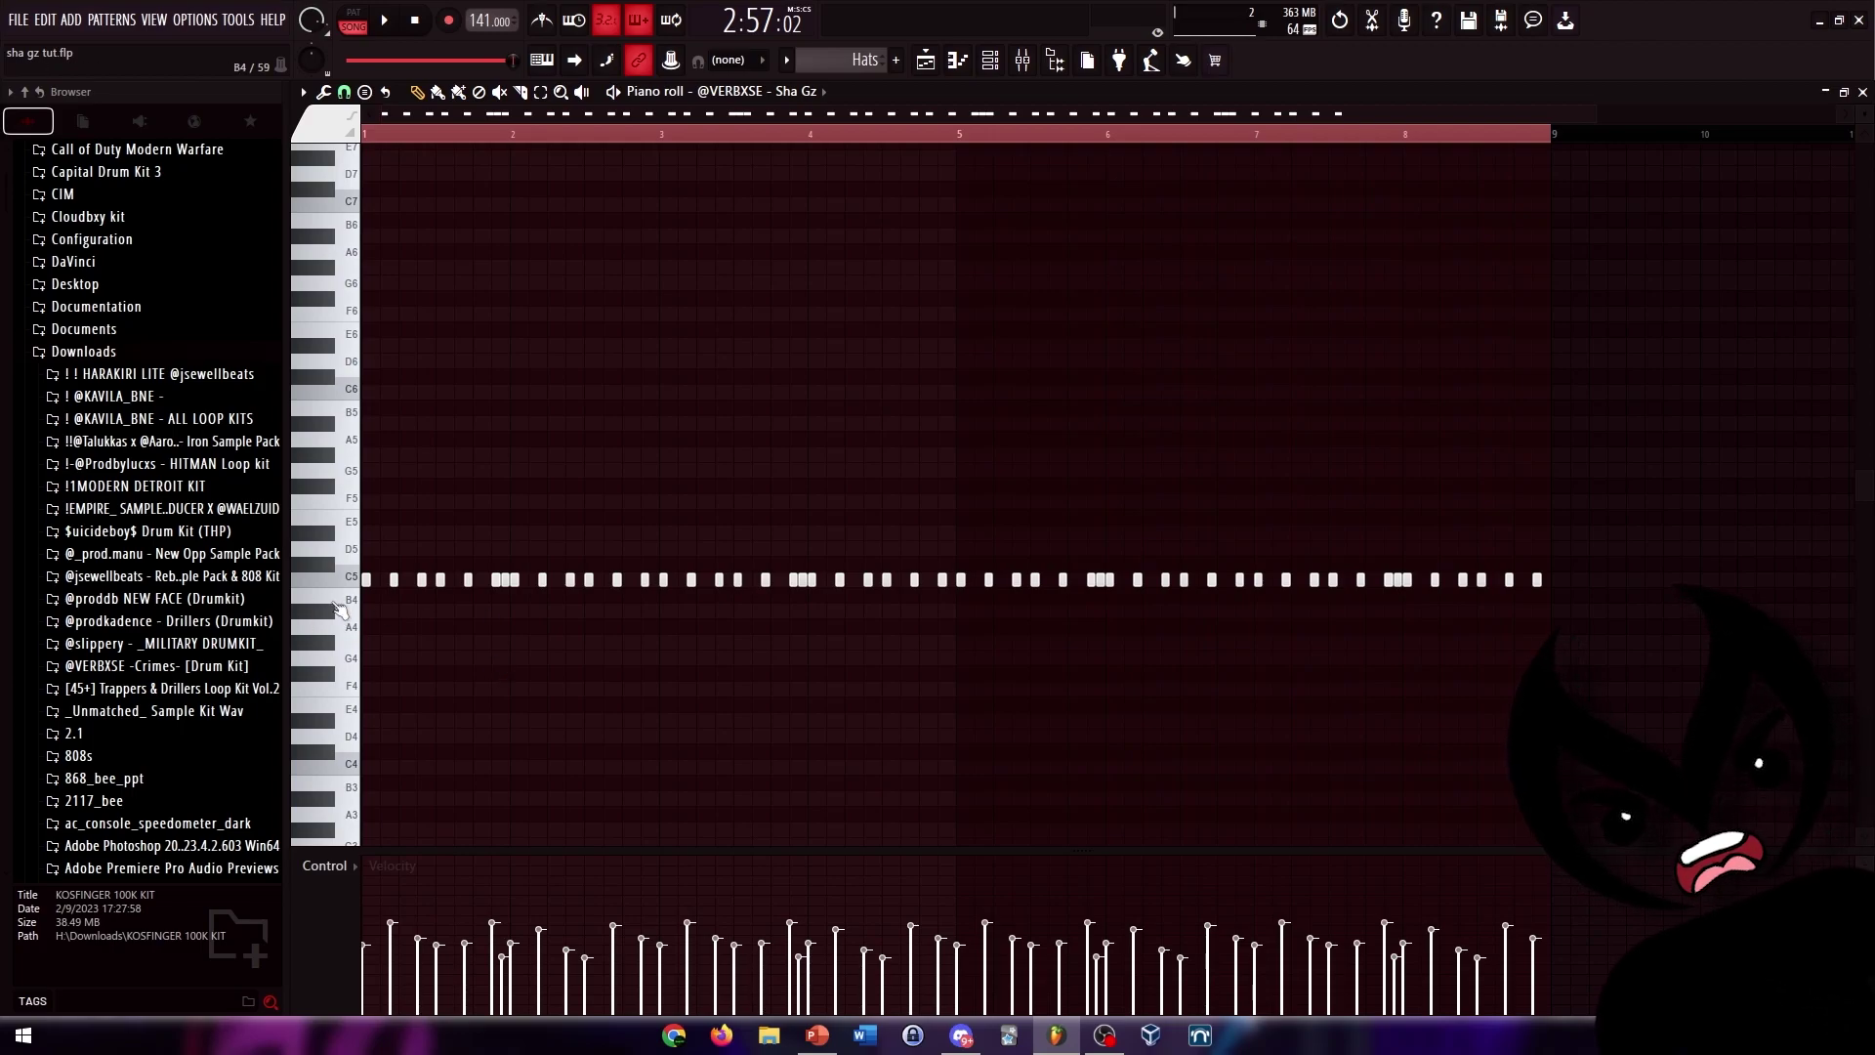
# - Move the row of D5 notes above the hats up to G5
pyautogui.scroll(2, 339, 607)
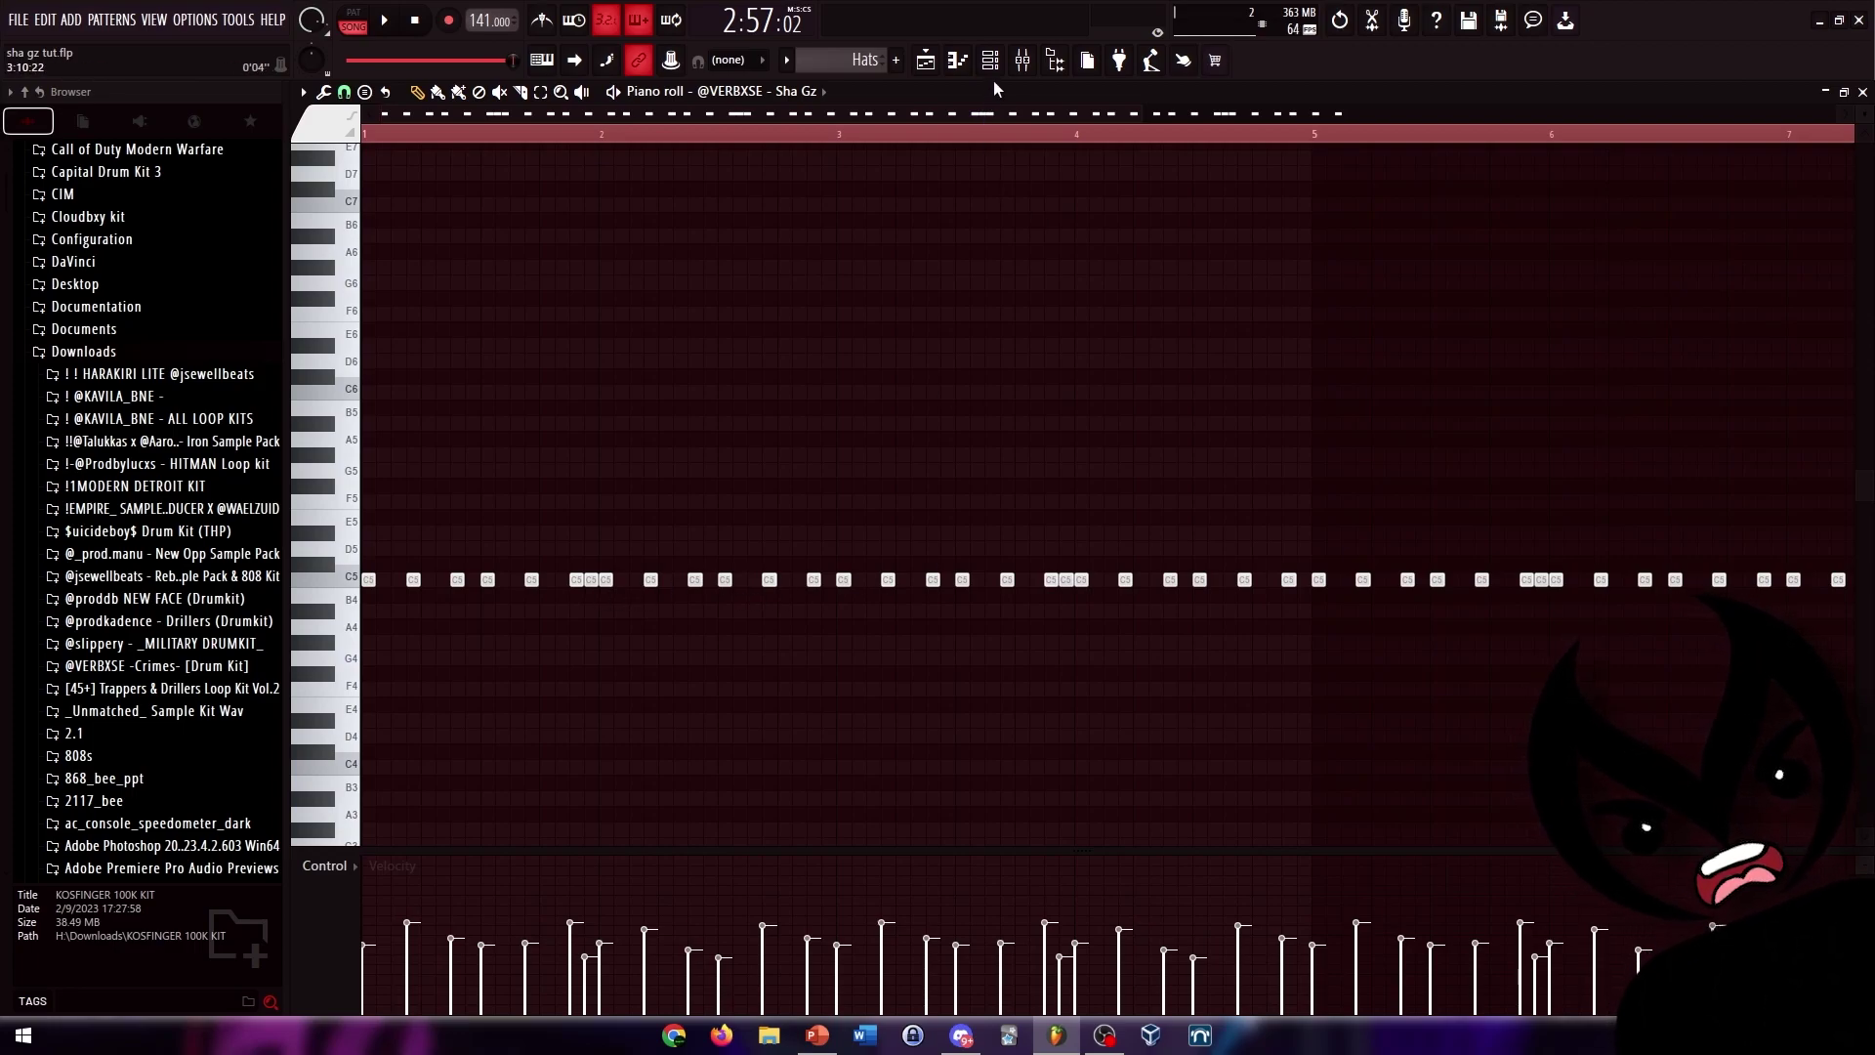
pyautogui.scroll(-2, 646, 800)
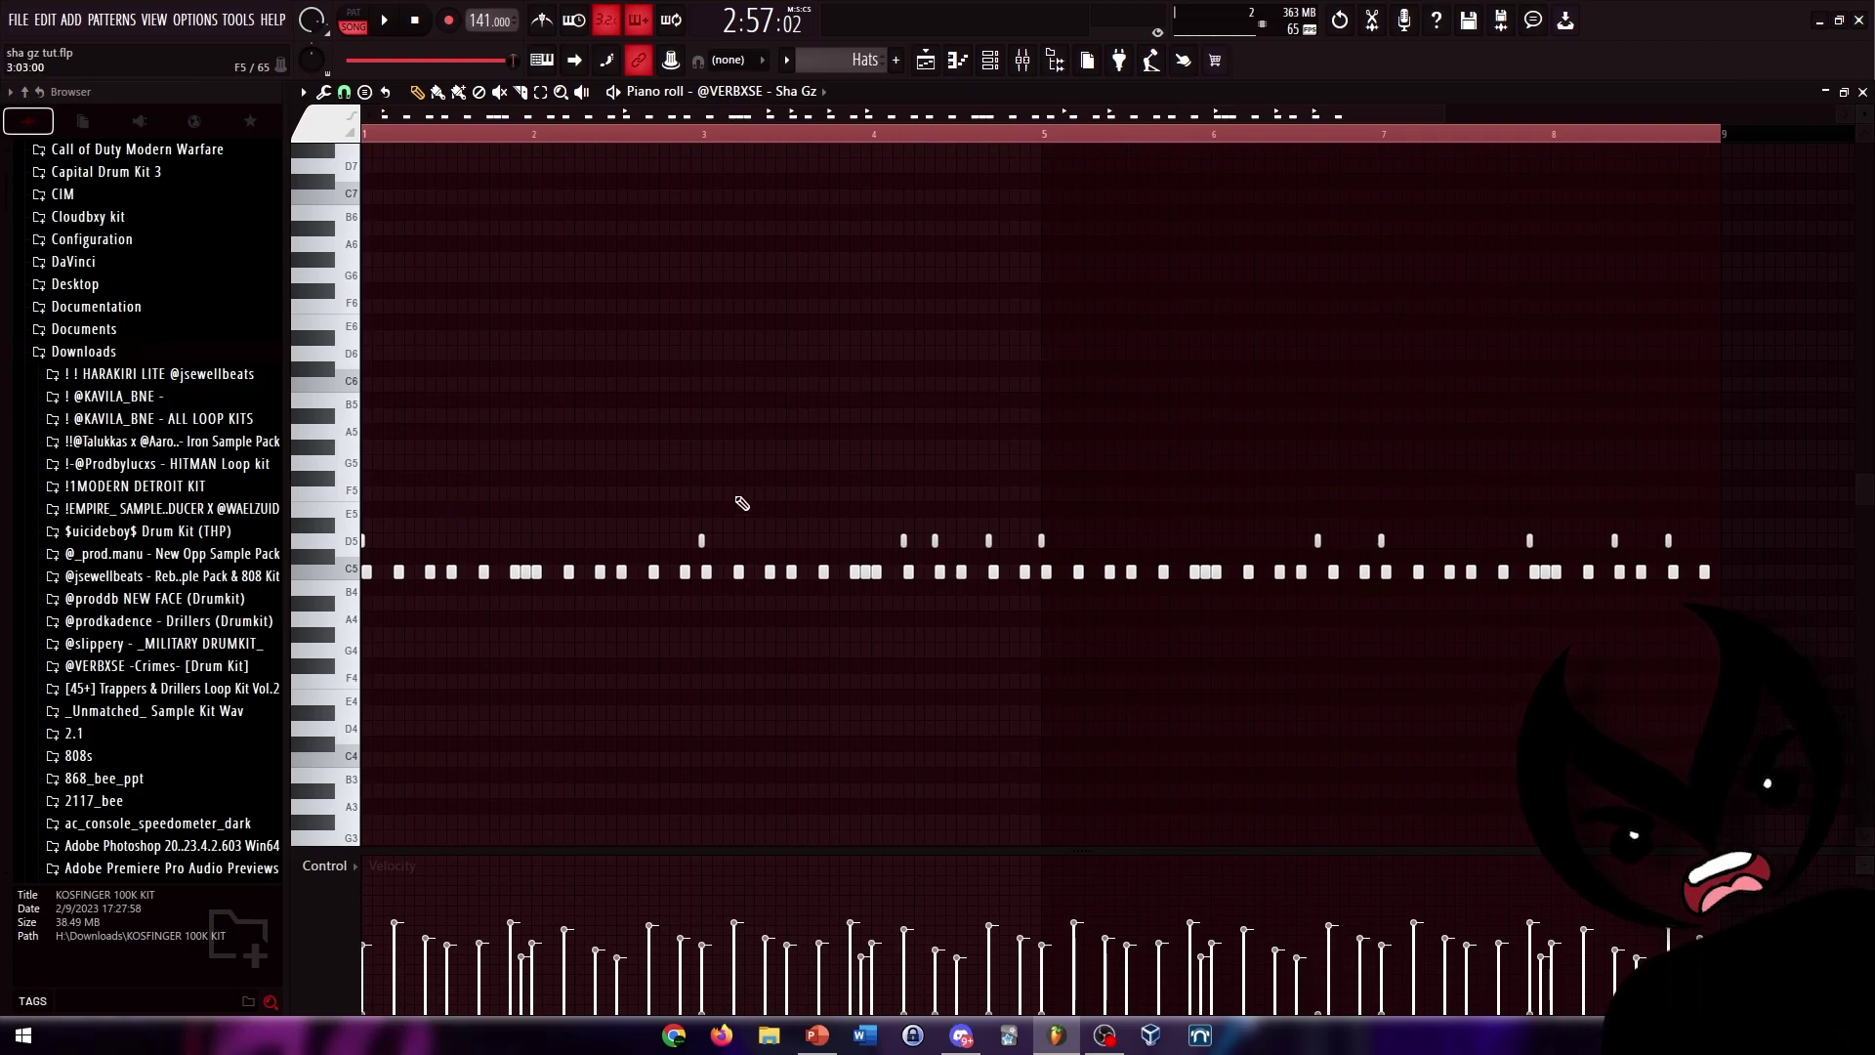
pyautogui.moveTo(1715, 538); pyautogui.dragTo(293, 553)
pyautogui.press('Up')
pyautogui.press('Up')
pyautogui.press('Up')
pyautogui.press('Up')
pyautogui.press('Up')
pyautogui.click(726, 516)
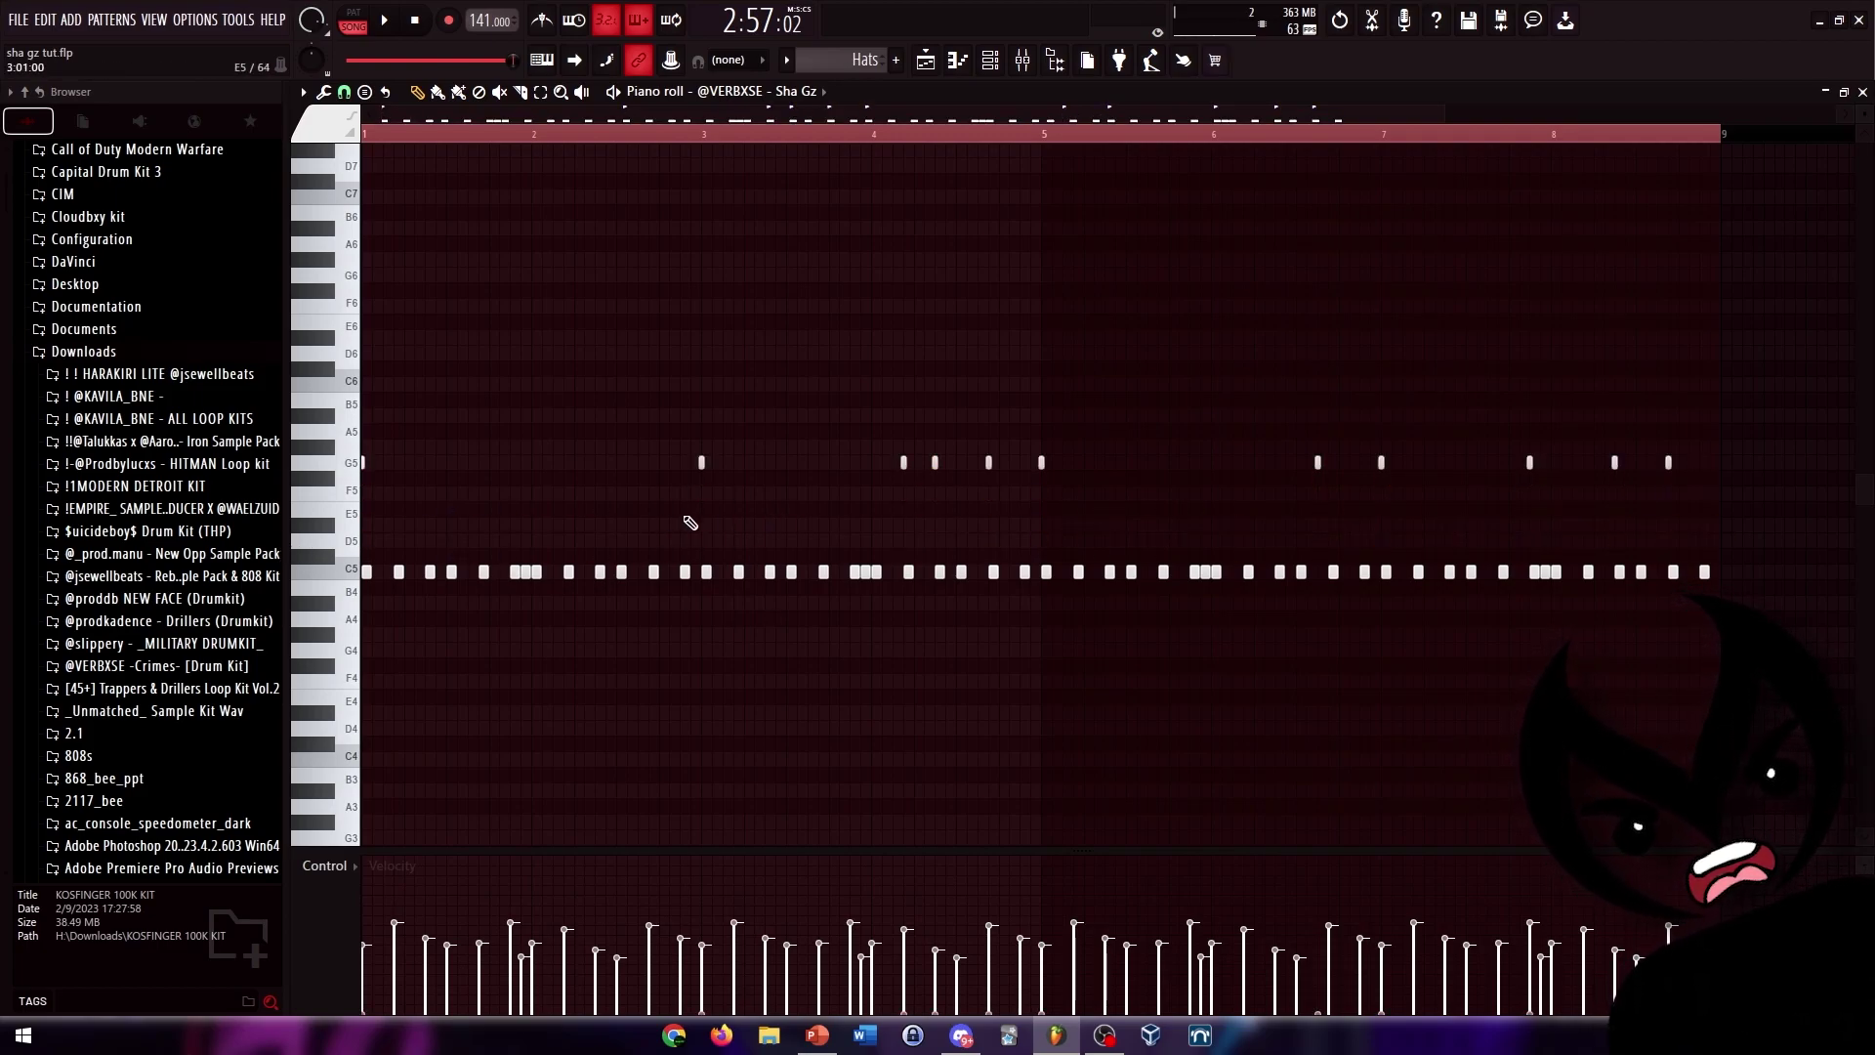
# - Examine how the G5 notes line up with the hats on C5 across all eight bars
pyautogui.scroll(3, 315, 538)
pyautogui.scroll(-3, 398, 550)
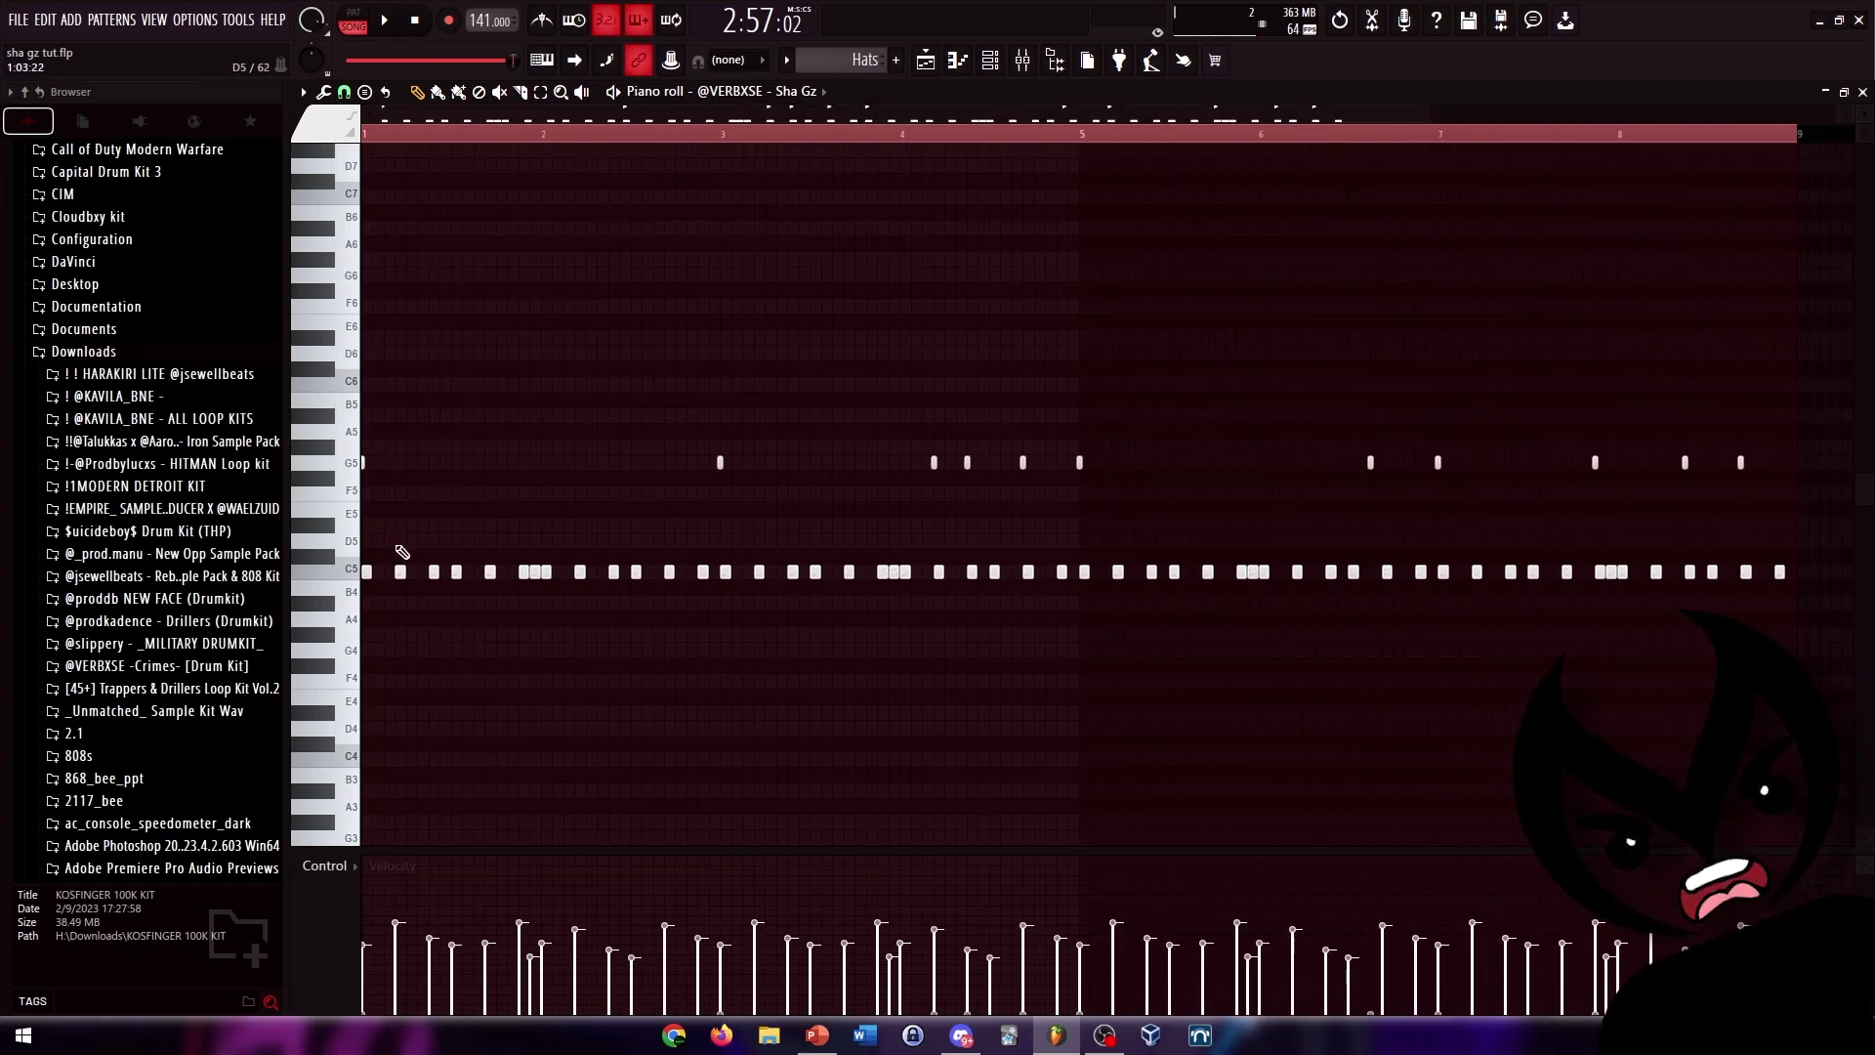
pyautogui.scroll(2, 385, 637)
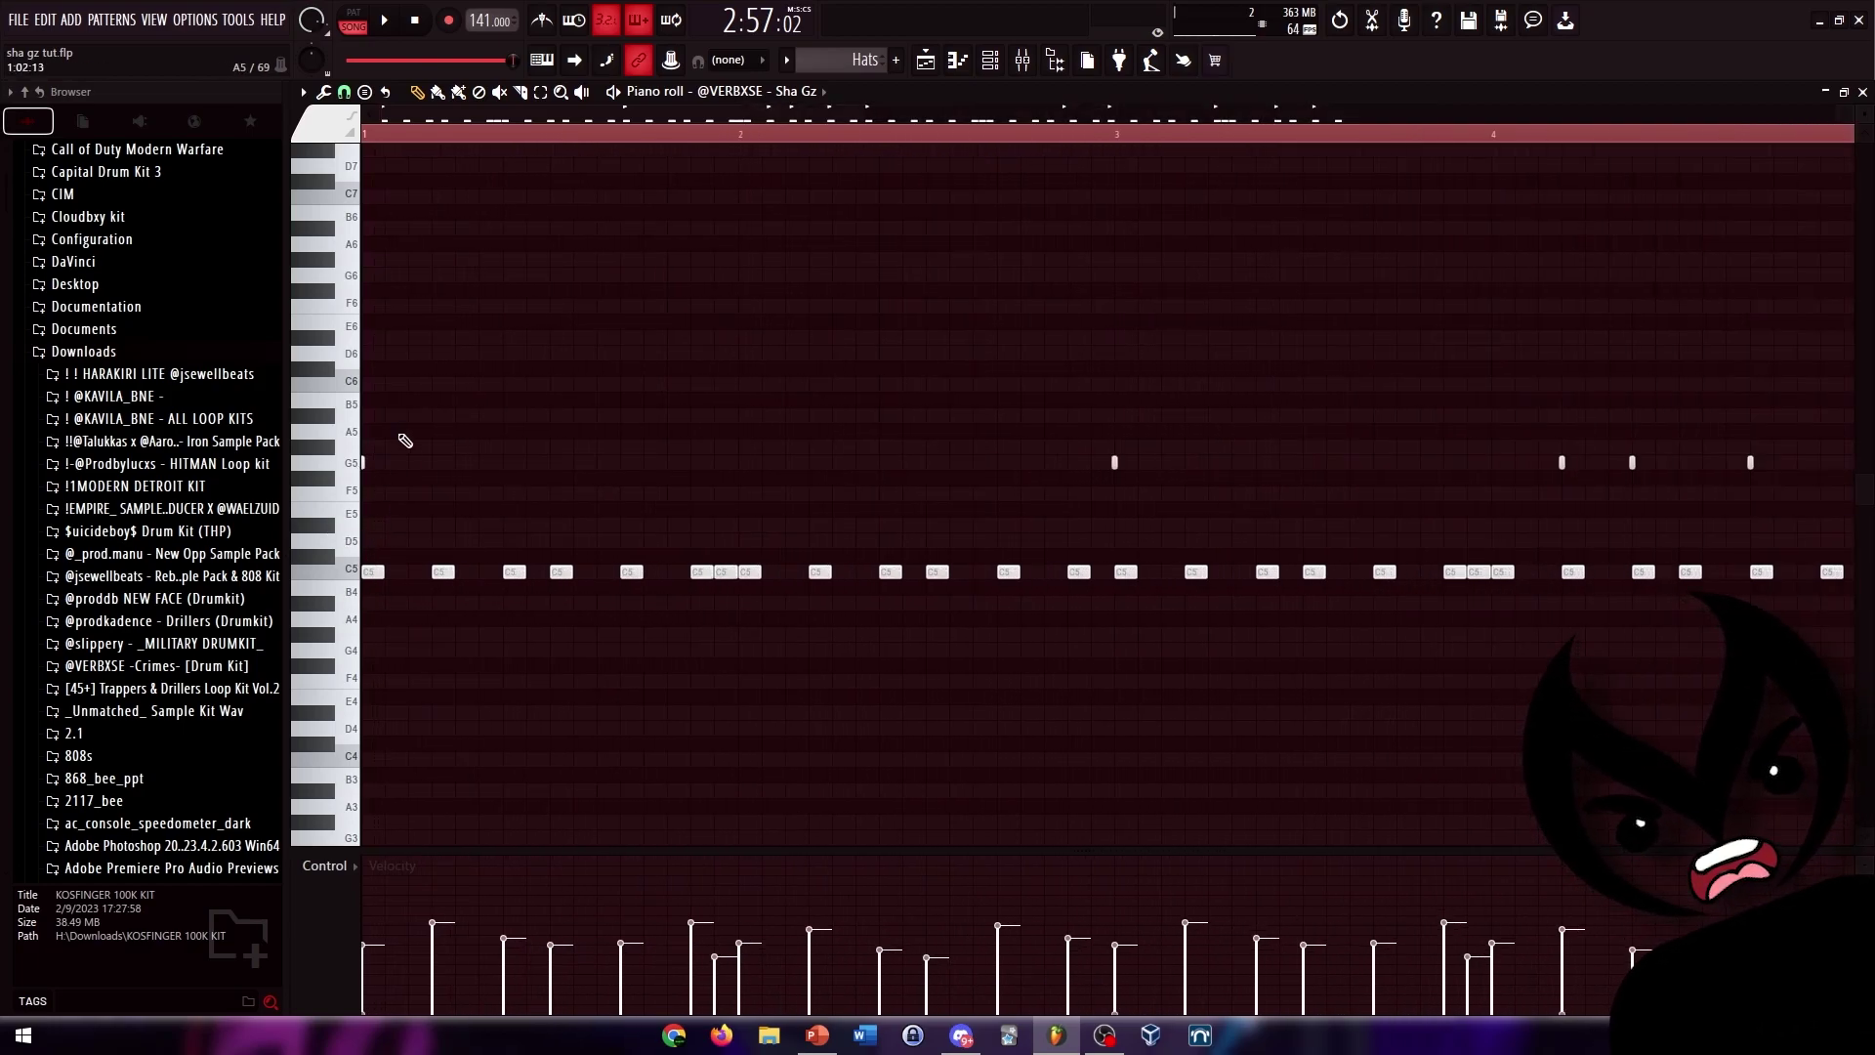
pyautogui.scroll(-1, 1188, 575)
pyautogui.scroll(2, 1421, 523)
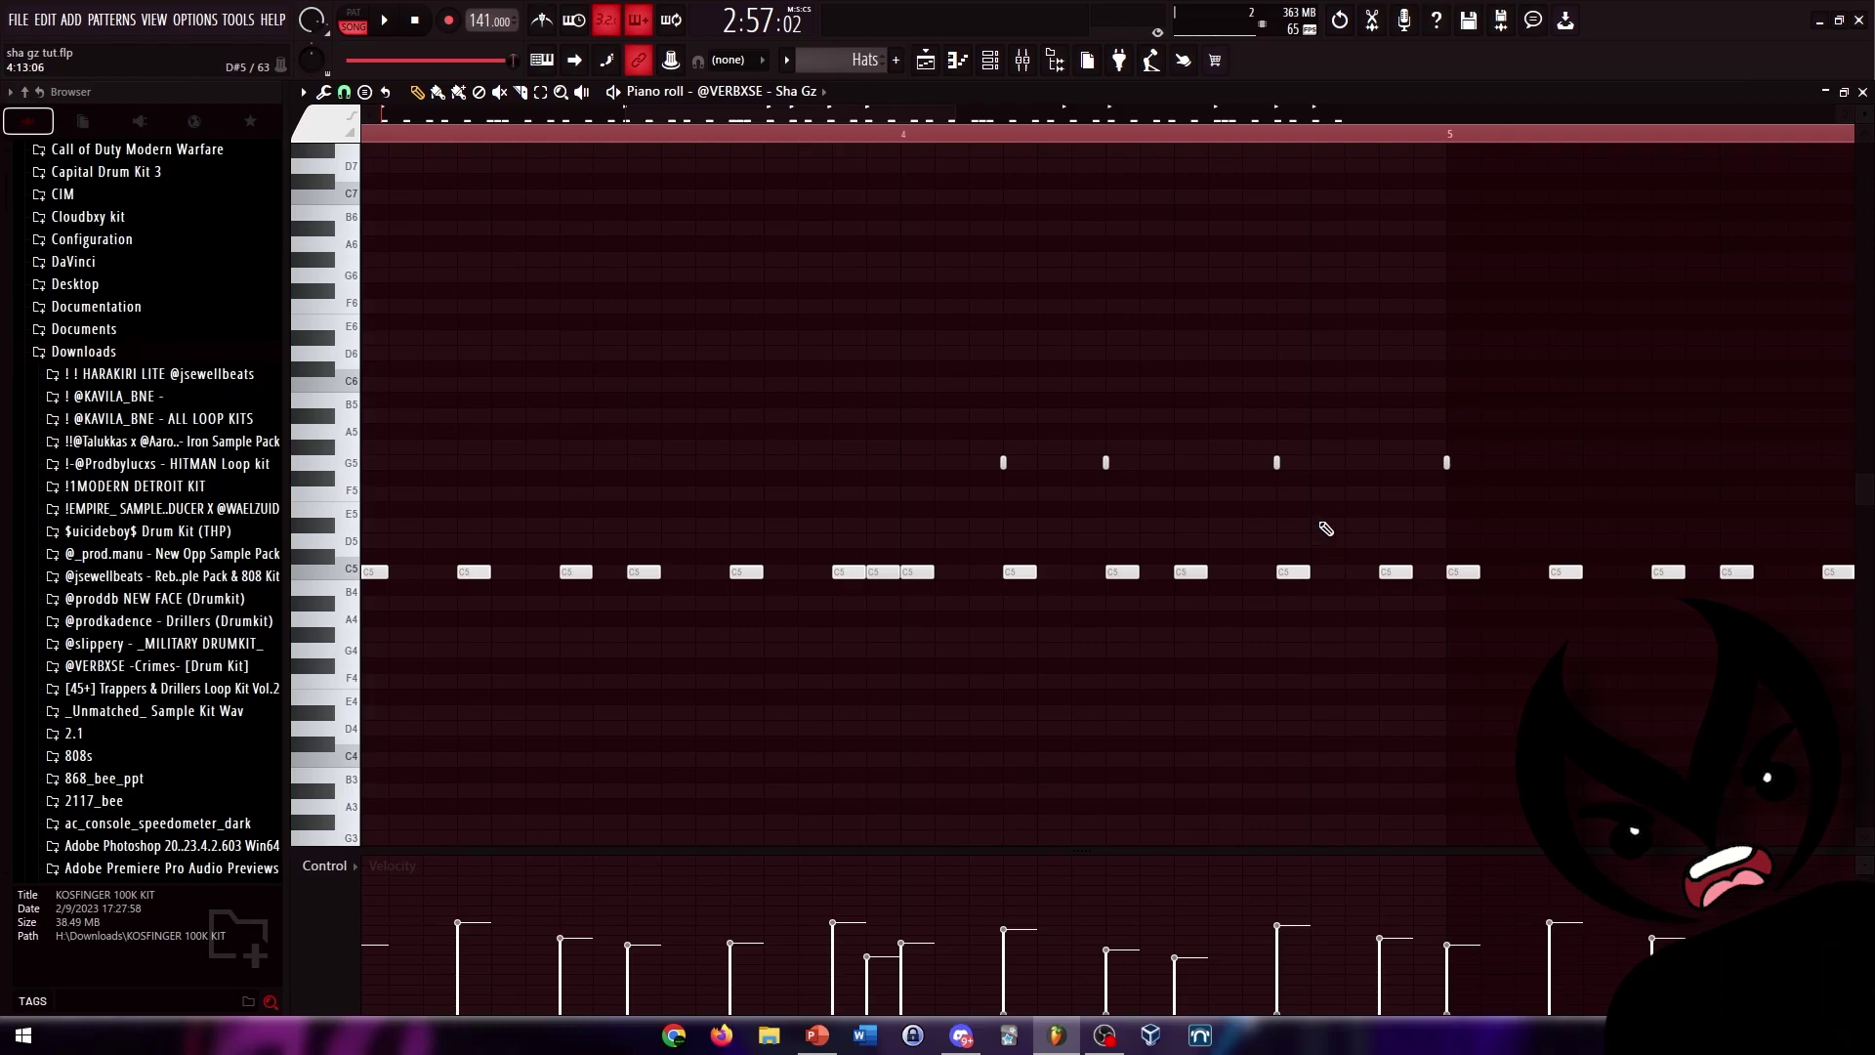
pyautogui.scroll(-3, 1334, 526)
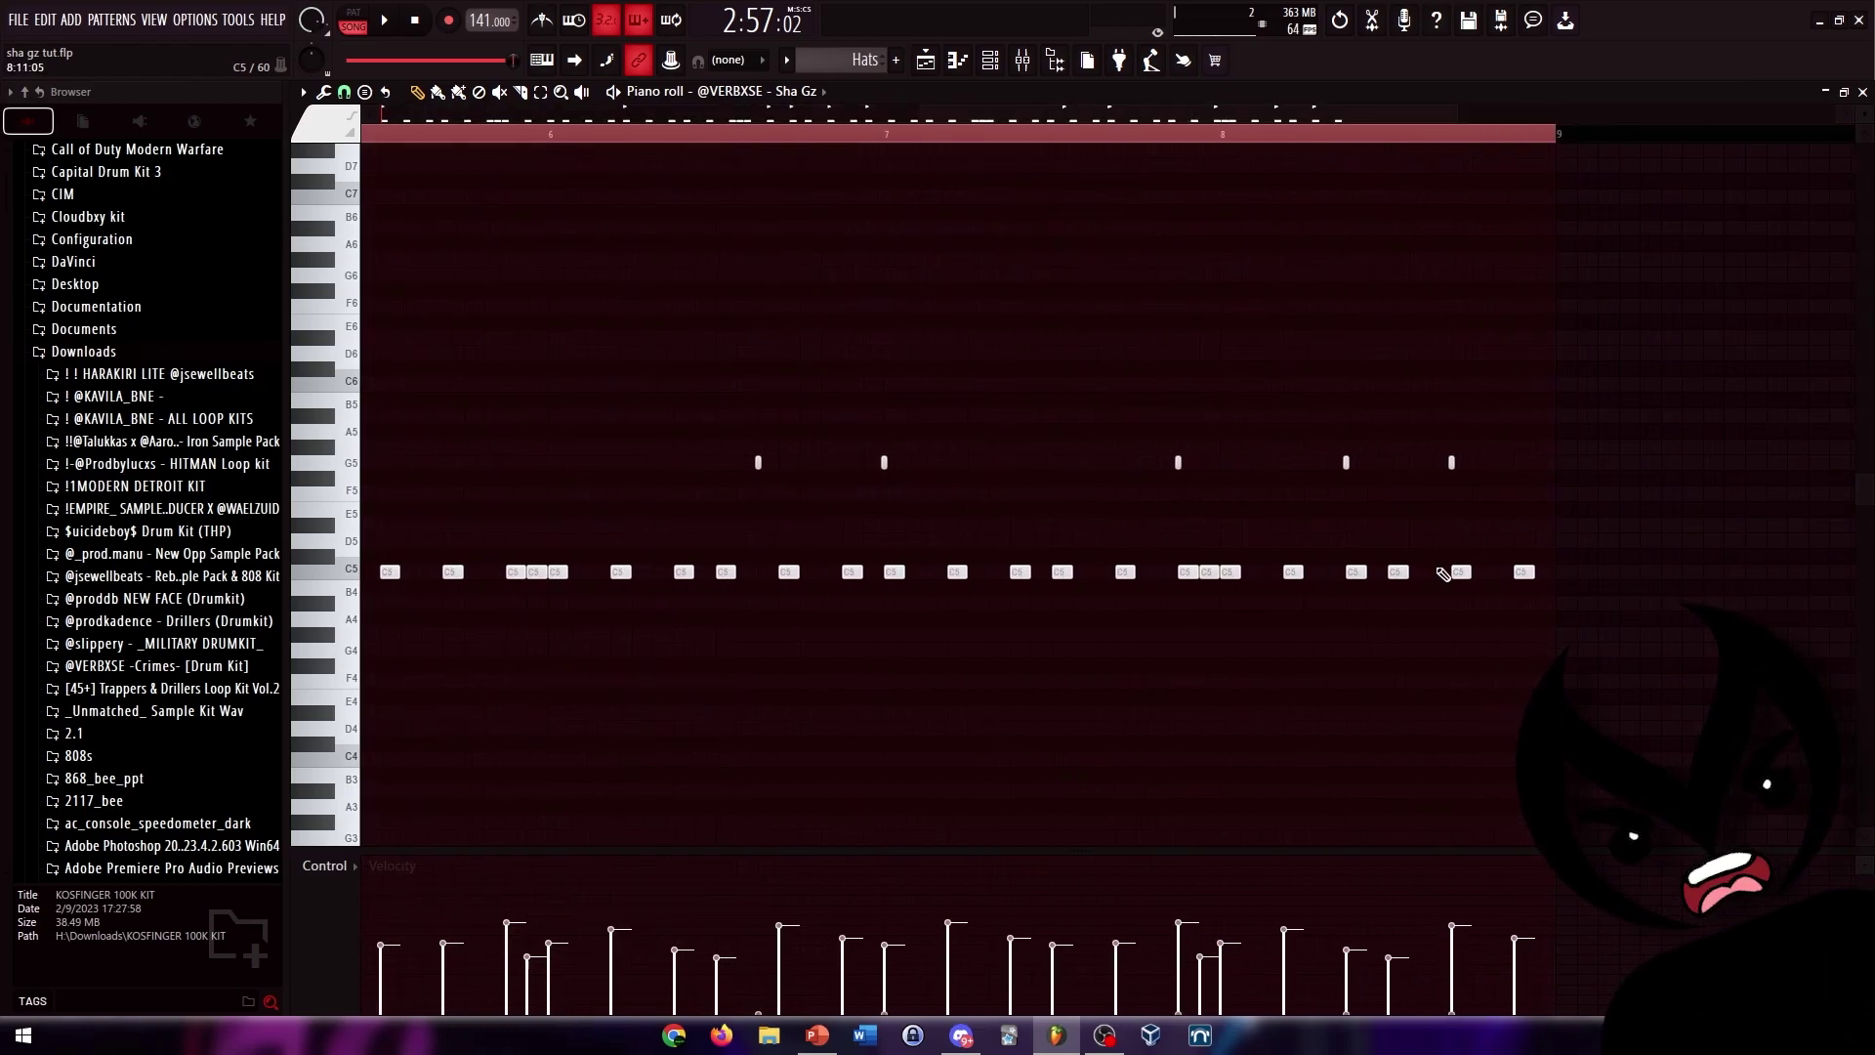
pyautogui.scroll(-3, 1344, 525)
# - Delete the whole row of G5 notes from the hats pattern
pyautogui.moveTo(1624, 507); pyautogui.dragTo(506, 348)
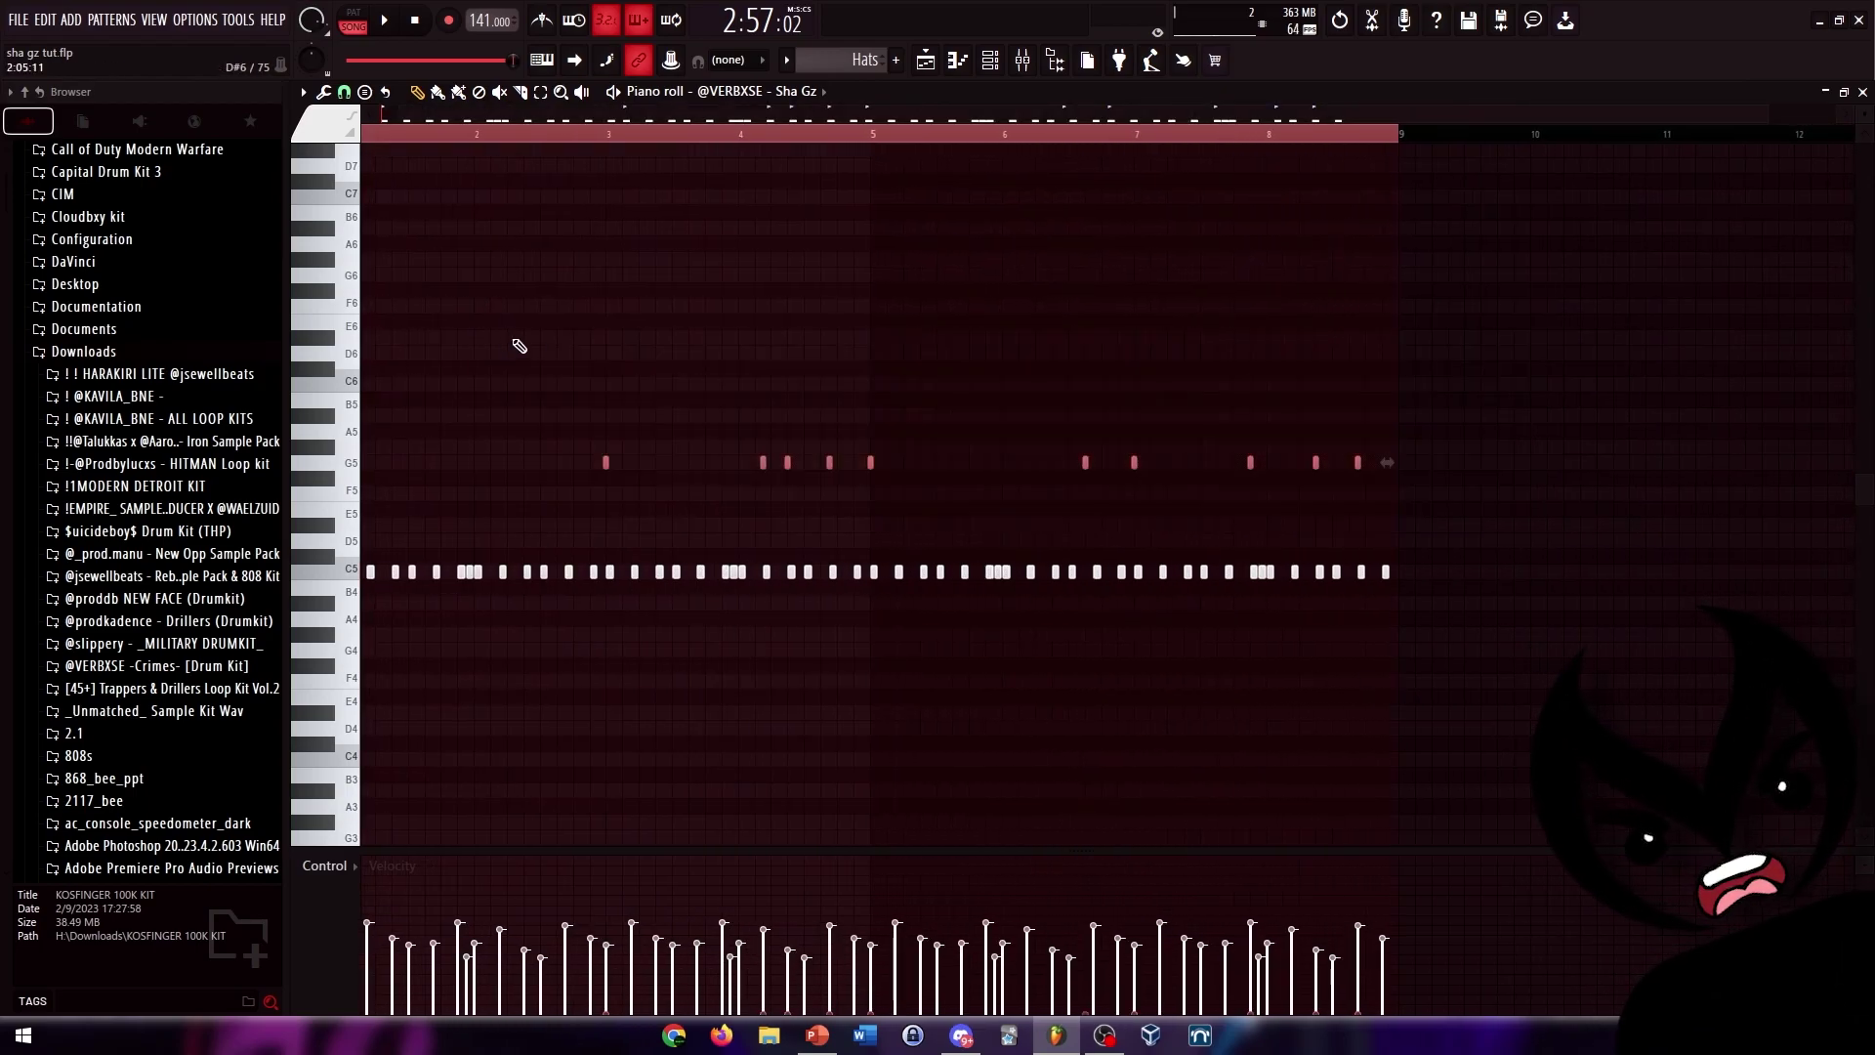
pyautogui.moveTo(1786, 500); pyautogui.dragTo(5, 351)
pyautogui.press('Delete')
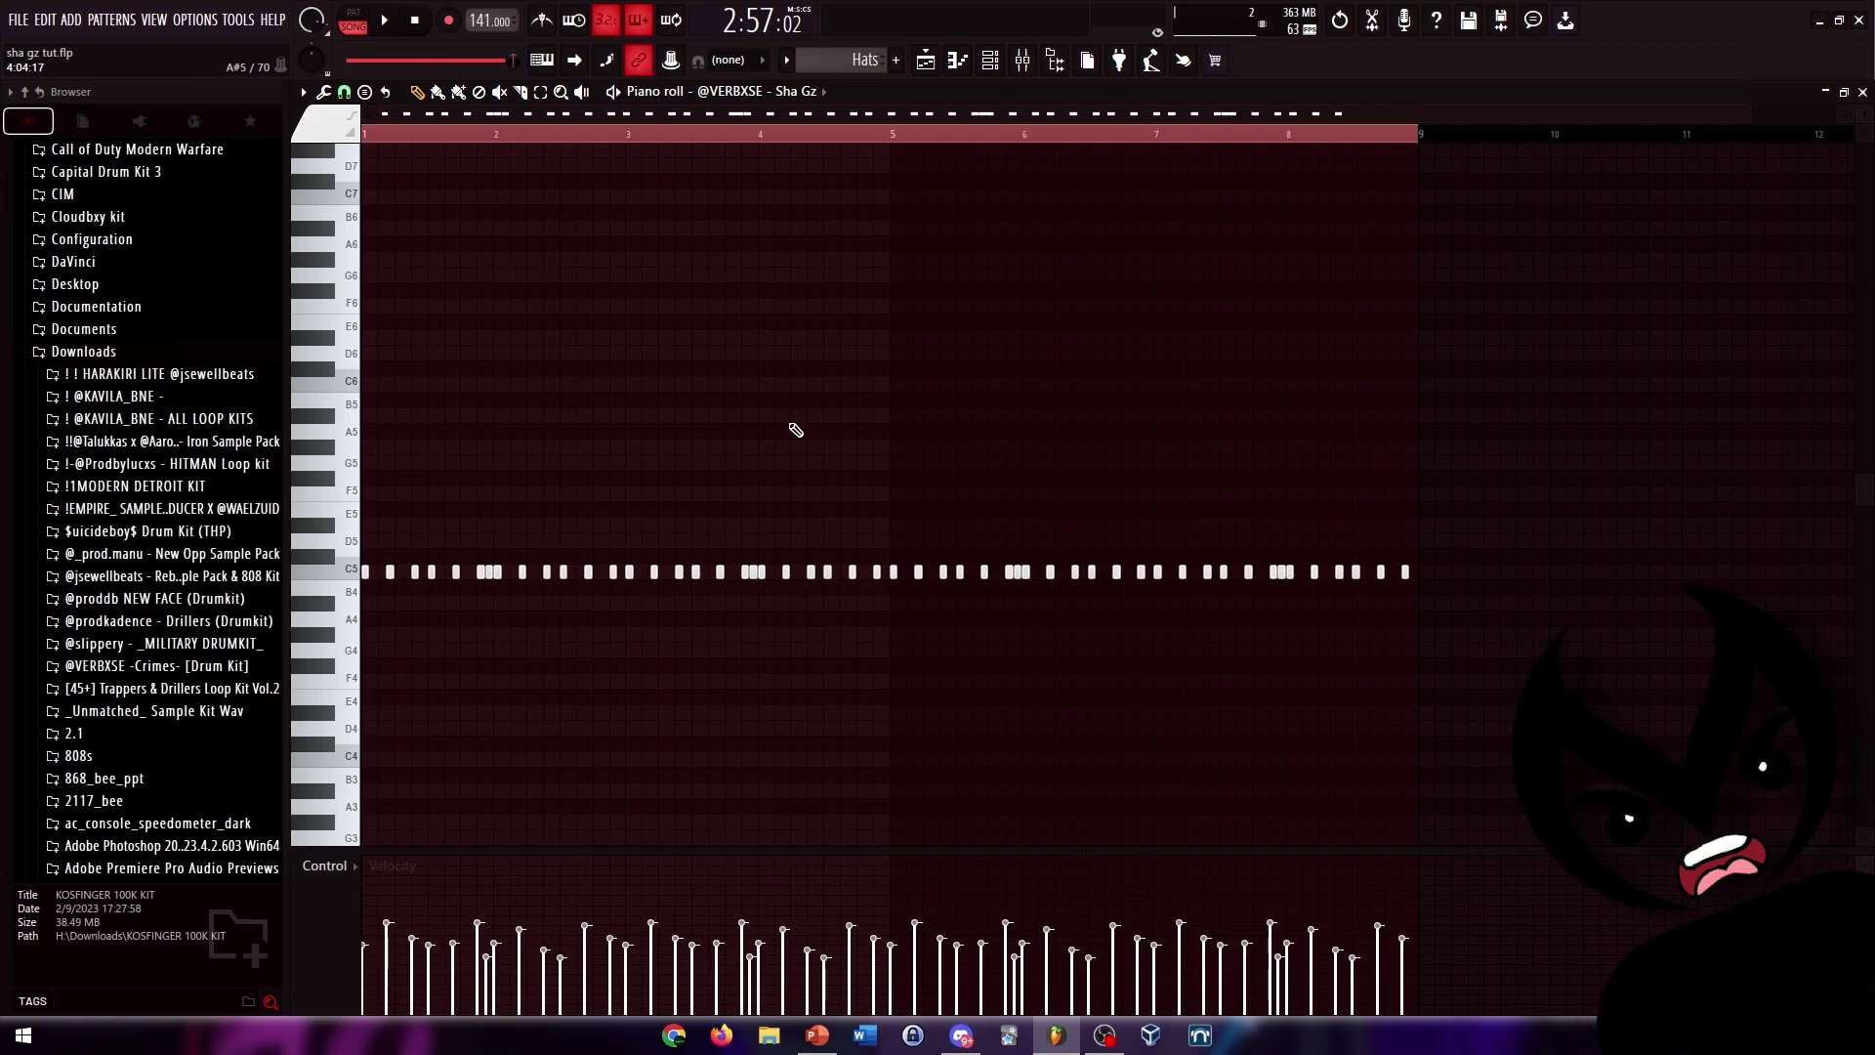
# - Play back the hats pattern on its own in pattern mode
pyautogui.scroll(2, 613, 478)
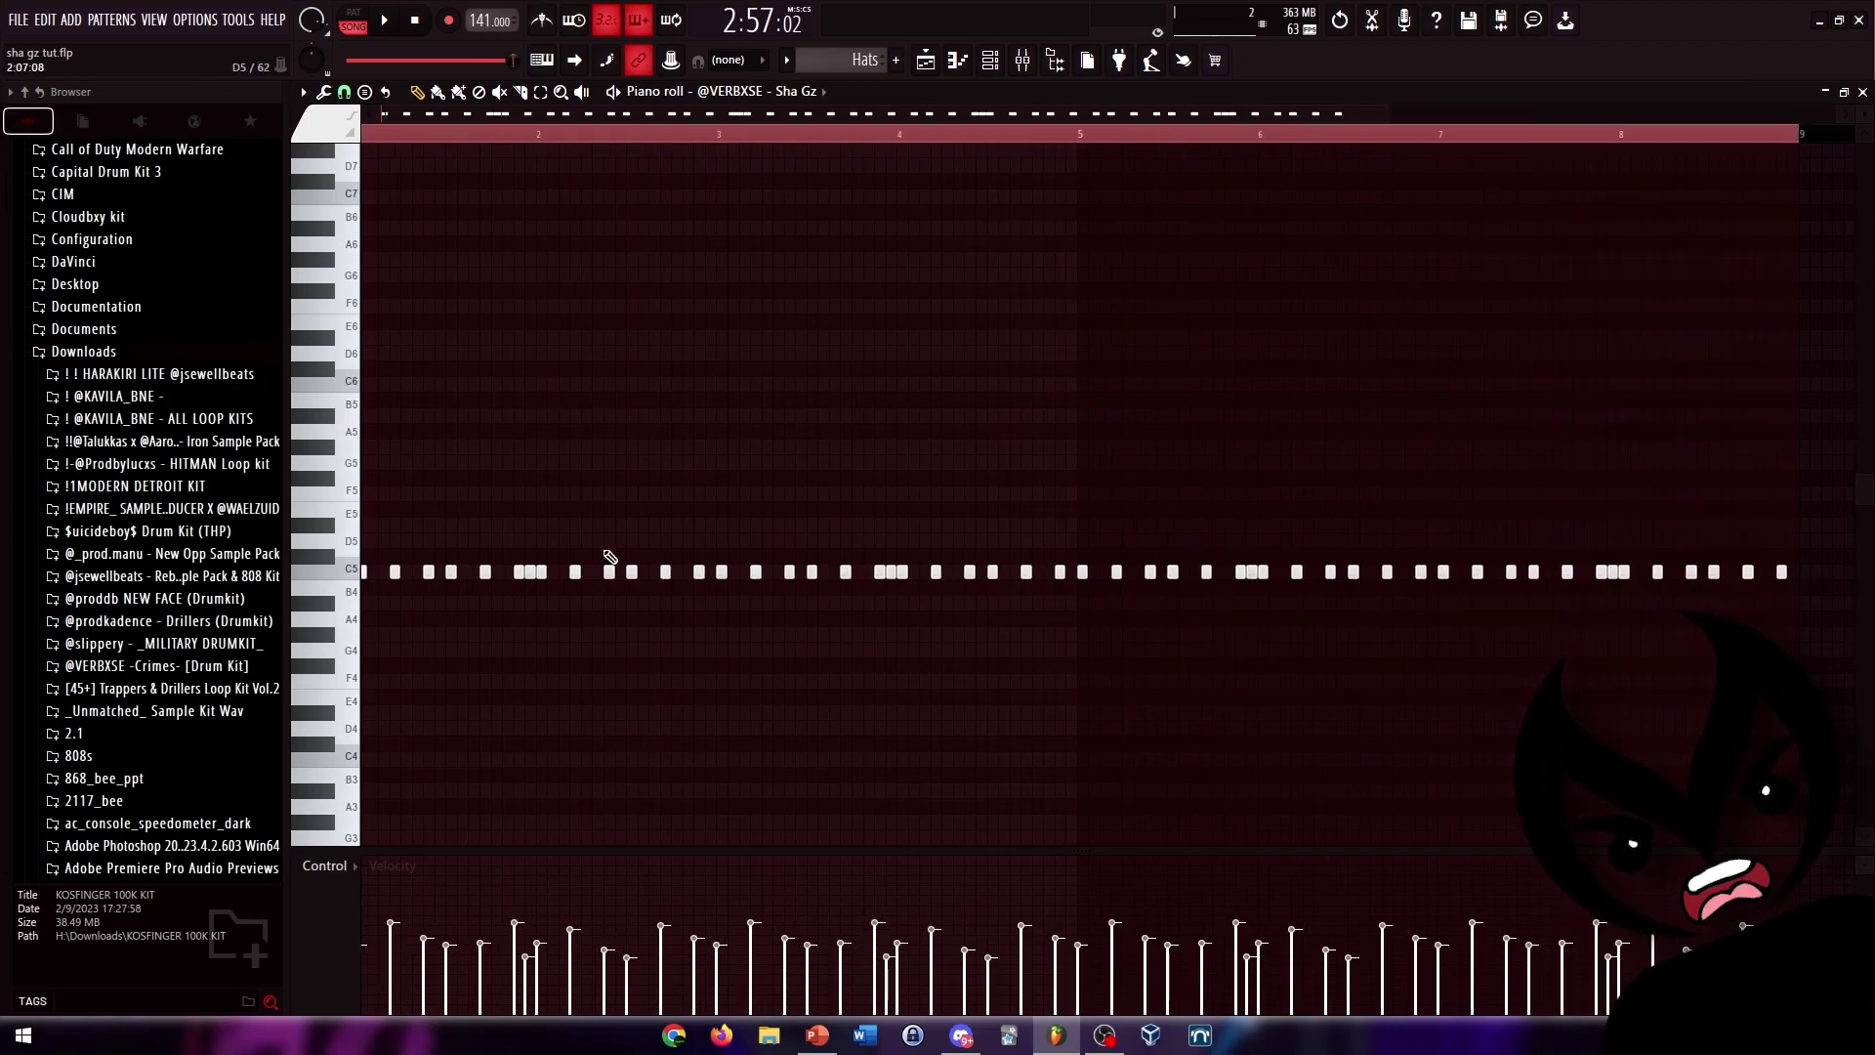
pyautogui.scroll(-2, 547, 555)
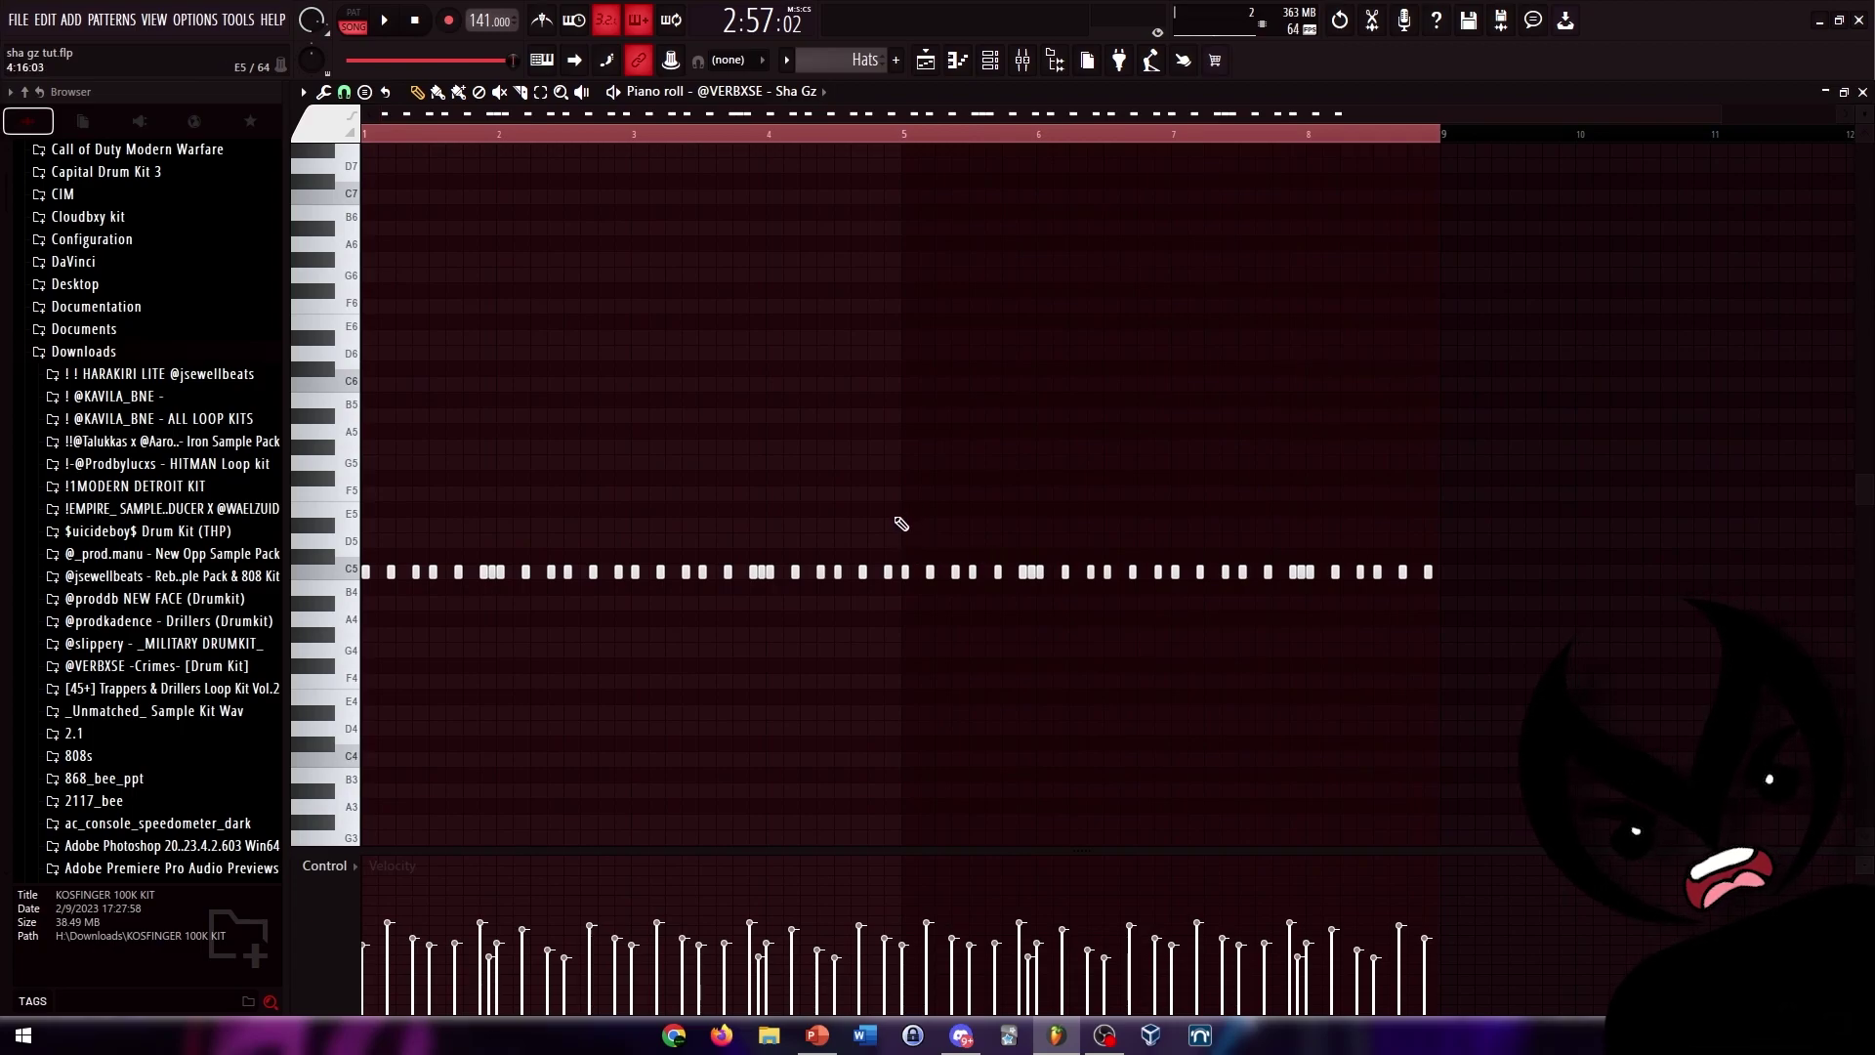
pyautogui.press('l')
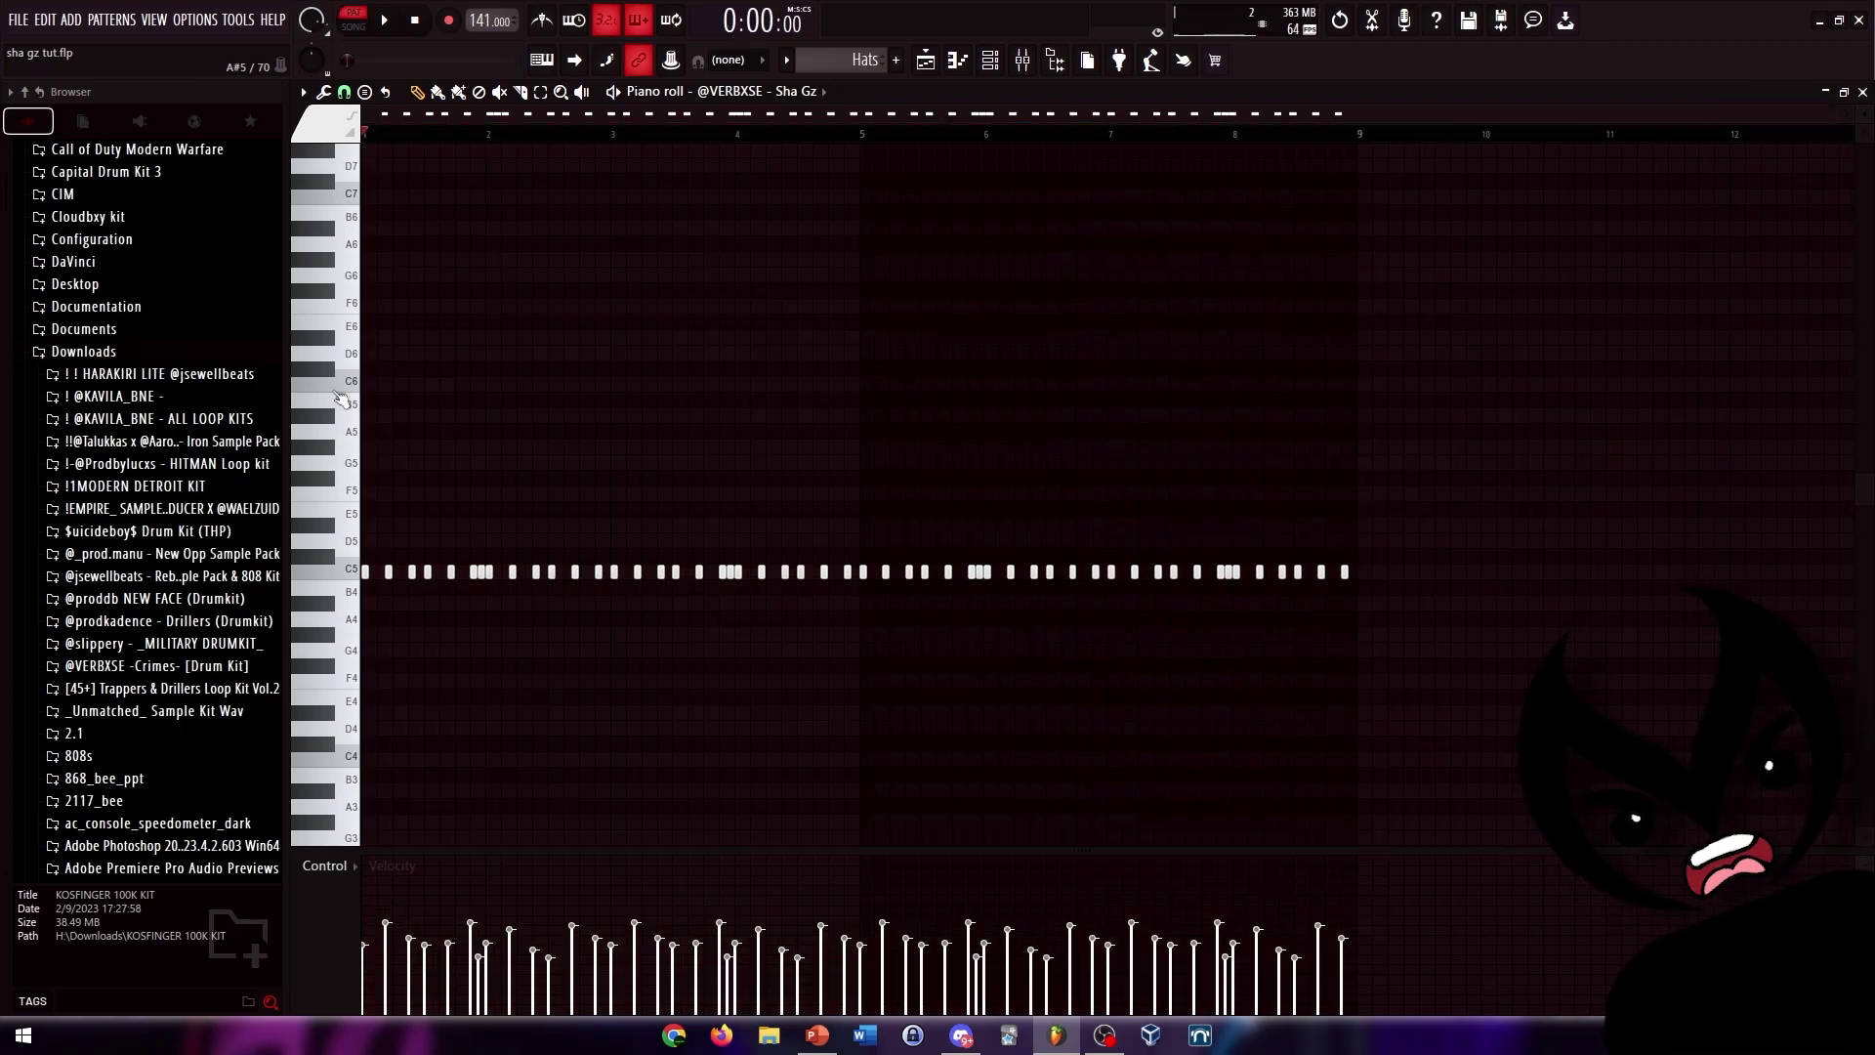
pyautogui.press('space')
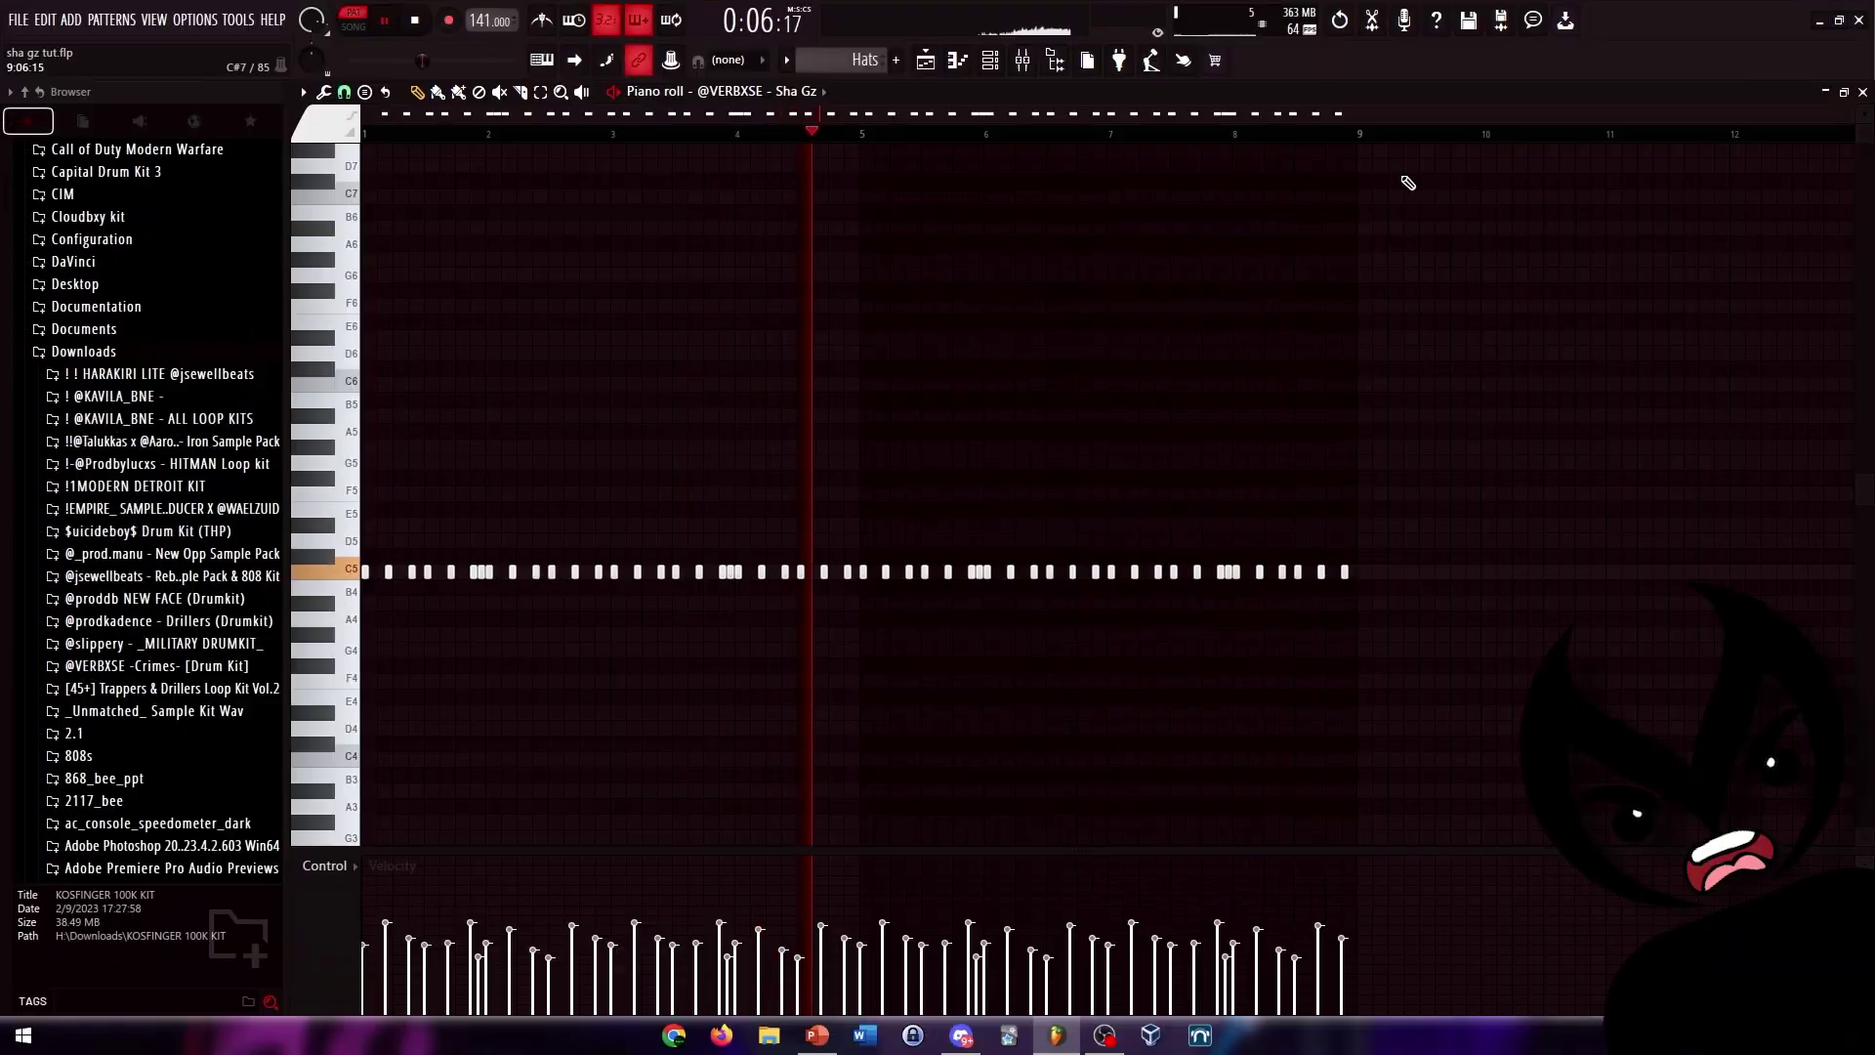
pyautogui.press('space')
# - Place D#5 notes in the Snare pattern above the first hit, on beat 4 of bar 2 and above the third hit
pyautogui.scroll(-2, 404, 587)
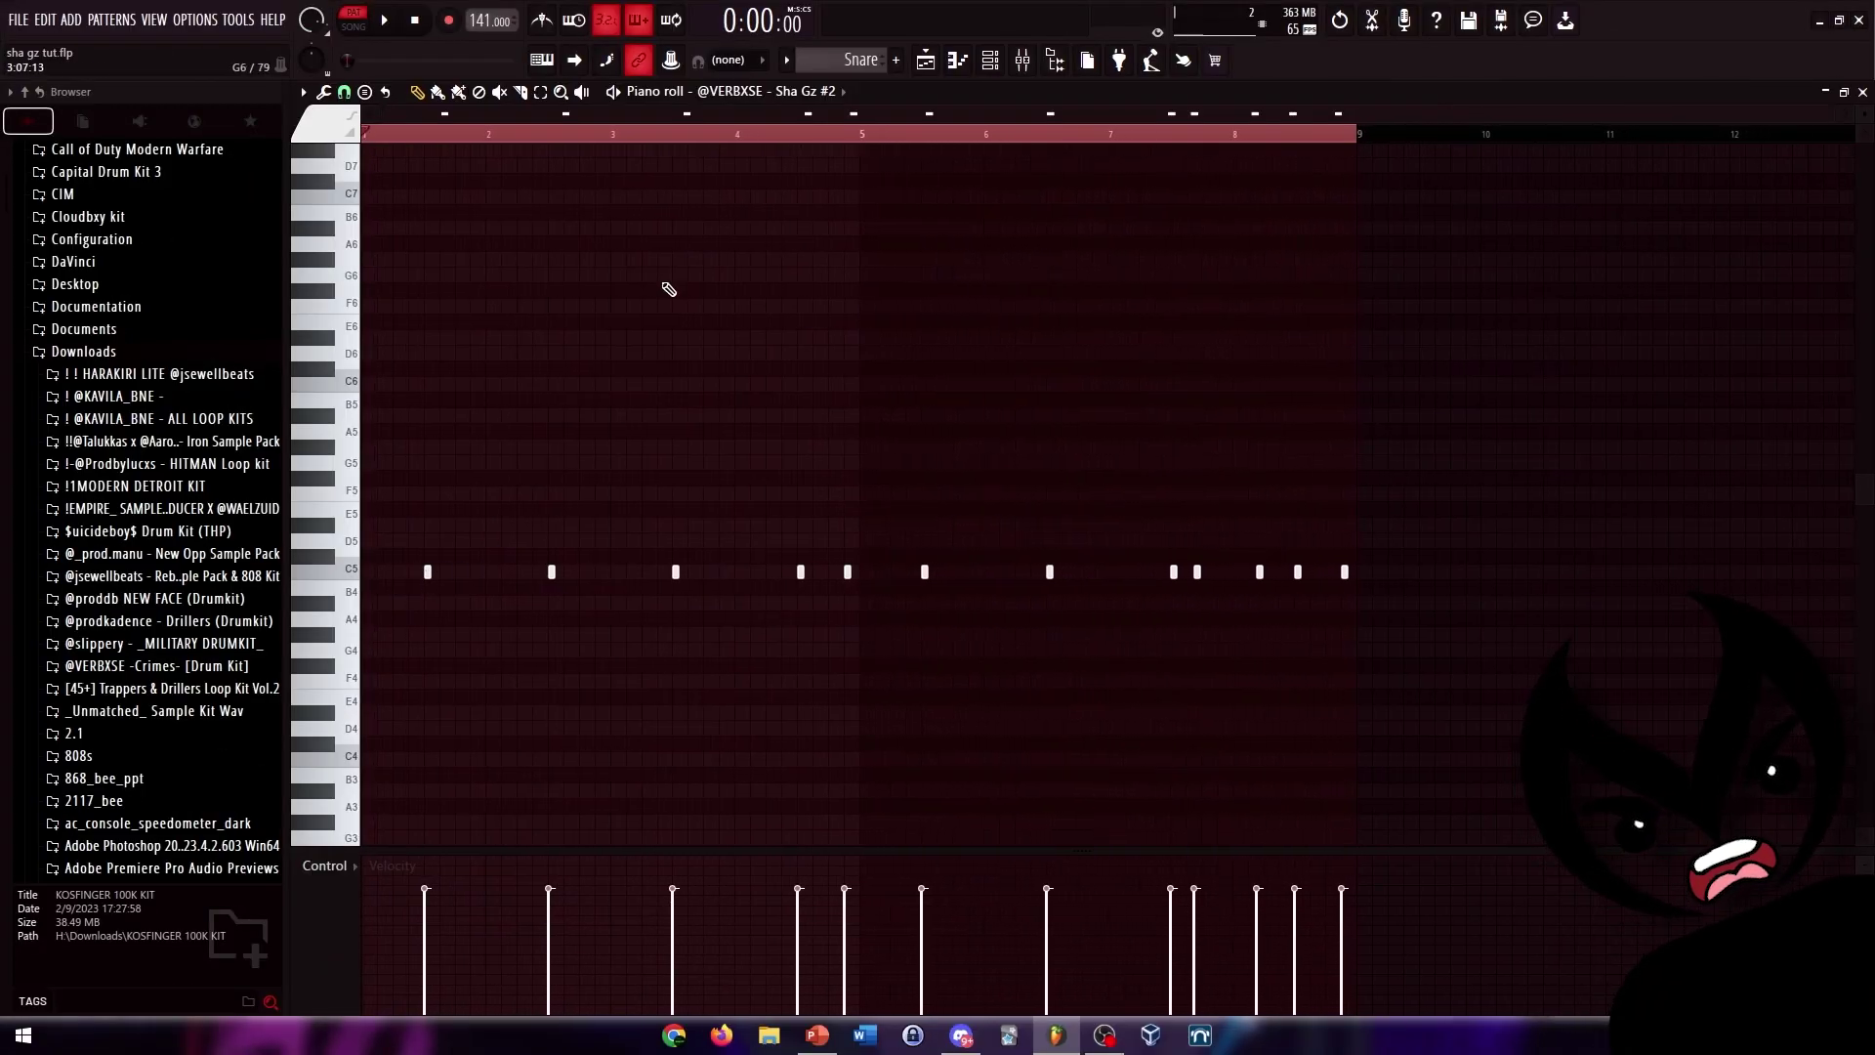
pyautogui.scroll(3, 361, 532)
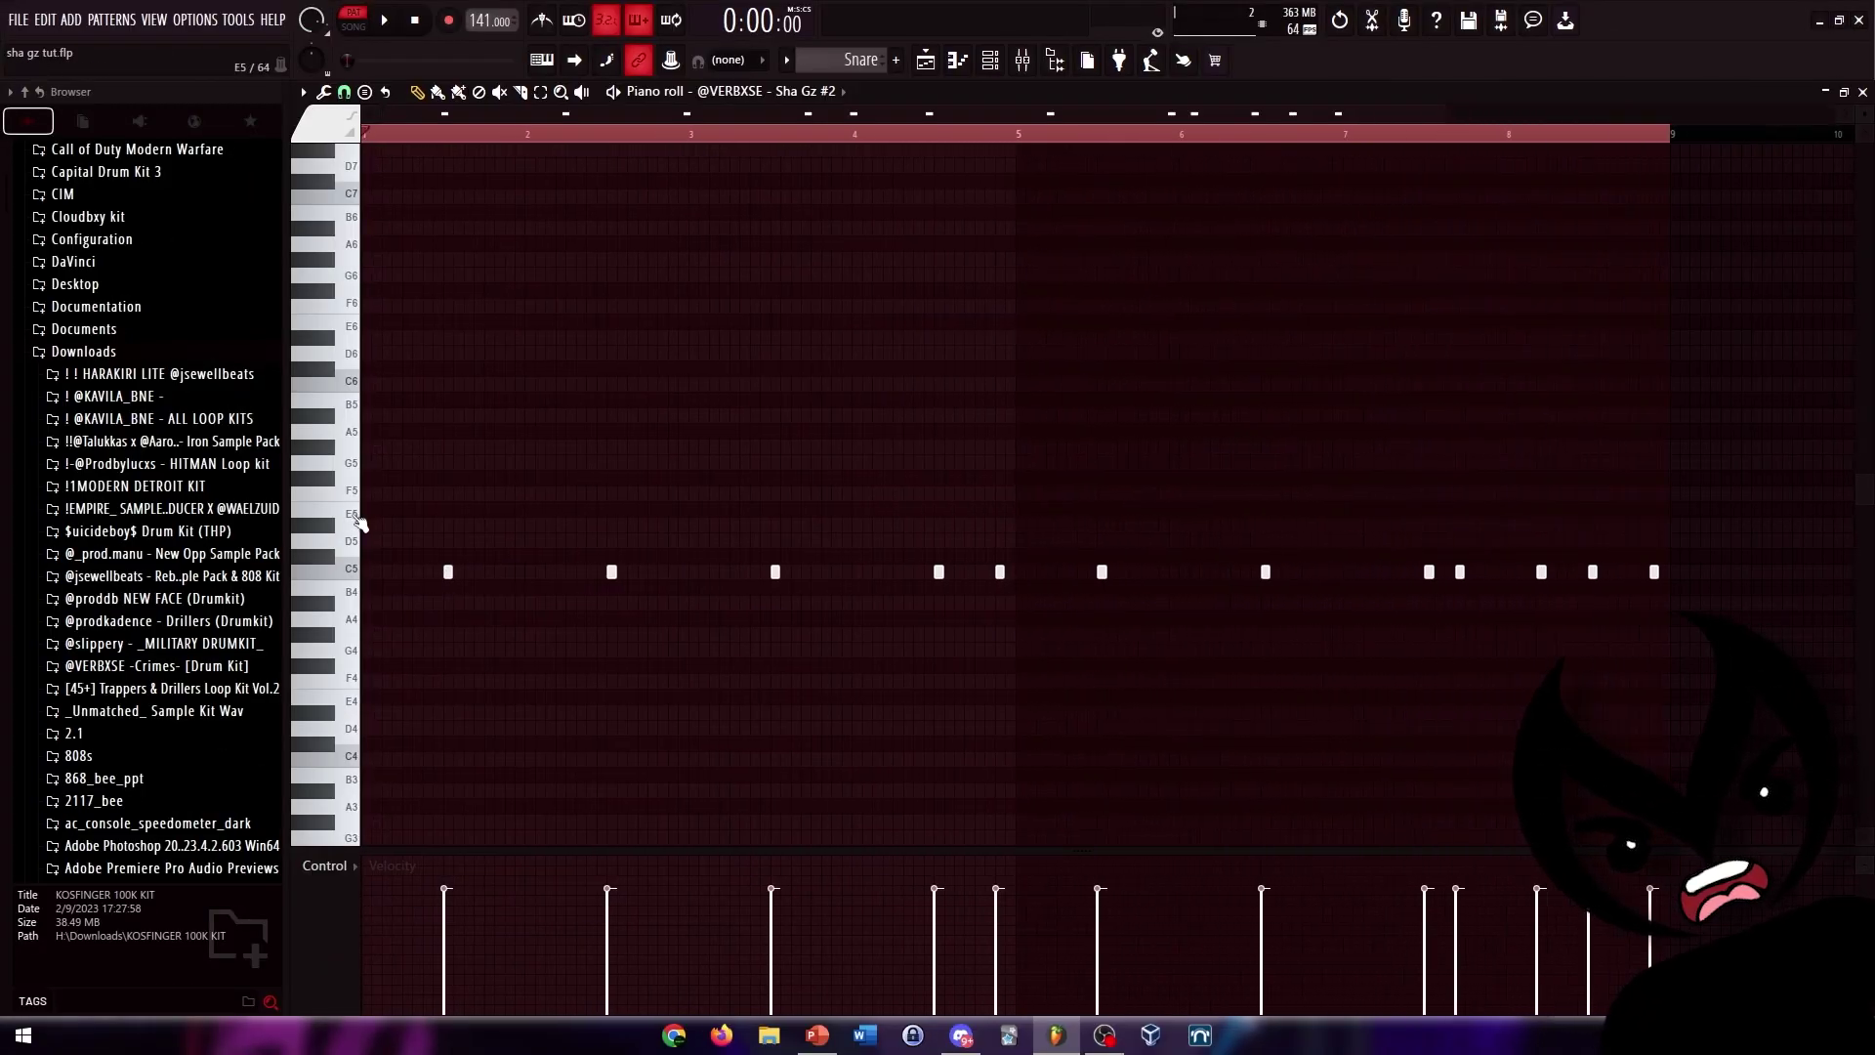
pyautogui.scroll(1, 440, 563)
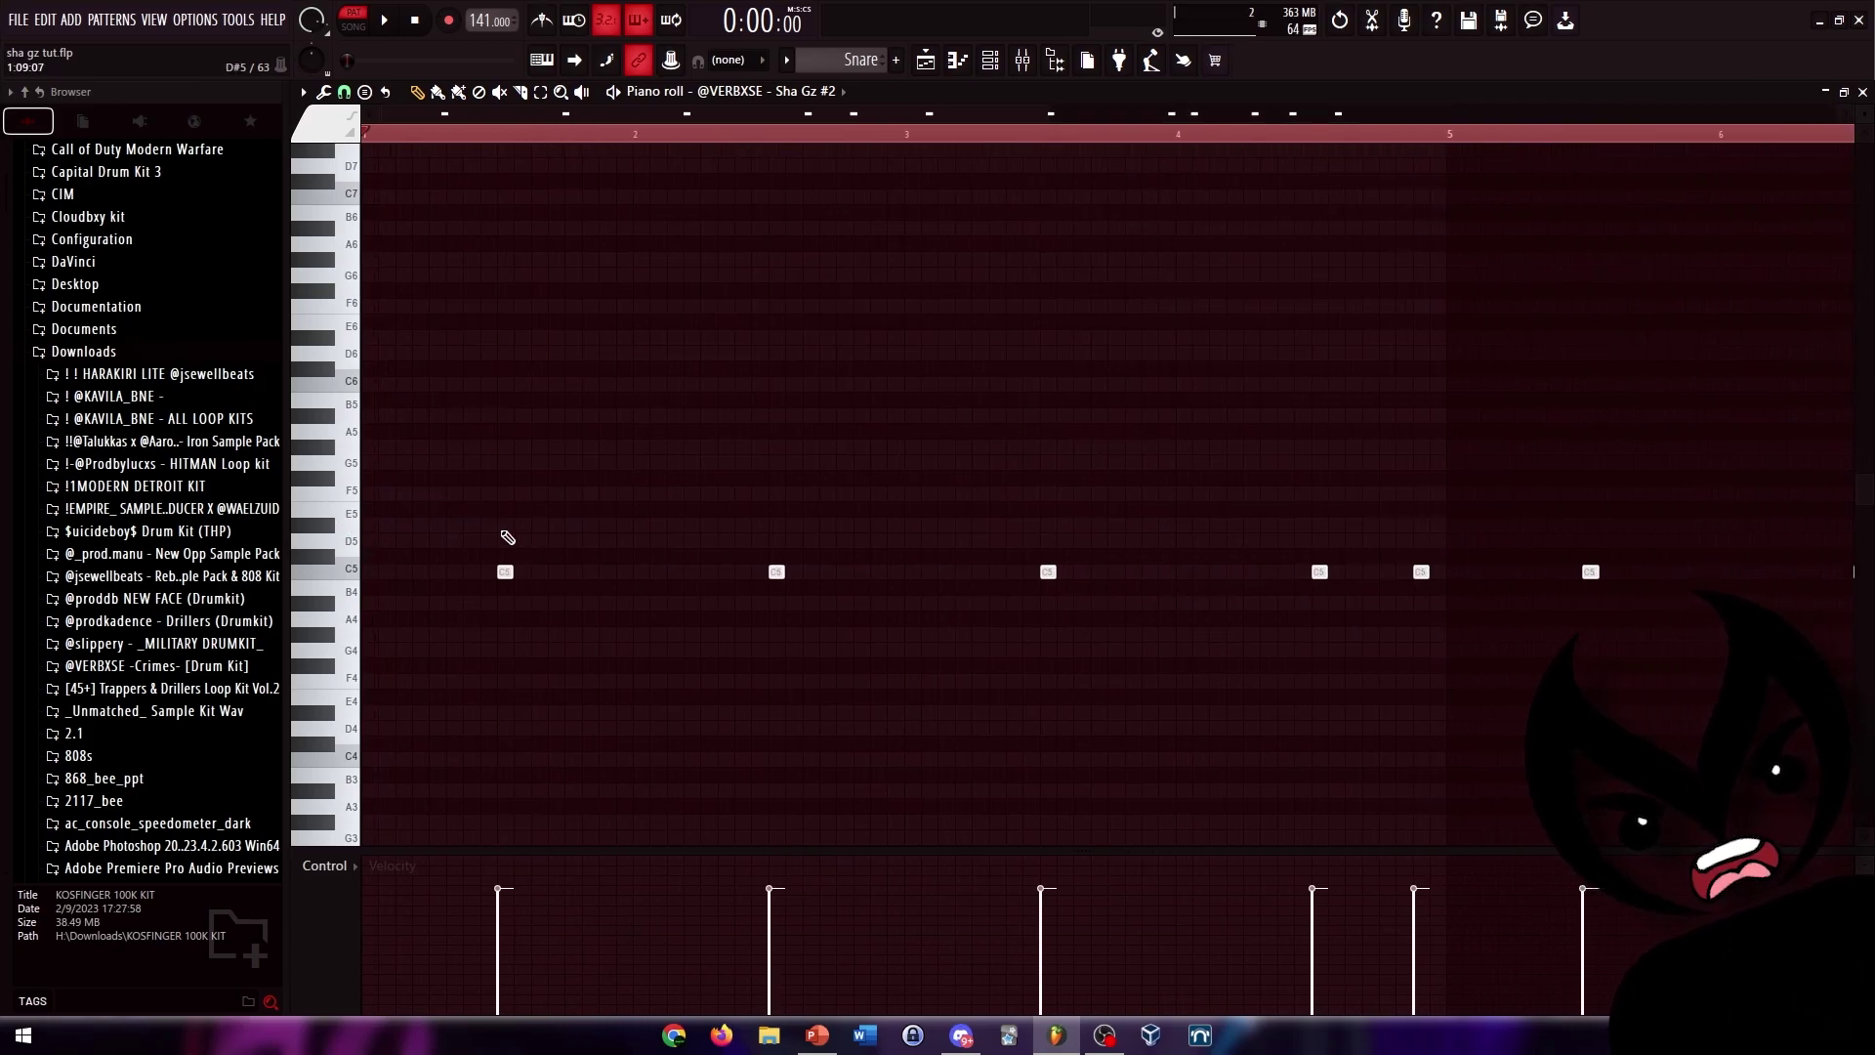
pyautogui.click(508, 532)
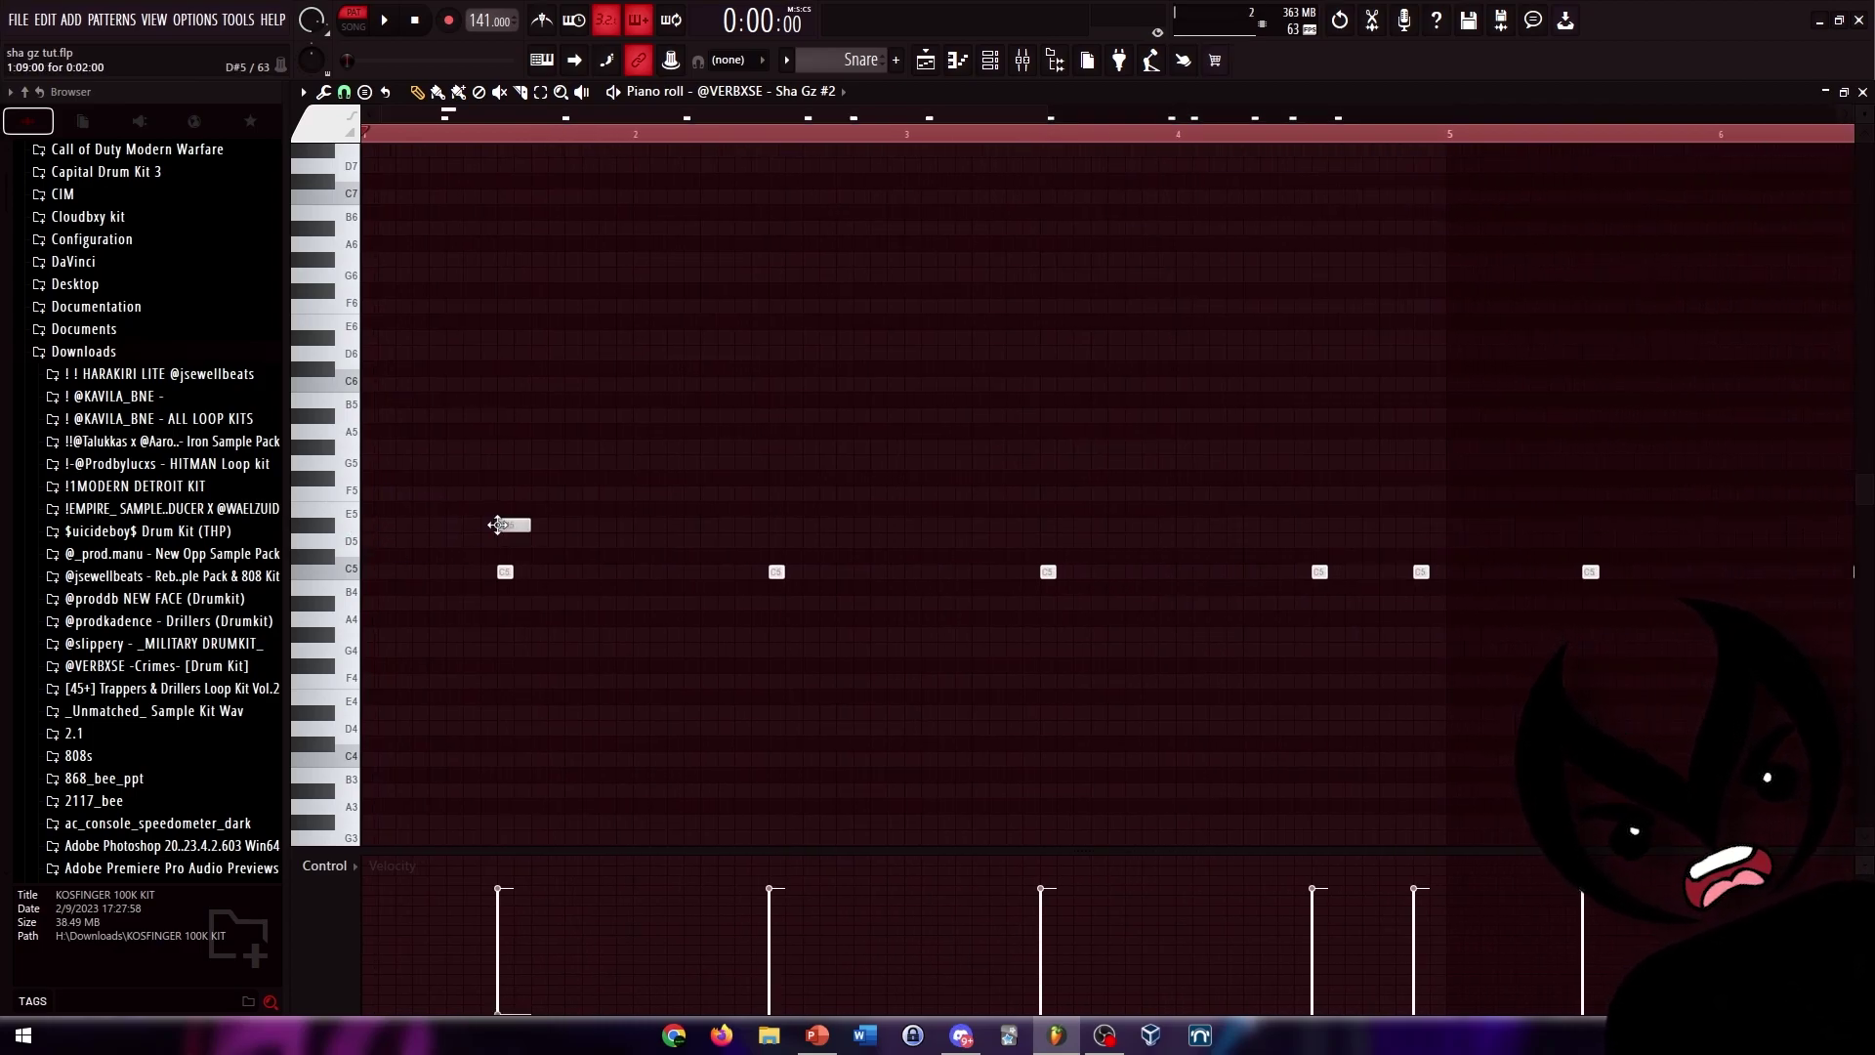
pyautogui.scroll(-2, 619, 532)
pyautogui.scroll(2, 728, 544)
pyautogui.click(713, 532)
pyautogui.scroll(-2, 419, 574)
pyautogui.scroll(3, 403, 570)
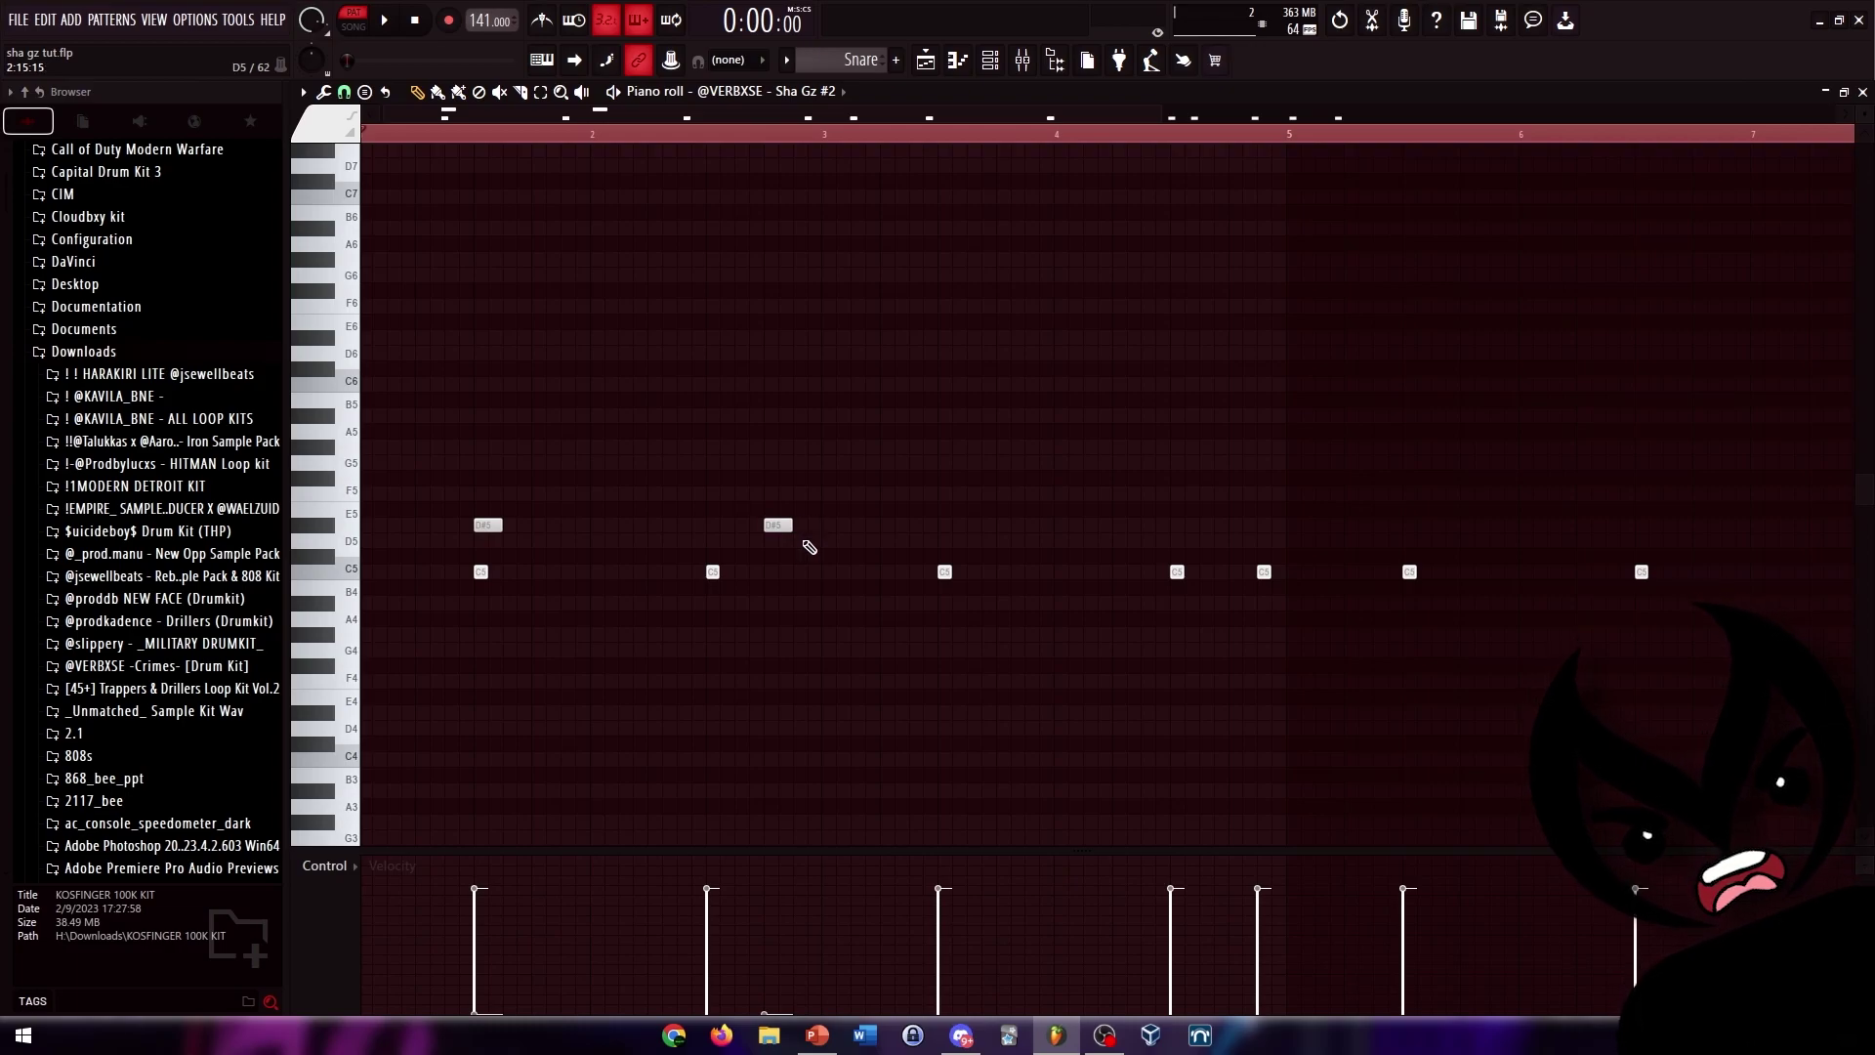
pyautogui.moveTo(770, 519); pyautogui.dragTo(771, 524)
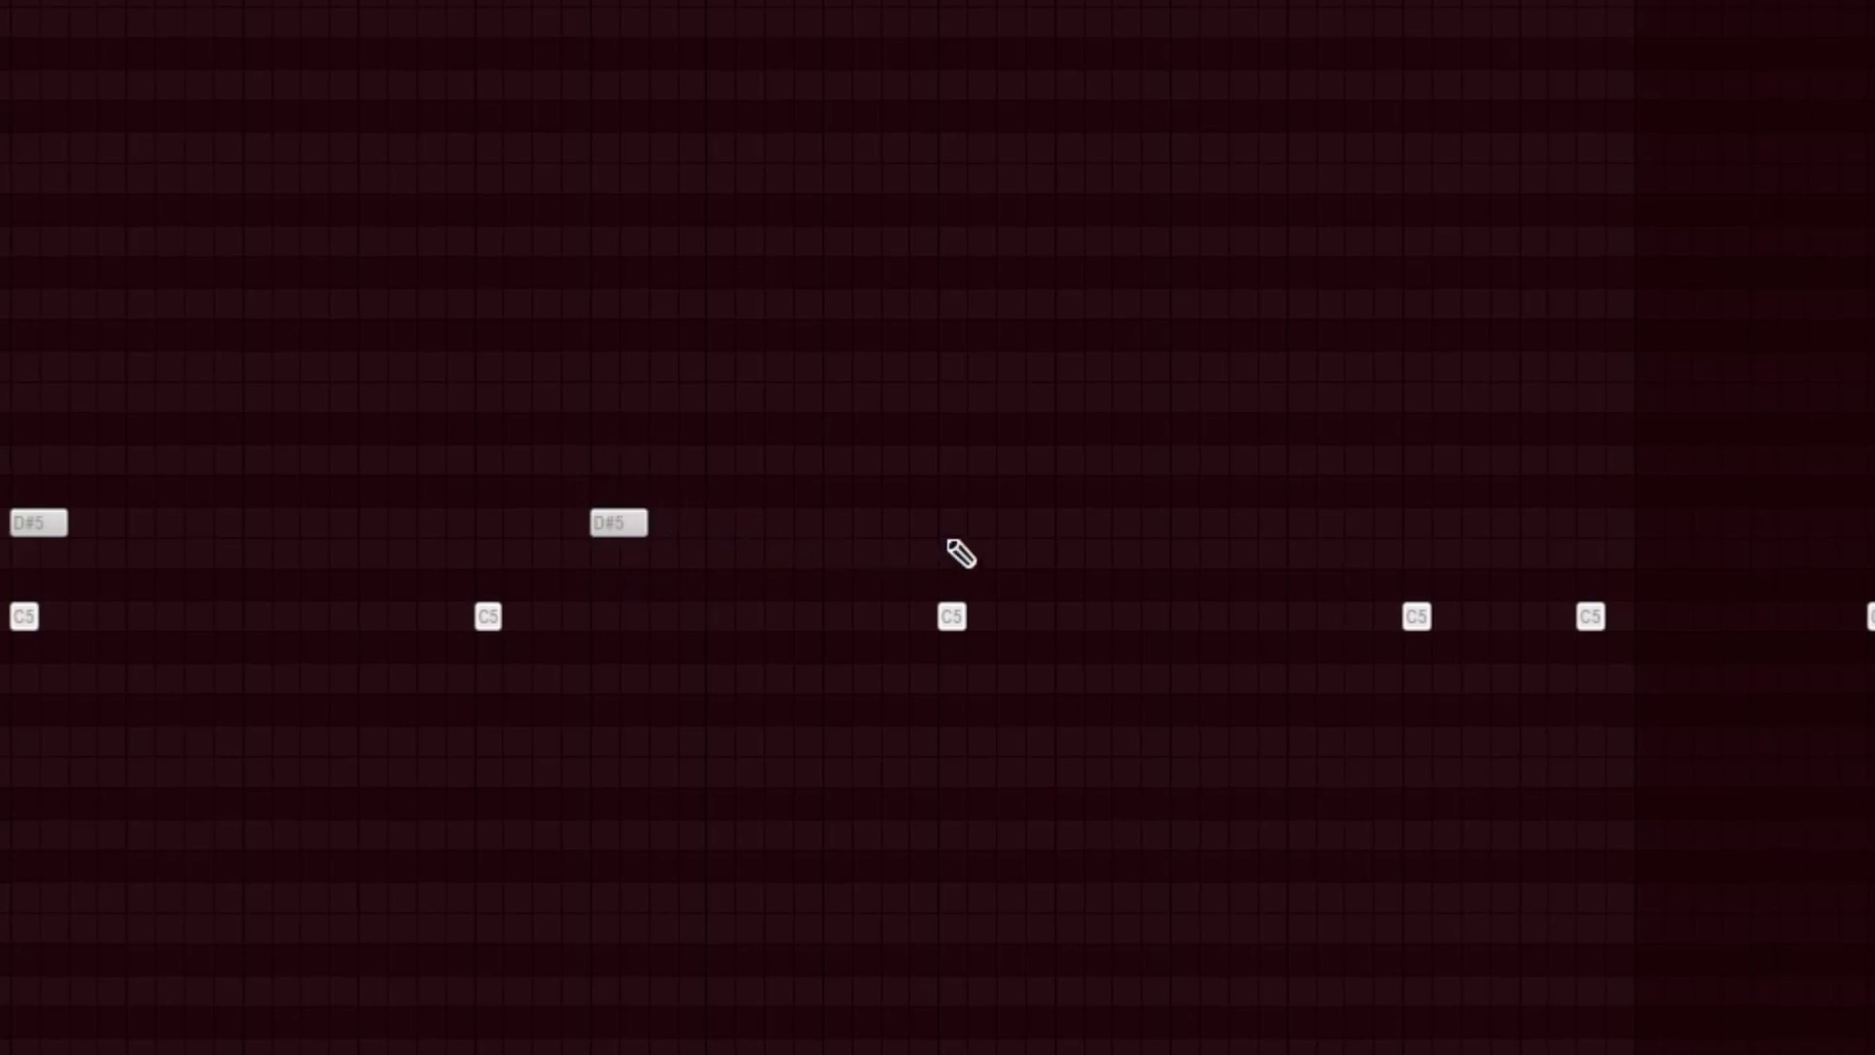
pyautogui.click(950, 523)
# - Remove the three D#5 notes from the Snare pattern
pyautogui.rightClick(967, 523)
pyautogui.rightClick(618, 523)
pyautogui.rightClick(39, 523)
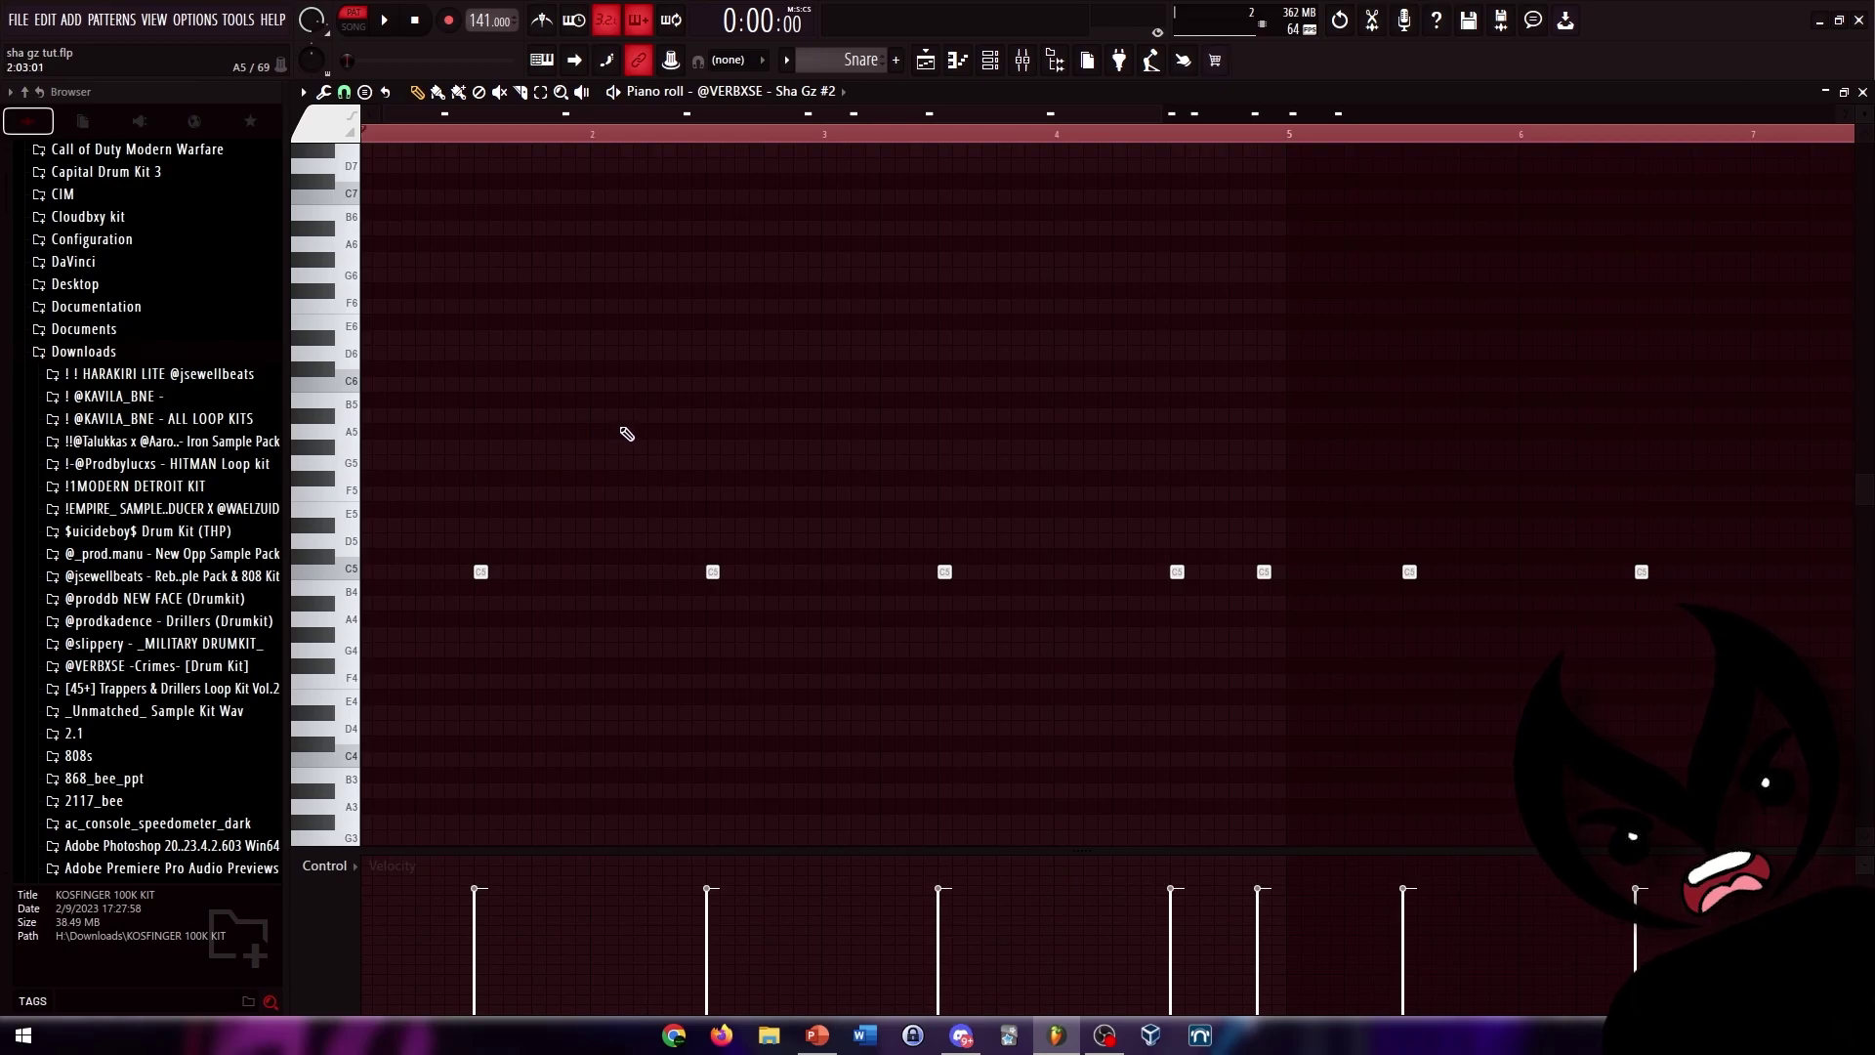
# - Examine the spacing of the snare hits across the eight bars and play back the Snare pattern
pyautogui.scroll(-3, 605, 406)
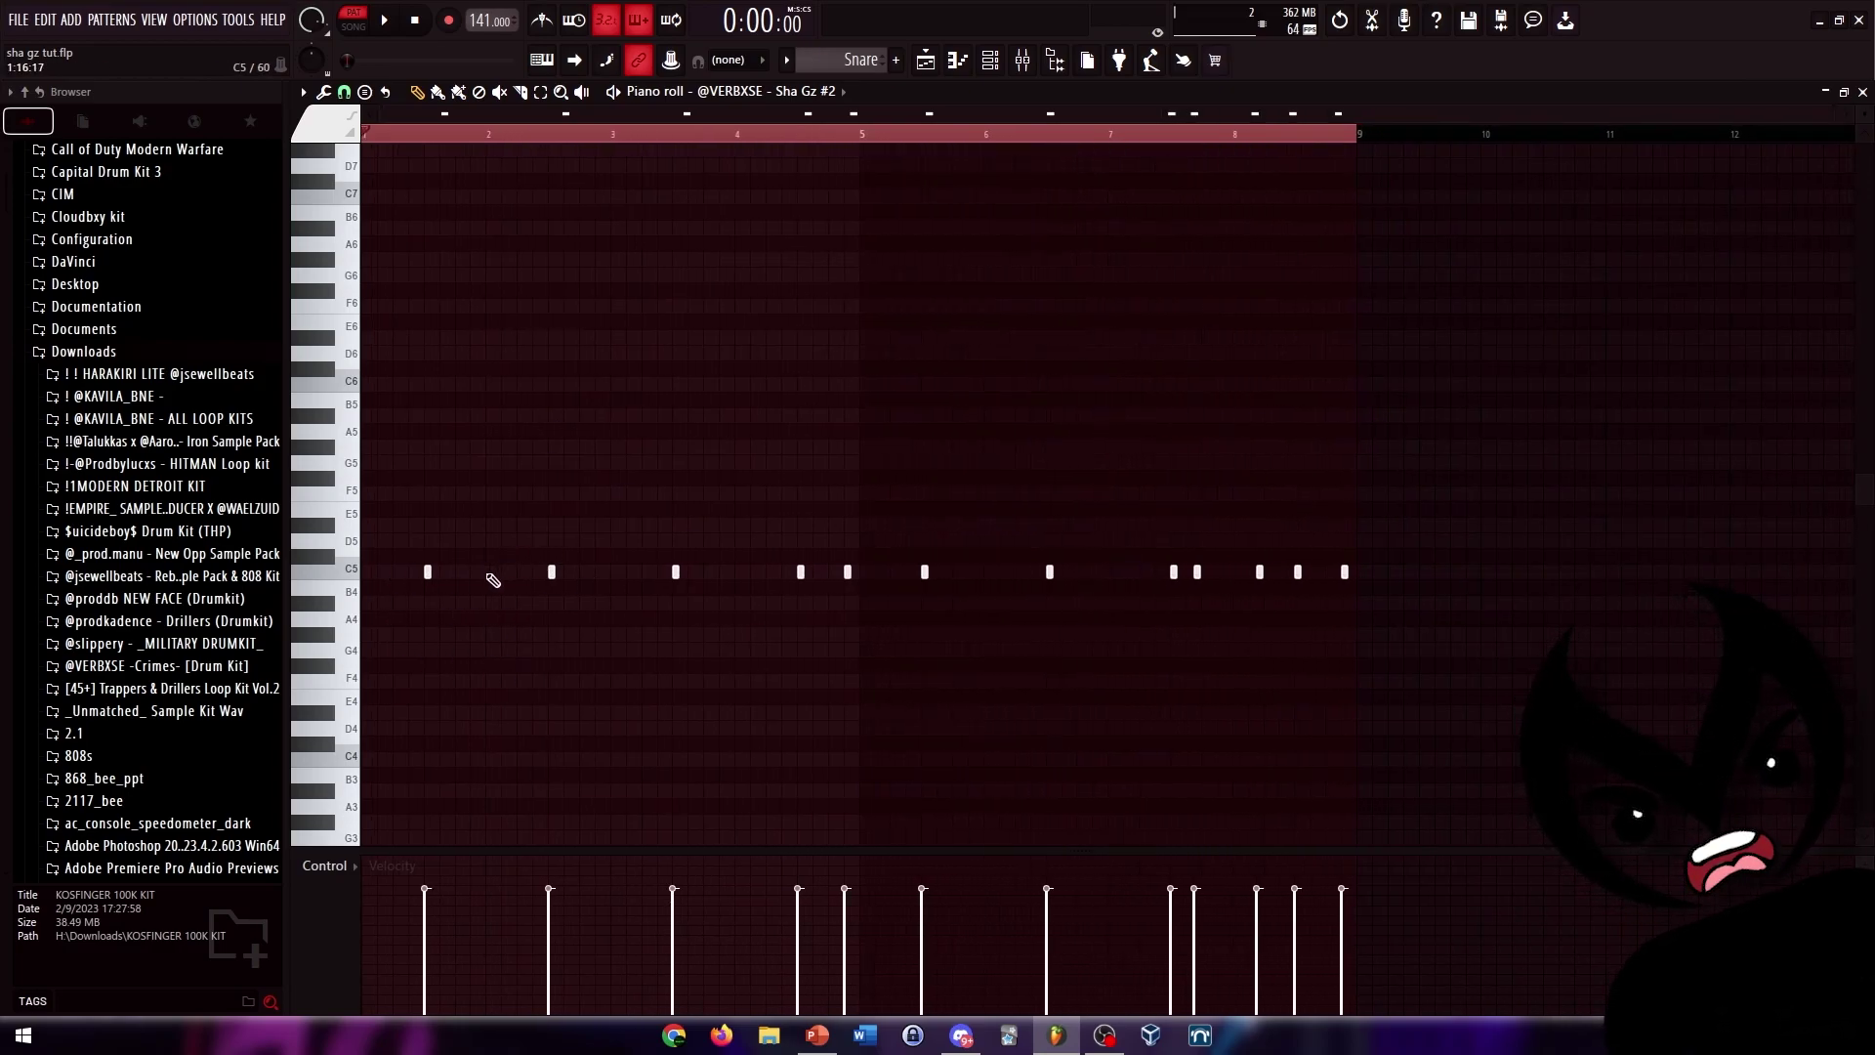
pyautogui.scroll(5, 923, 605)
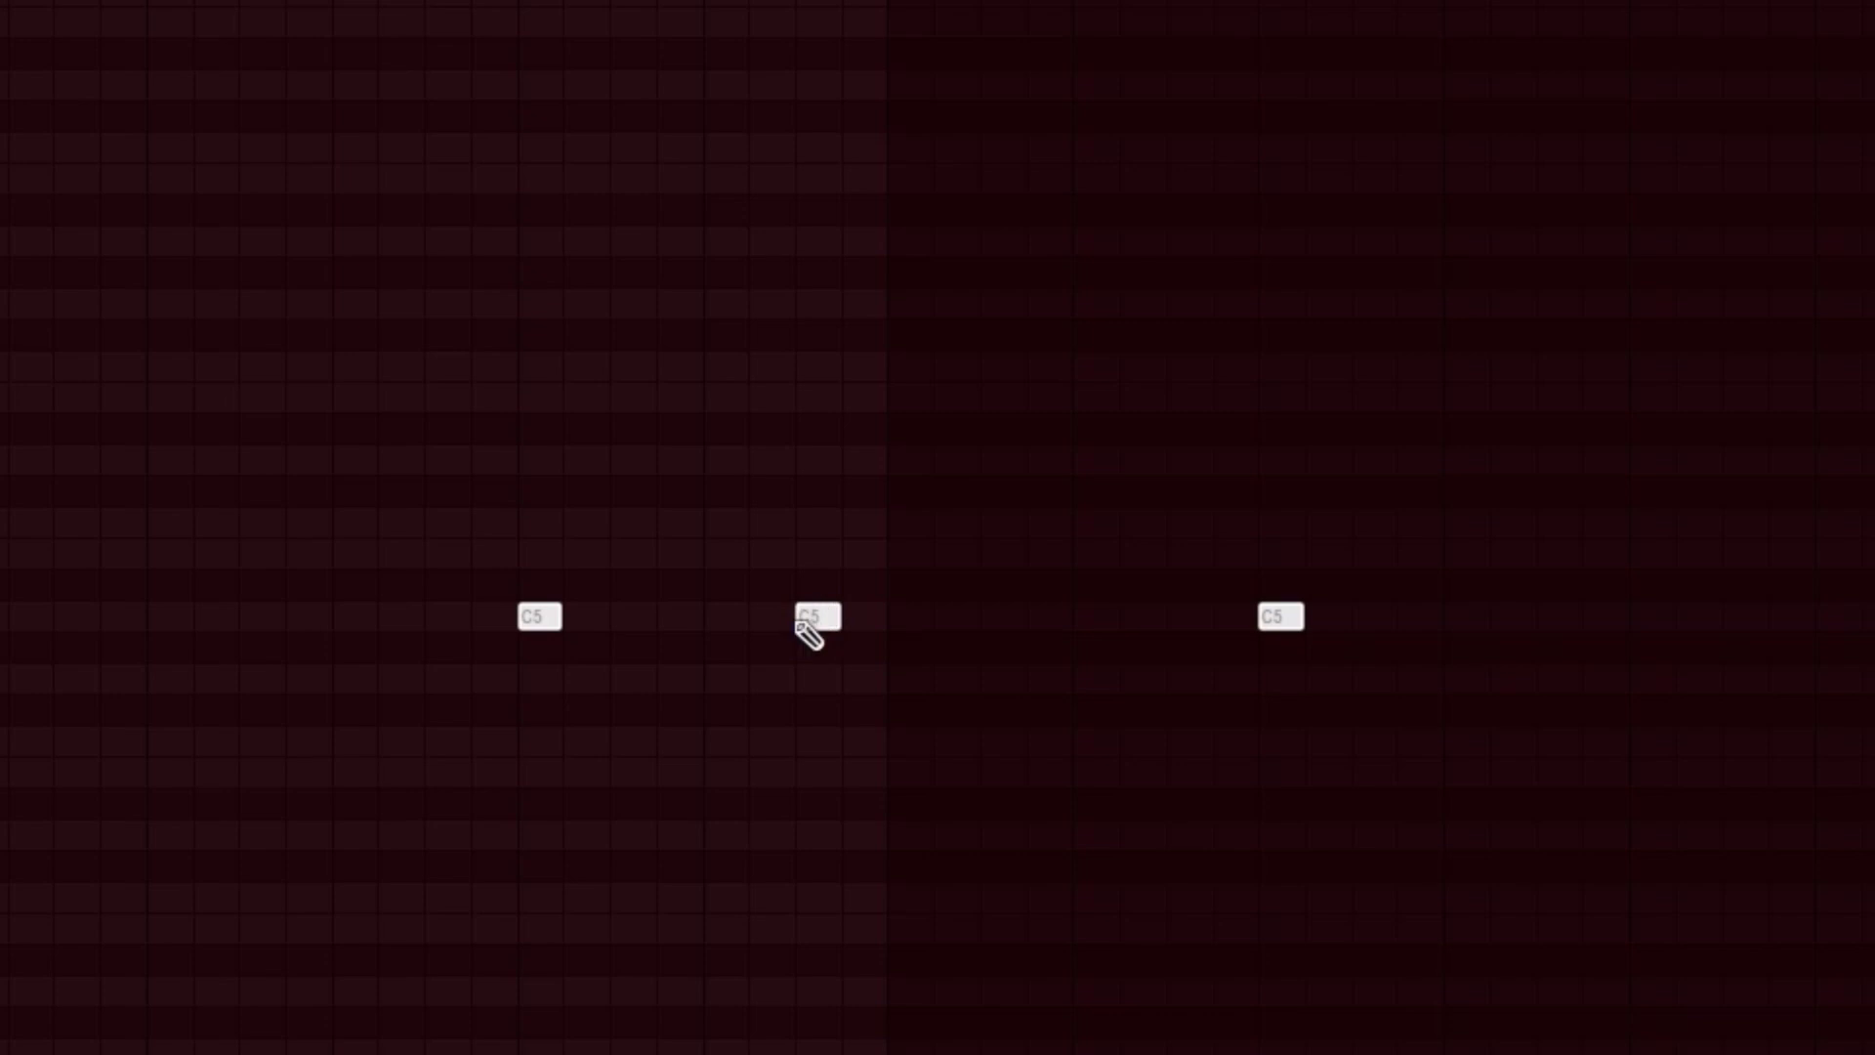
pyautogui.scroll(-5, 809, 635)
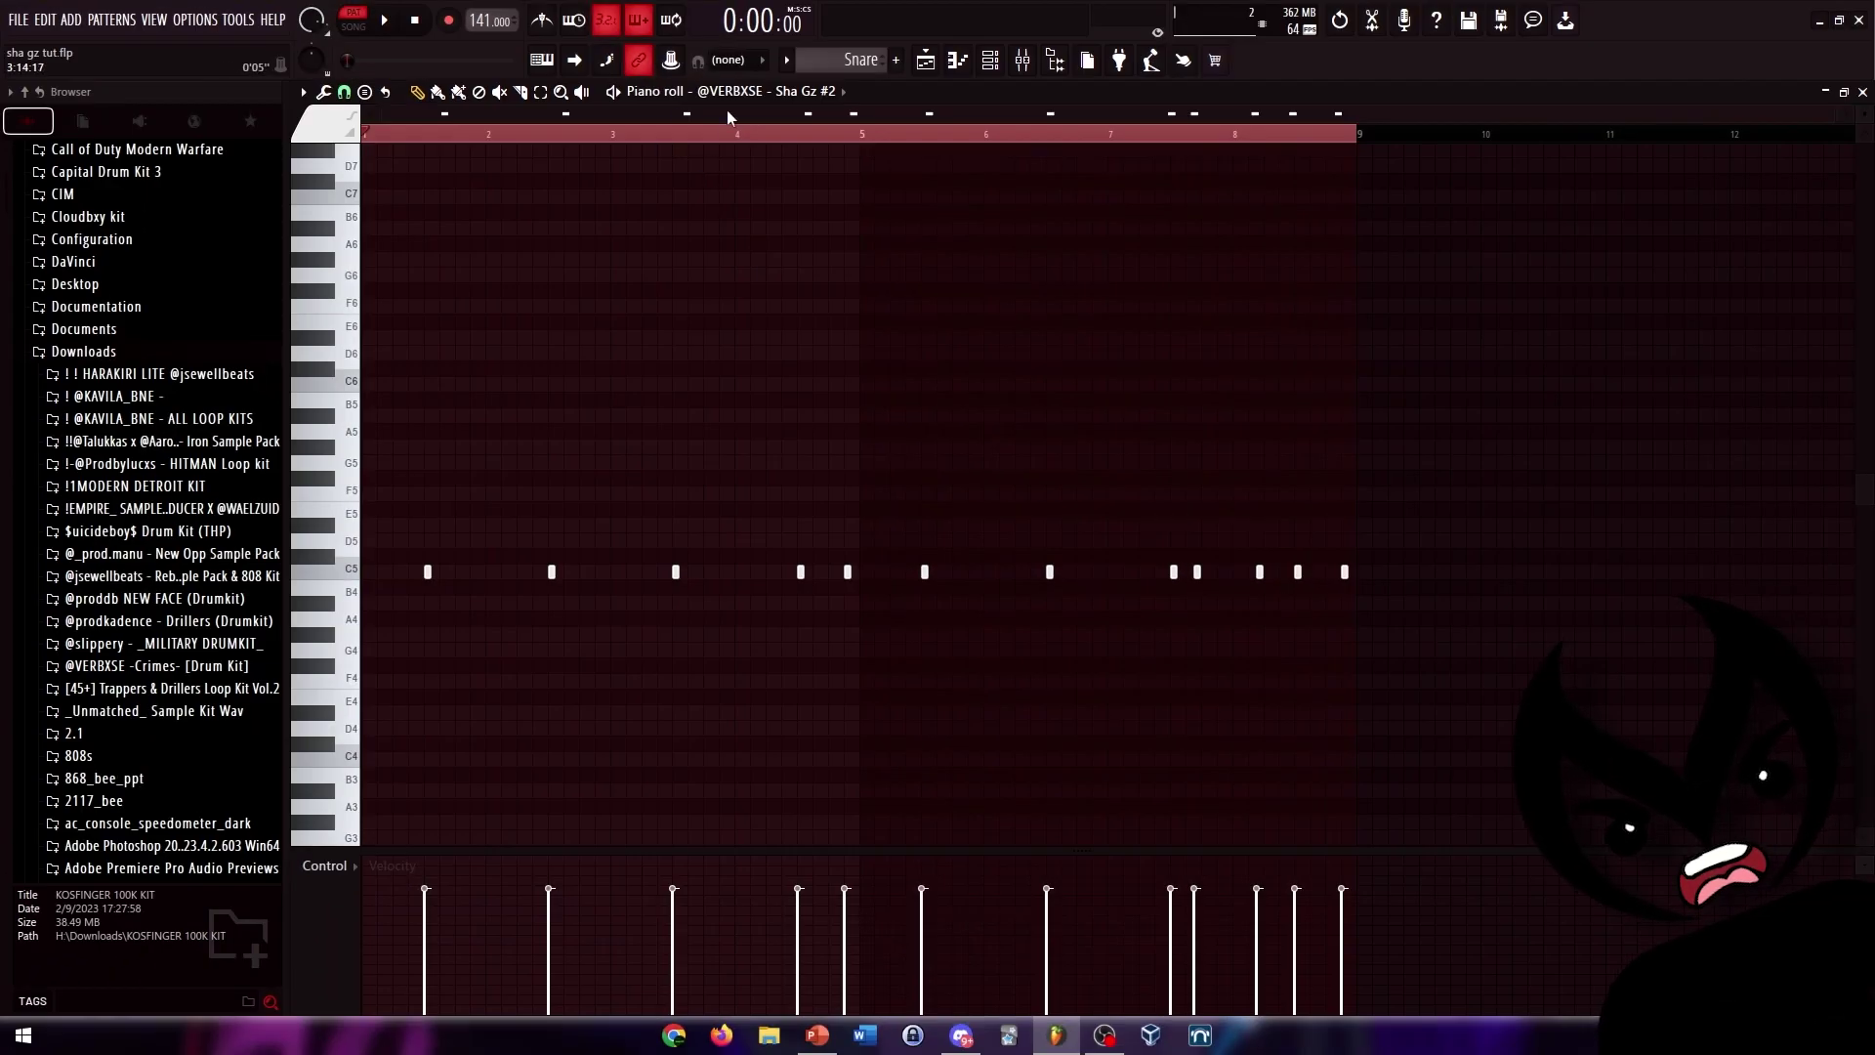
pyautogui.press('space')
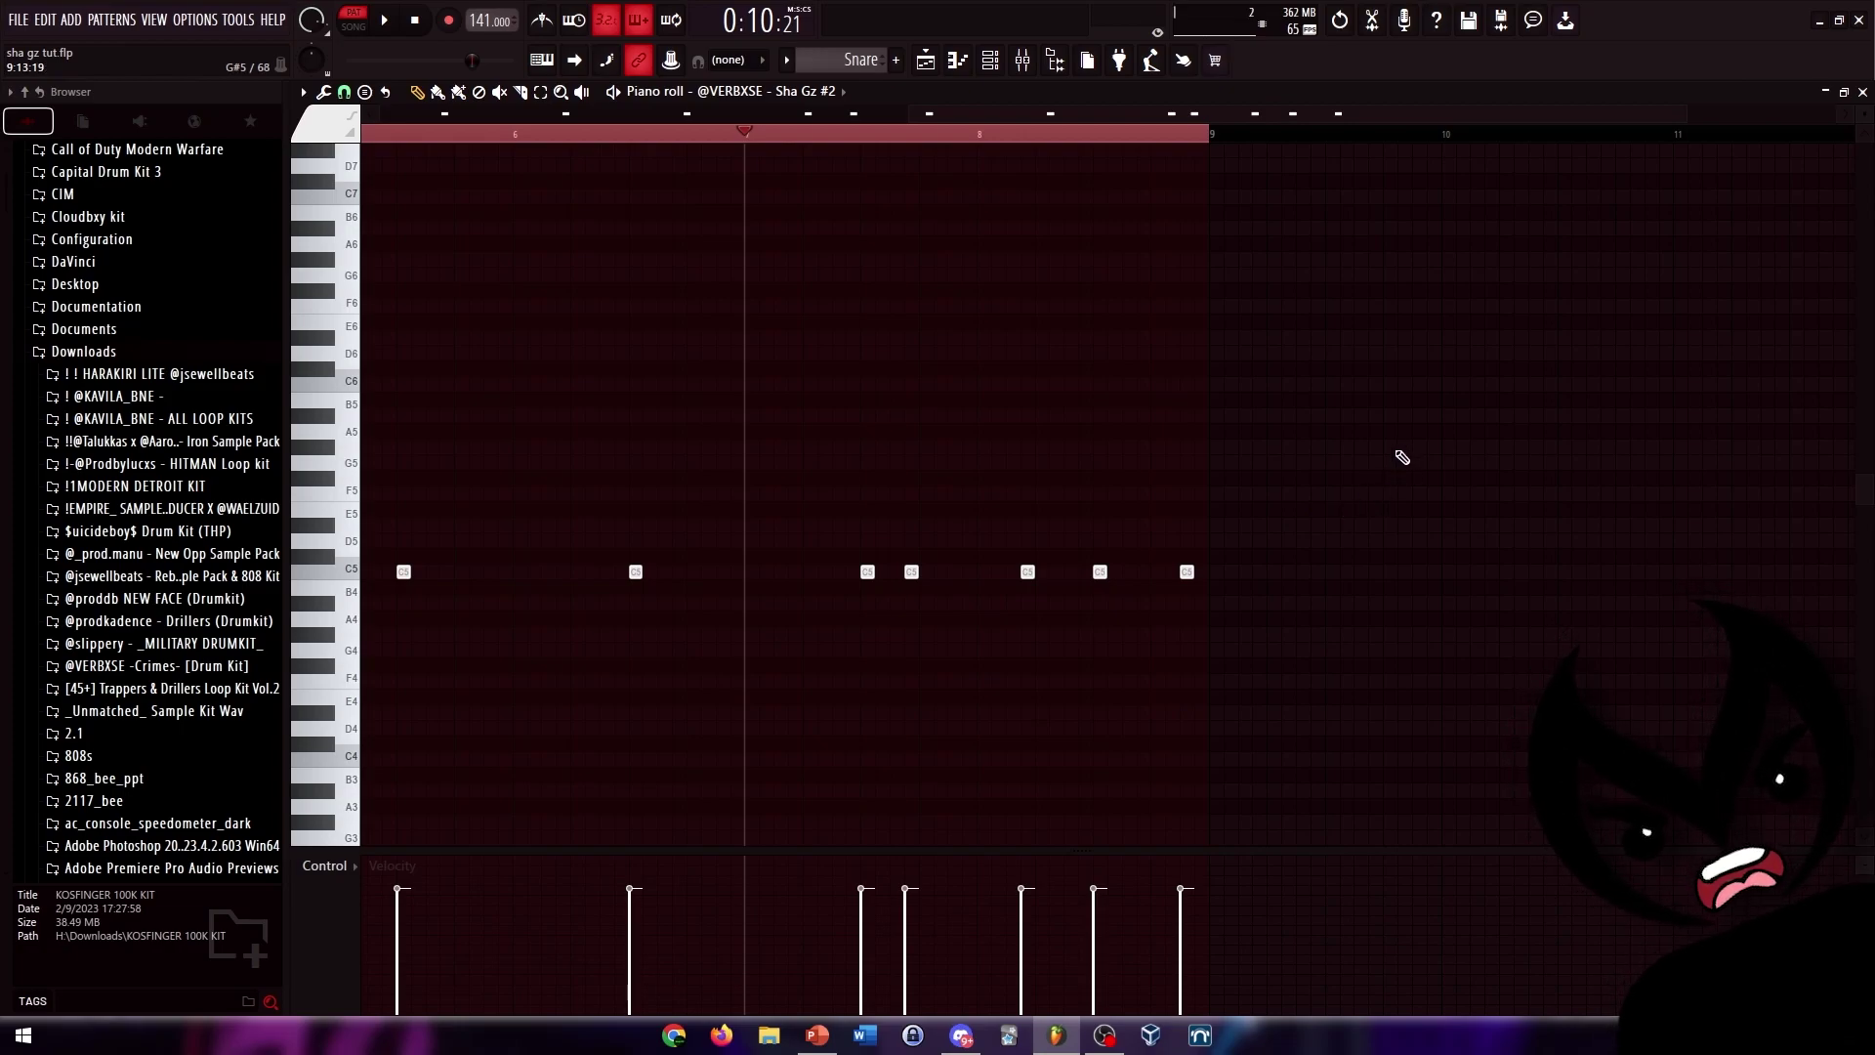
pyautogui.press('space')
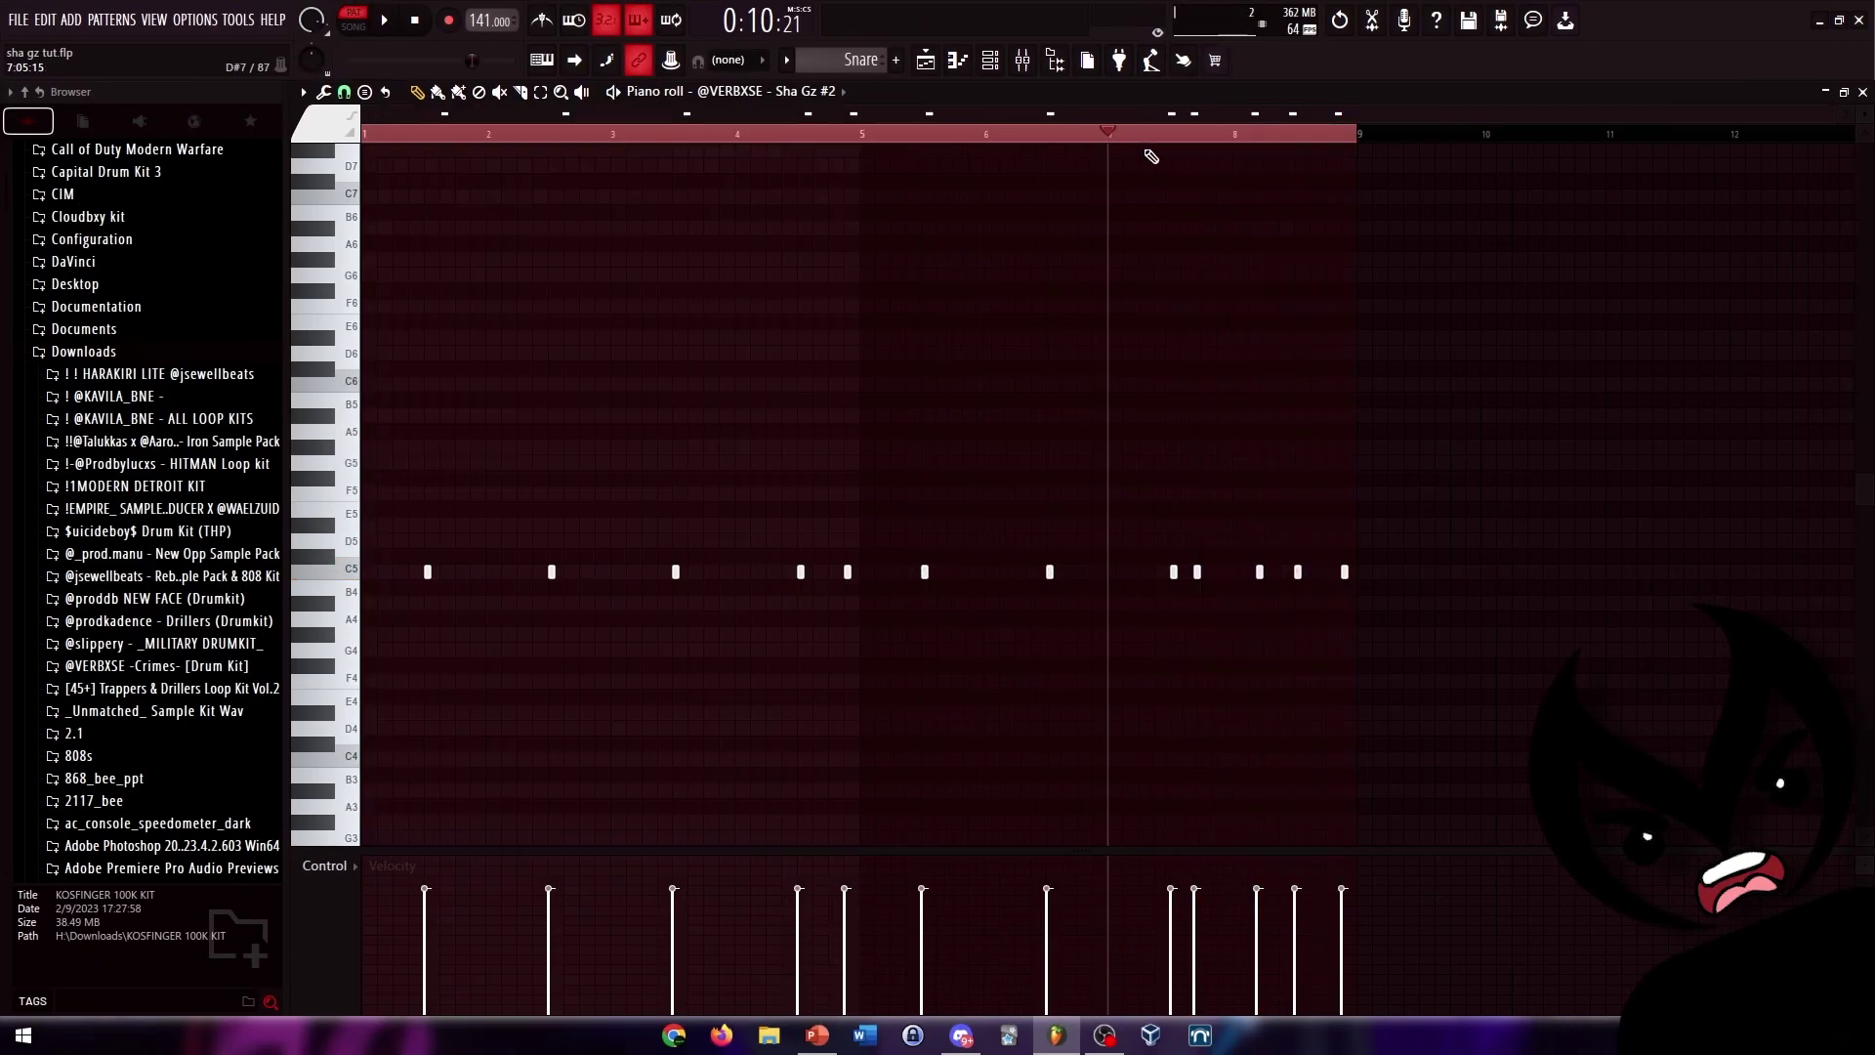
pyautogui.press('space')
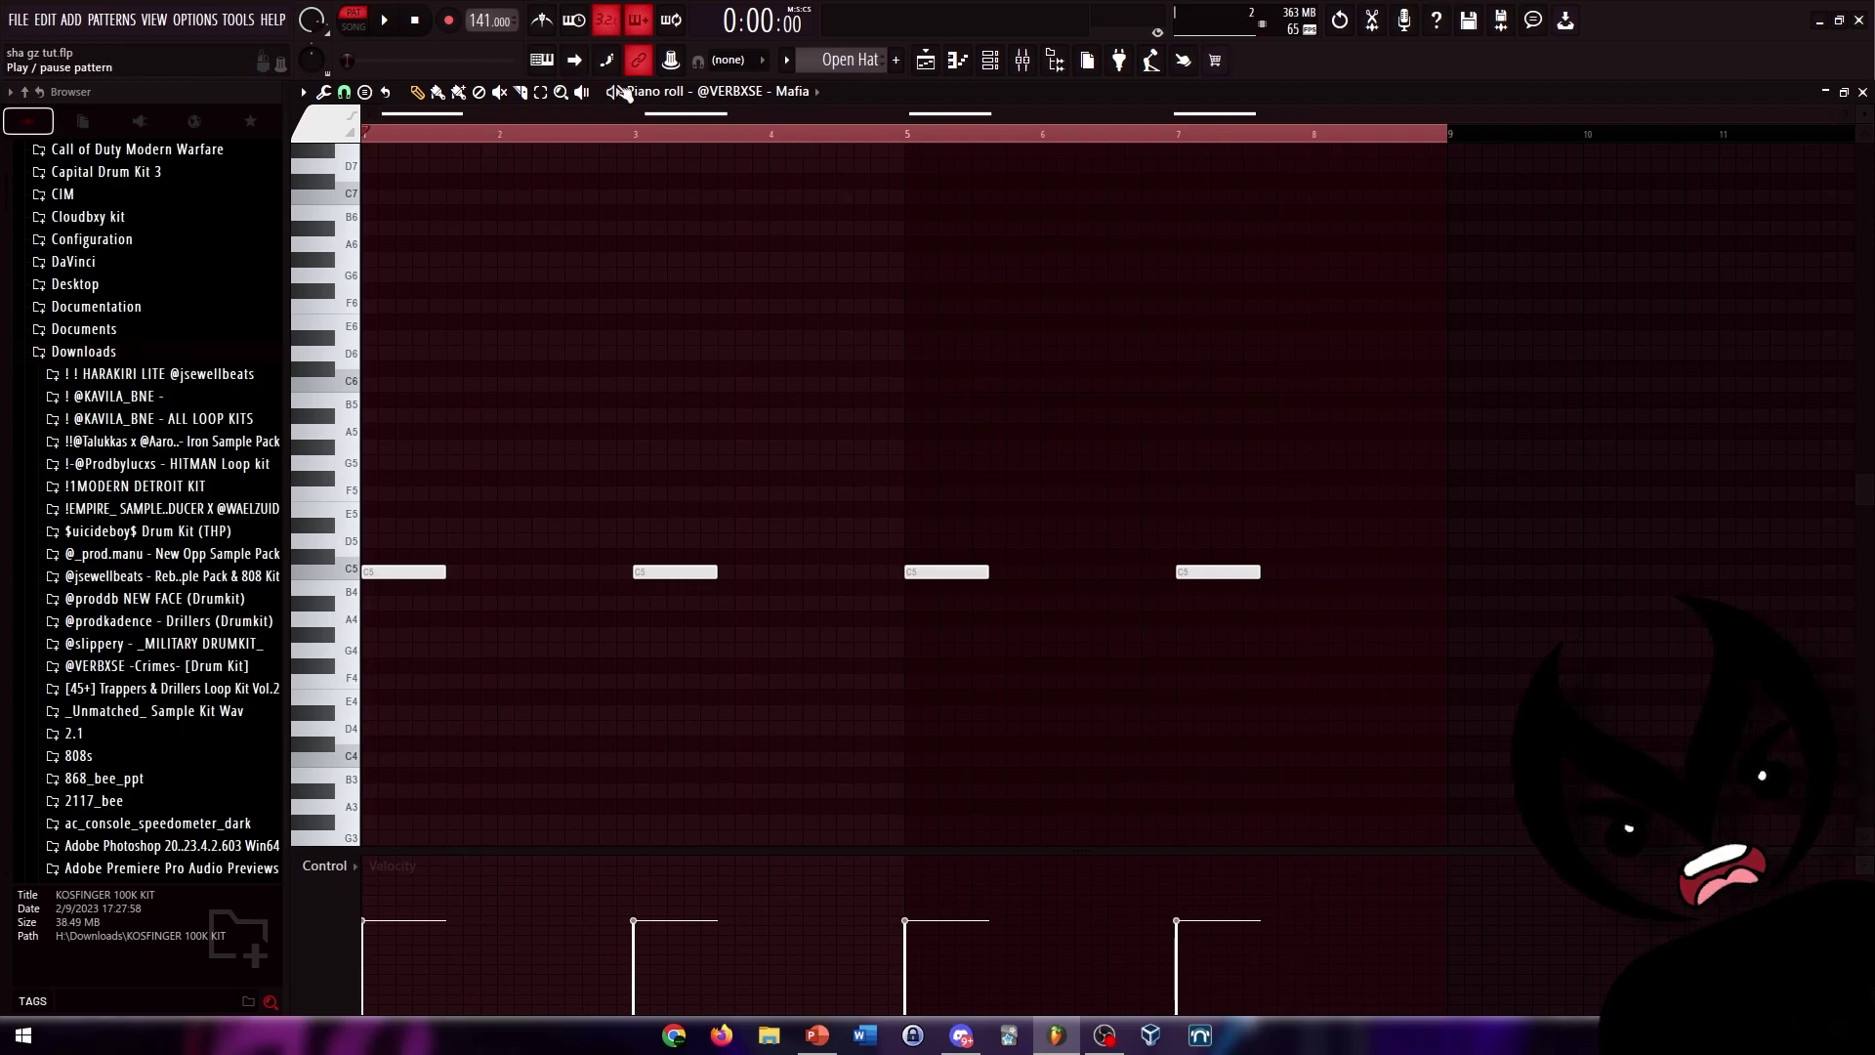
# - Play back the Open Hat, Kick and Perc patterns
pyautogui.click(623, 92)
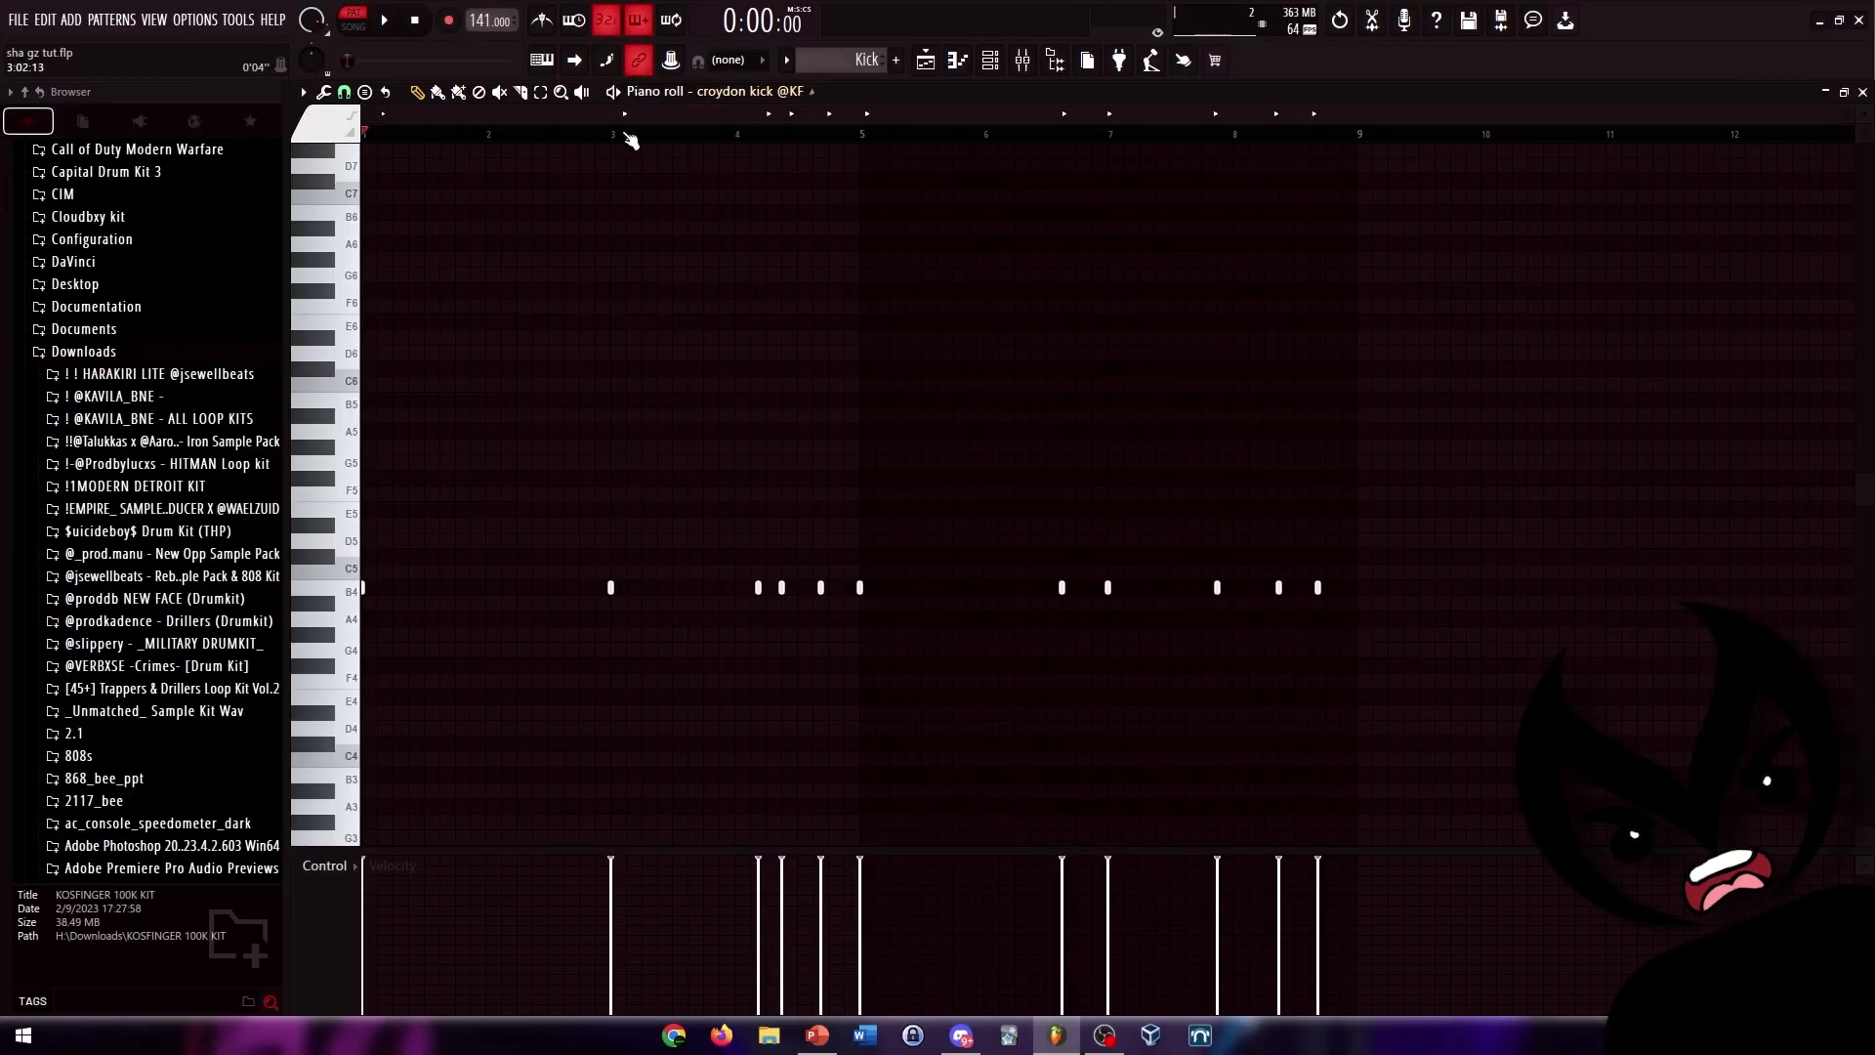
pyautogui.moveTo(1632, 612); pyautogui.dragTo(659, 532)
pyautogui.click(876, 384)
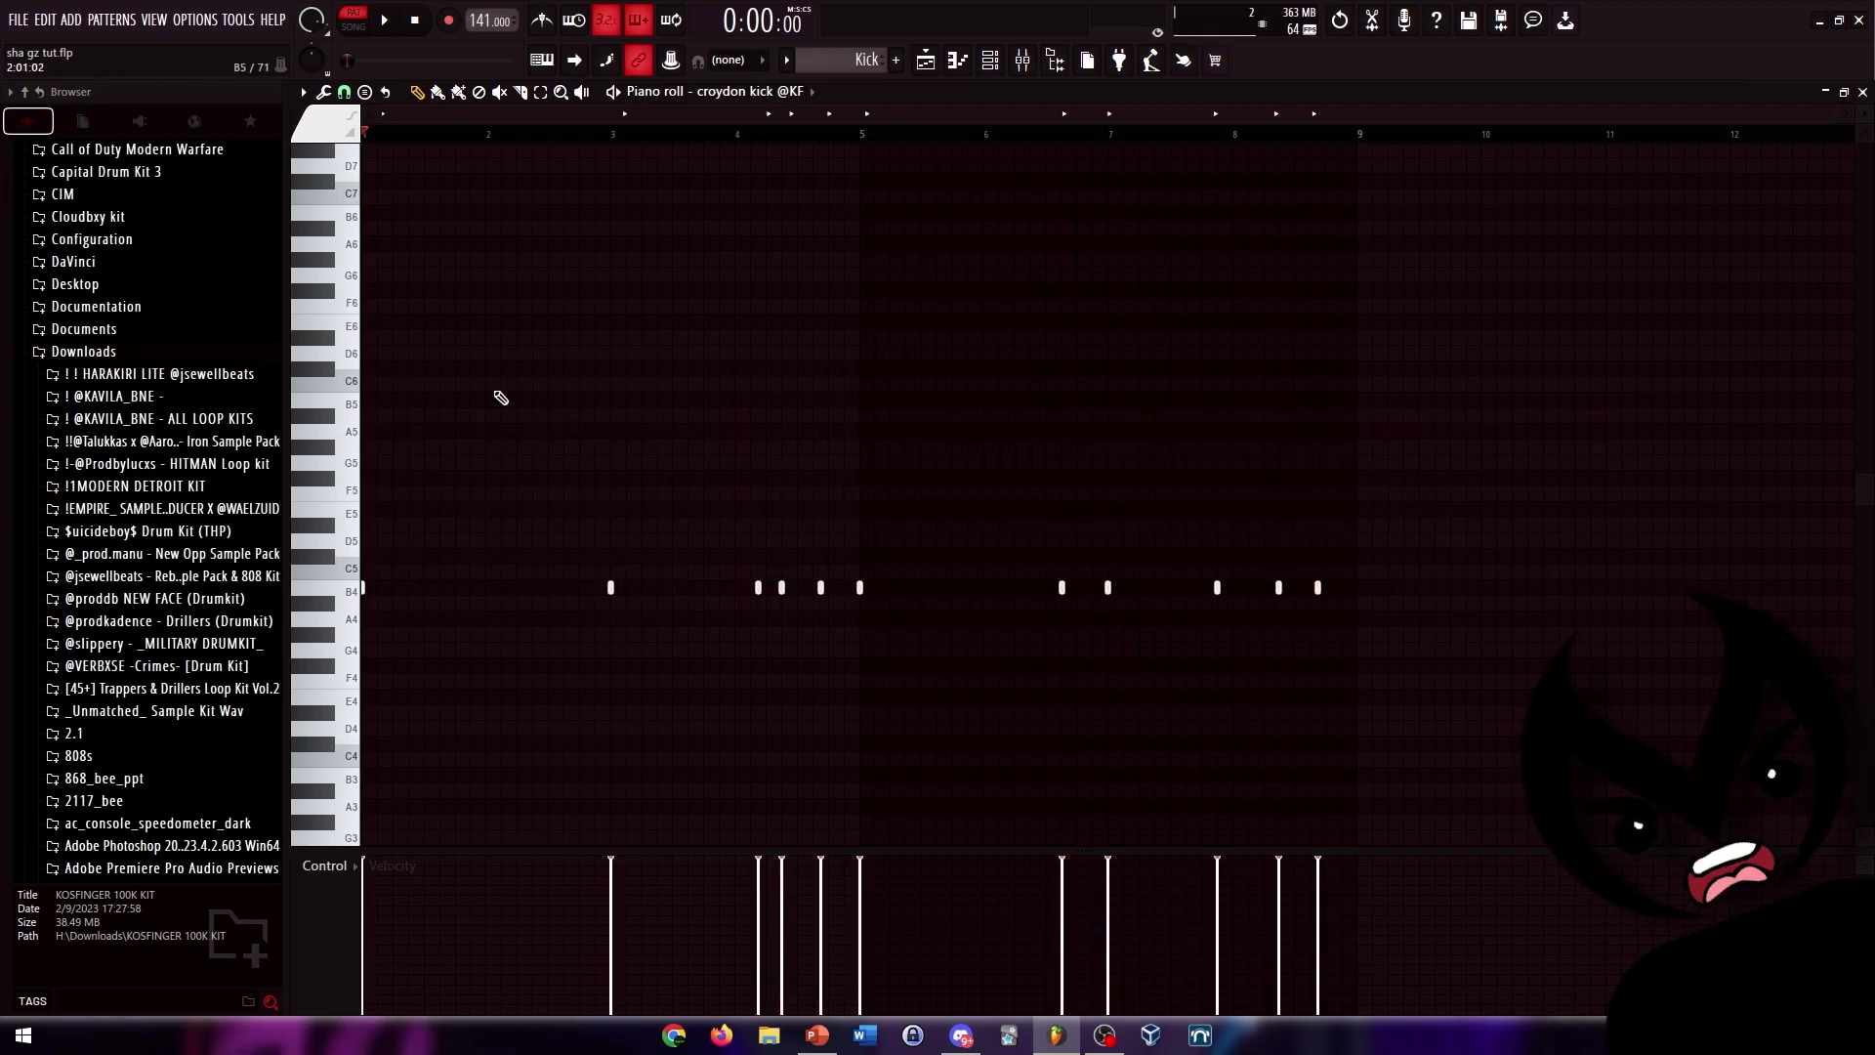
pyautogui.press('space')
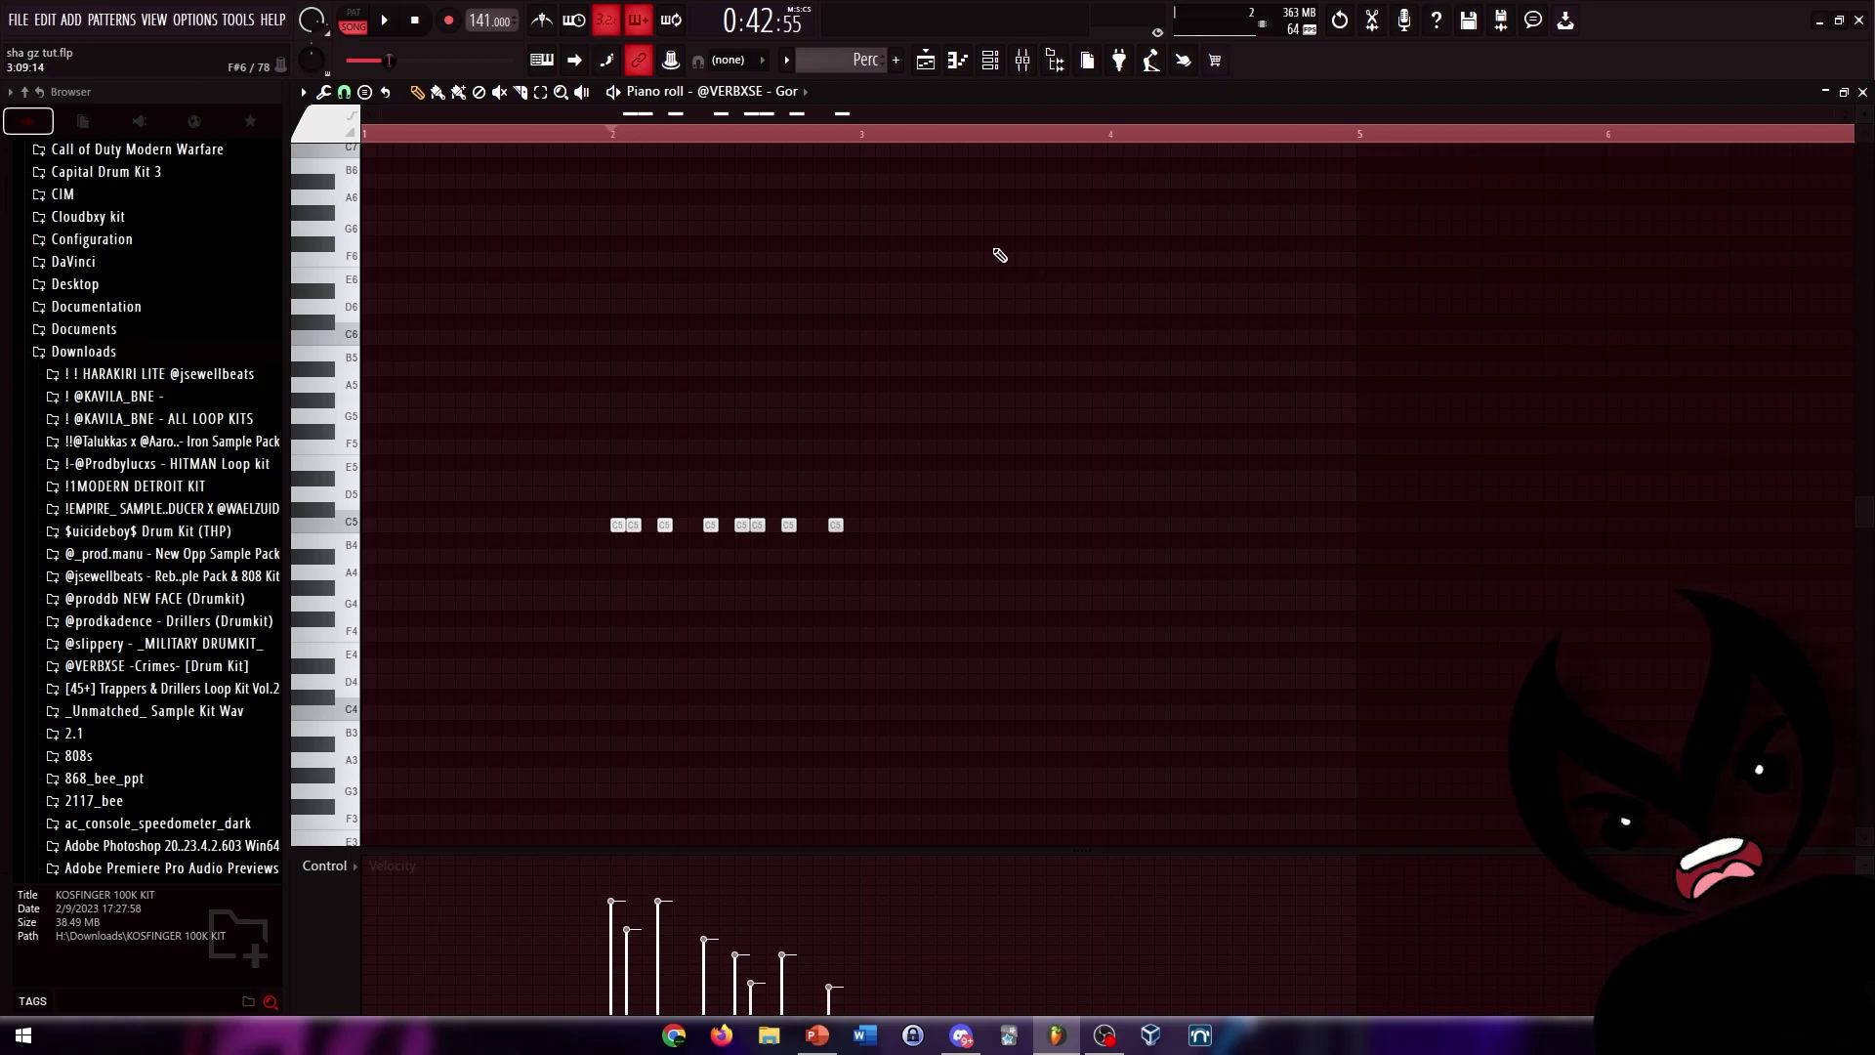
pyautogui.press('space')
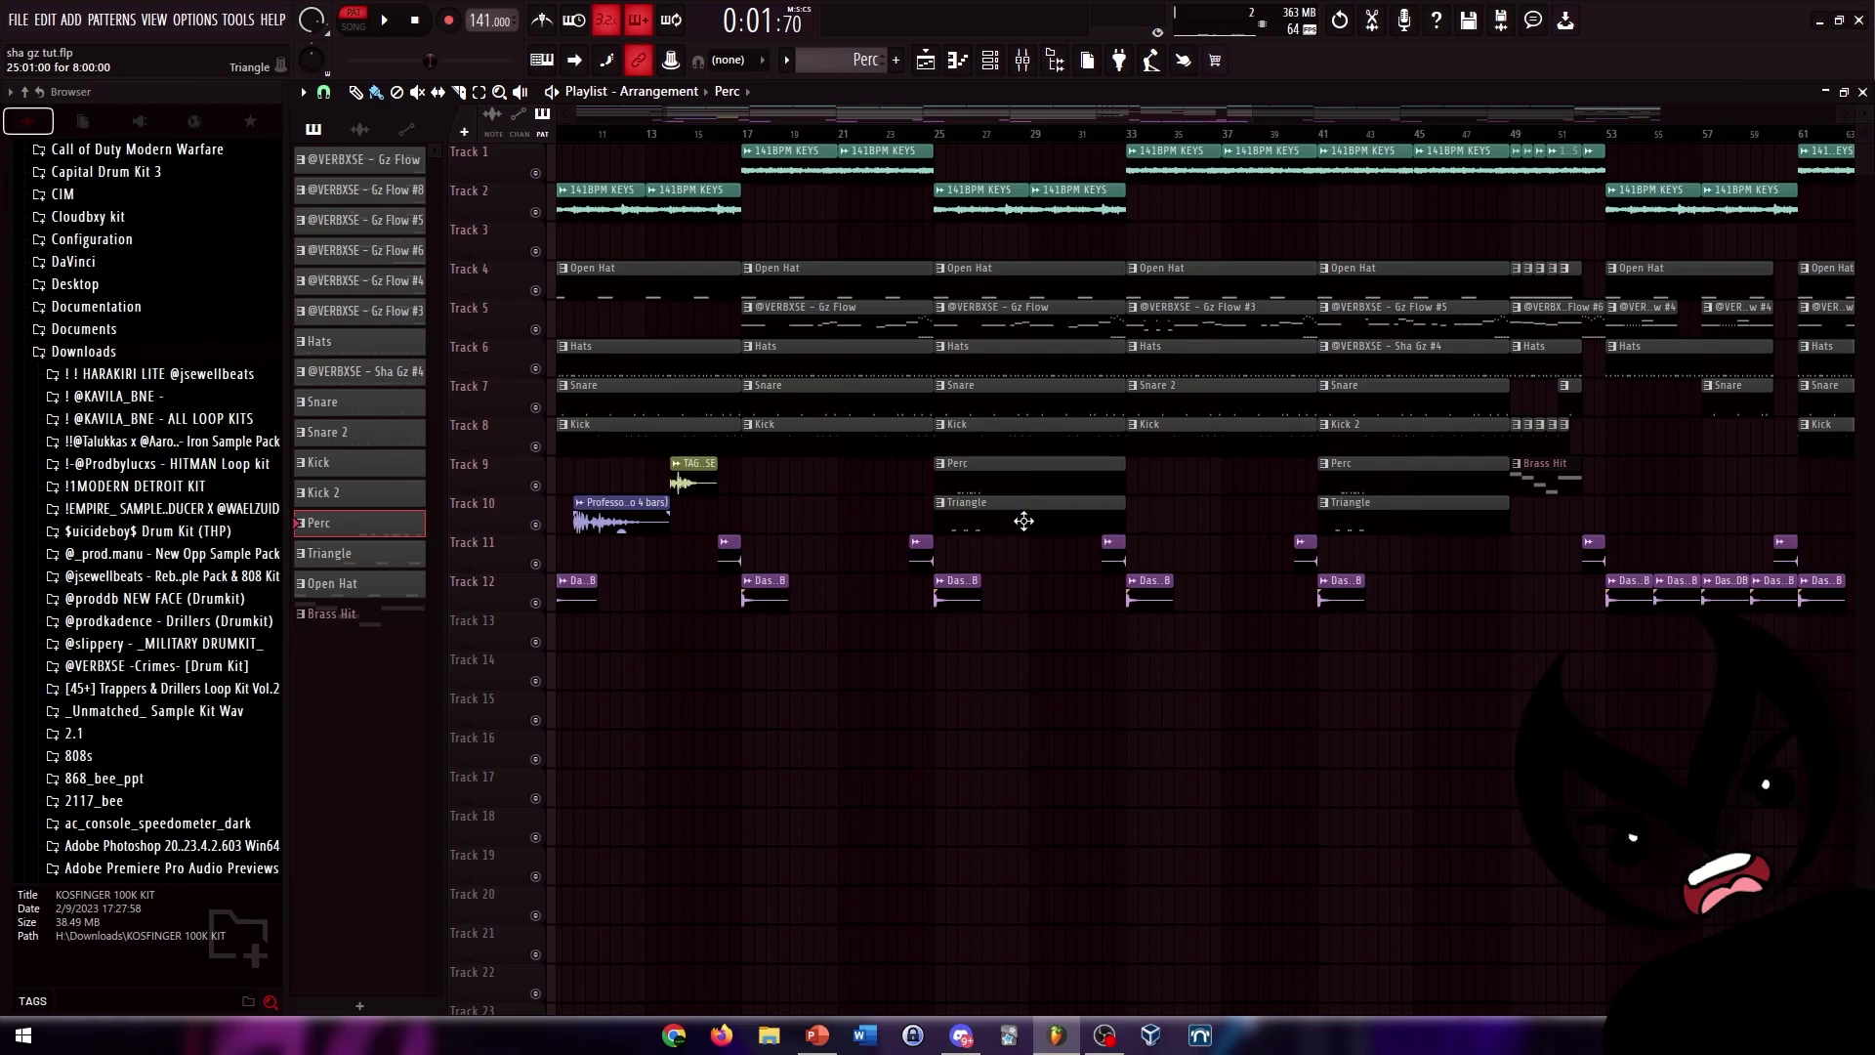
# - Open the Triangle pattern from its playlist clip at bar 25, play it back and examine its three-note groups
pyautogui.doubleClick(1023, 521)
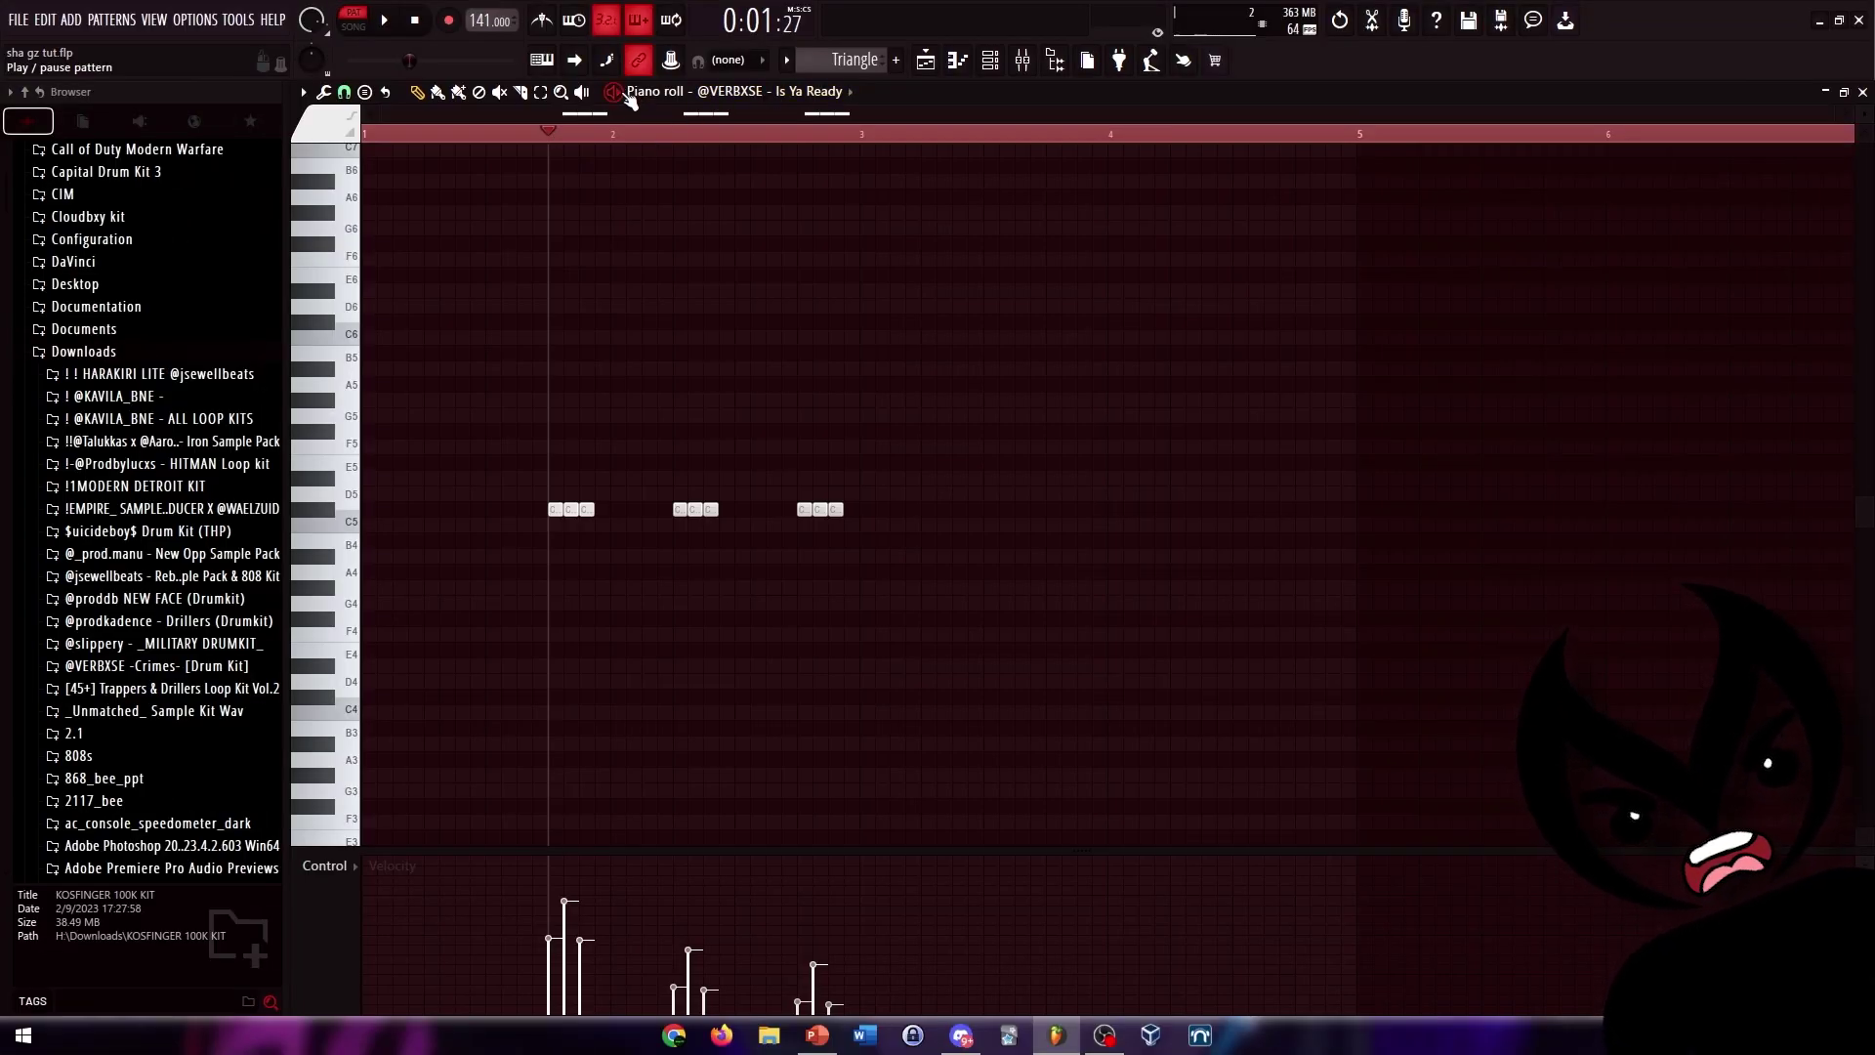
pyautogui.click(626, 94)
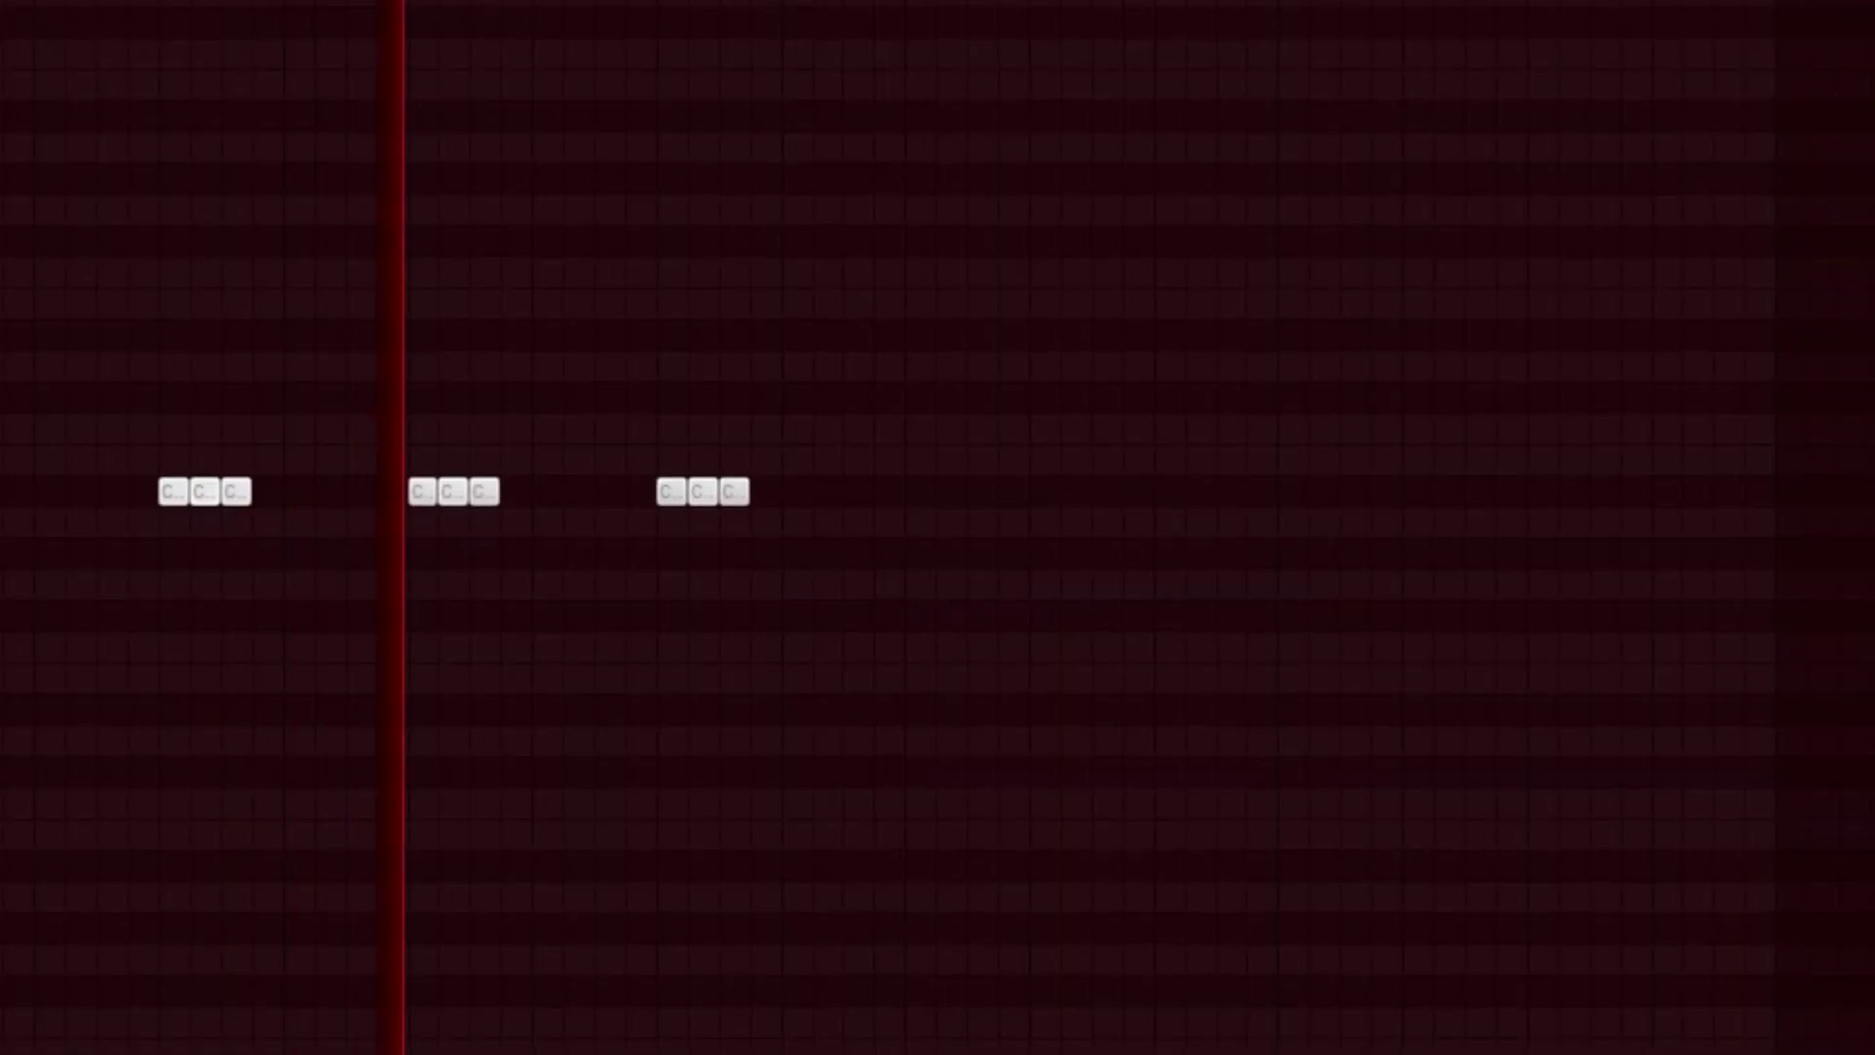
pyautogui.press('space')
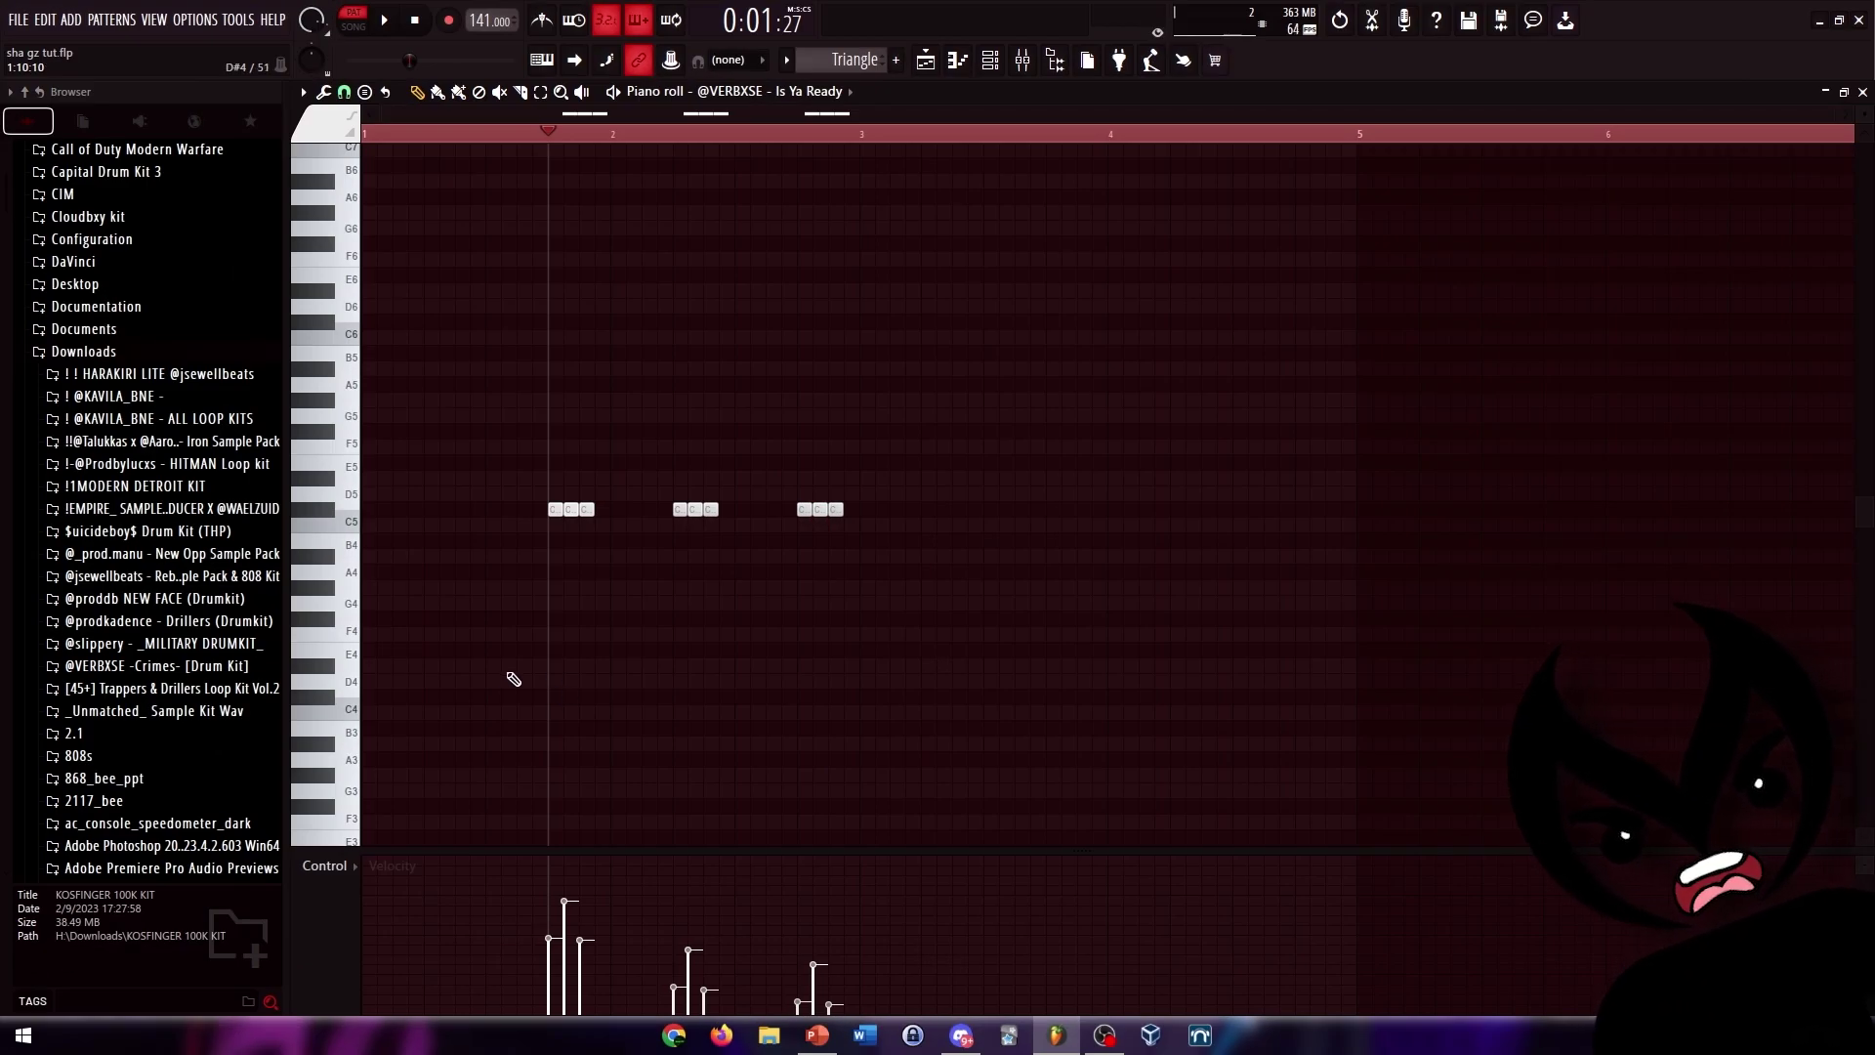
pyautogui.scroll(3, 506, 672)
pyautogui.scroll(-3, 523, 649)
pyautogui.keyDown('ctrl'); pyautogui.scroll(4, 527, 628); pyautogui.keyUp('ctrl')
pyautogui.scroll(-4, 662, 612)
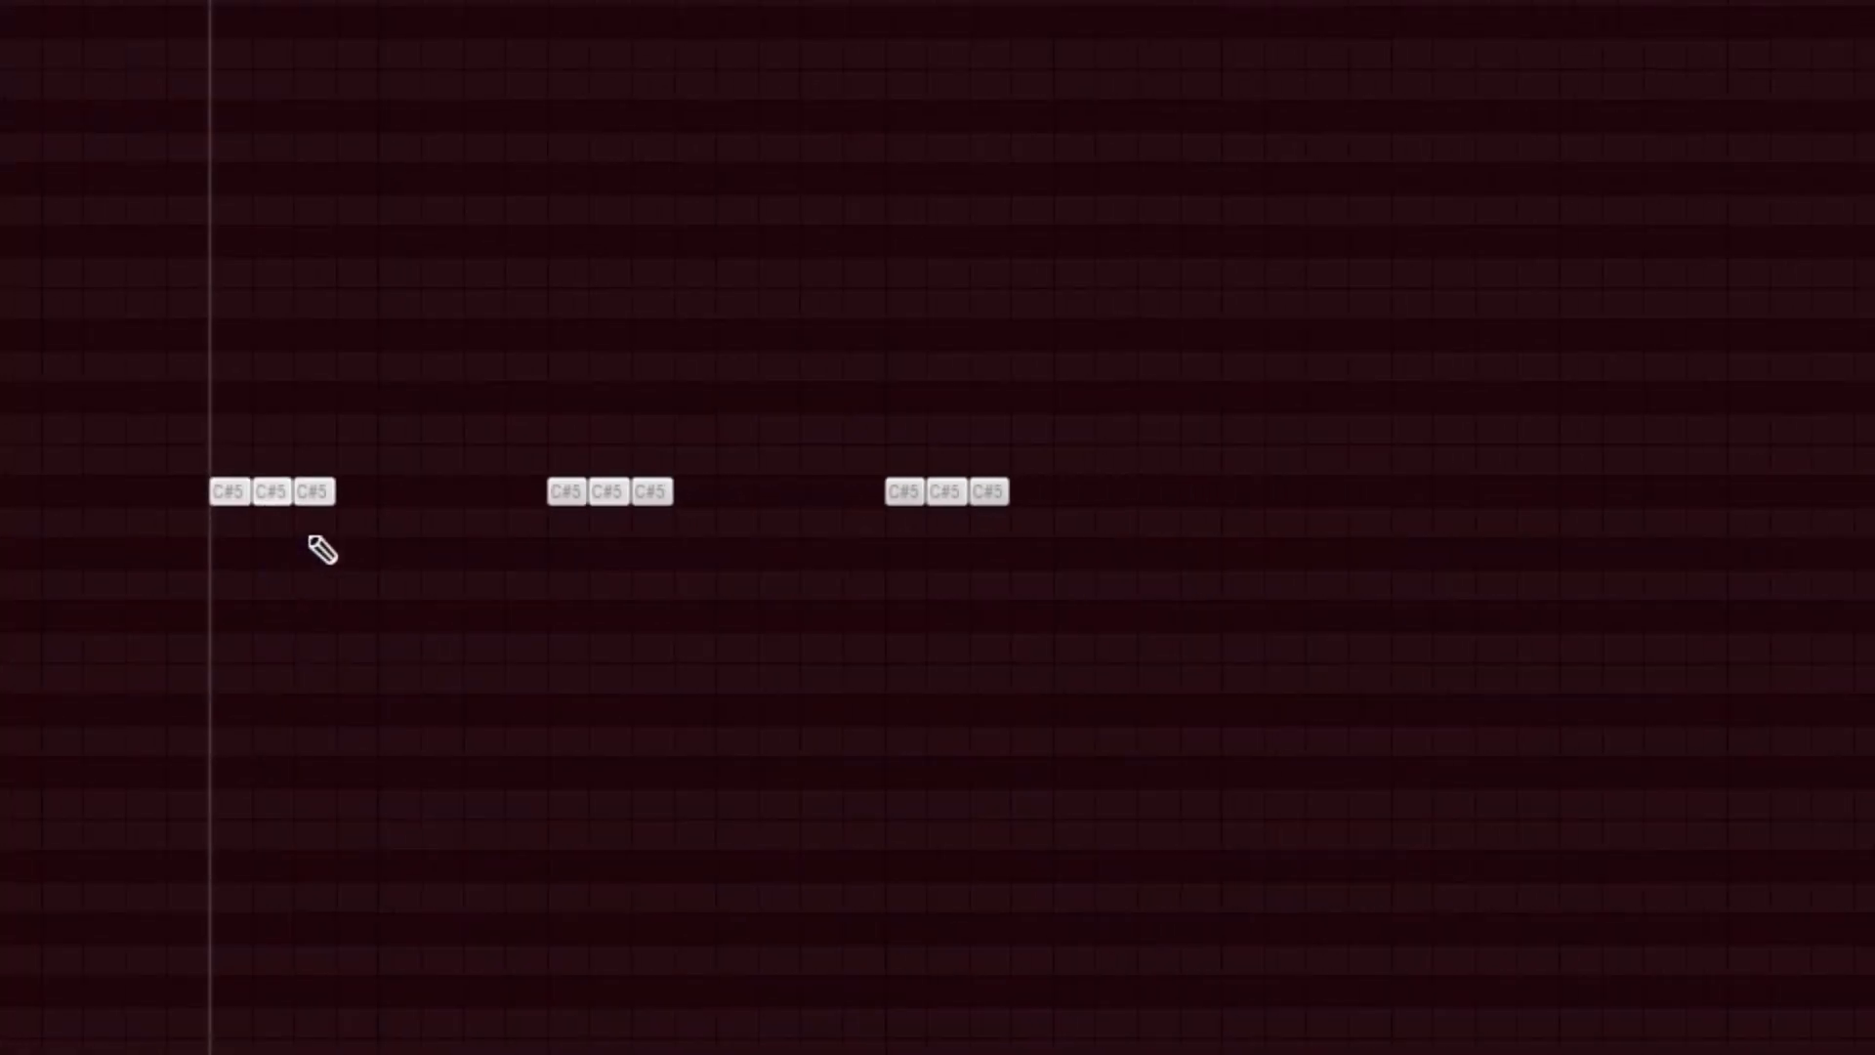
pyautogui.moveTo(646, 502); pyautogui.dragTo(539, 517)
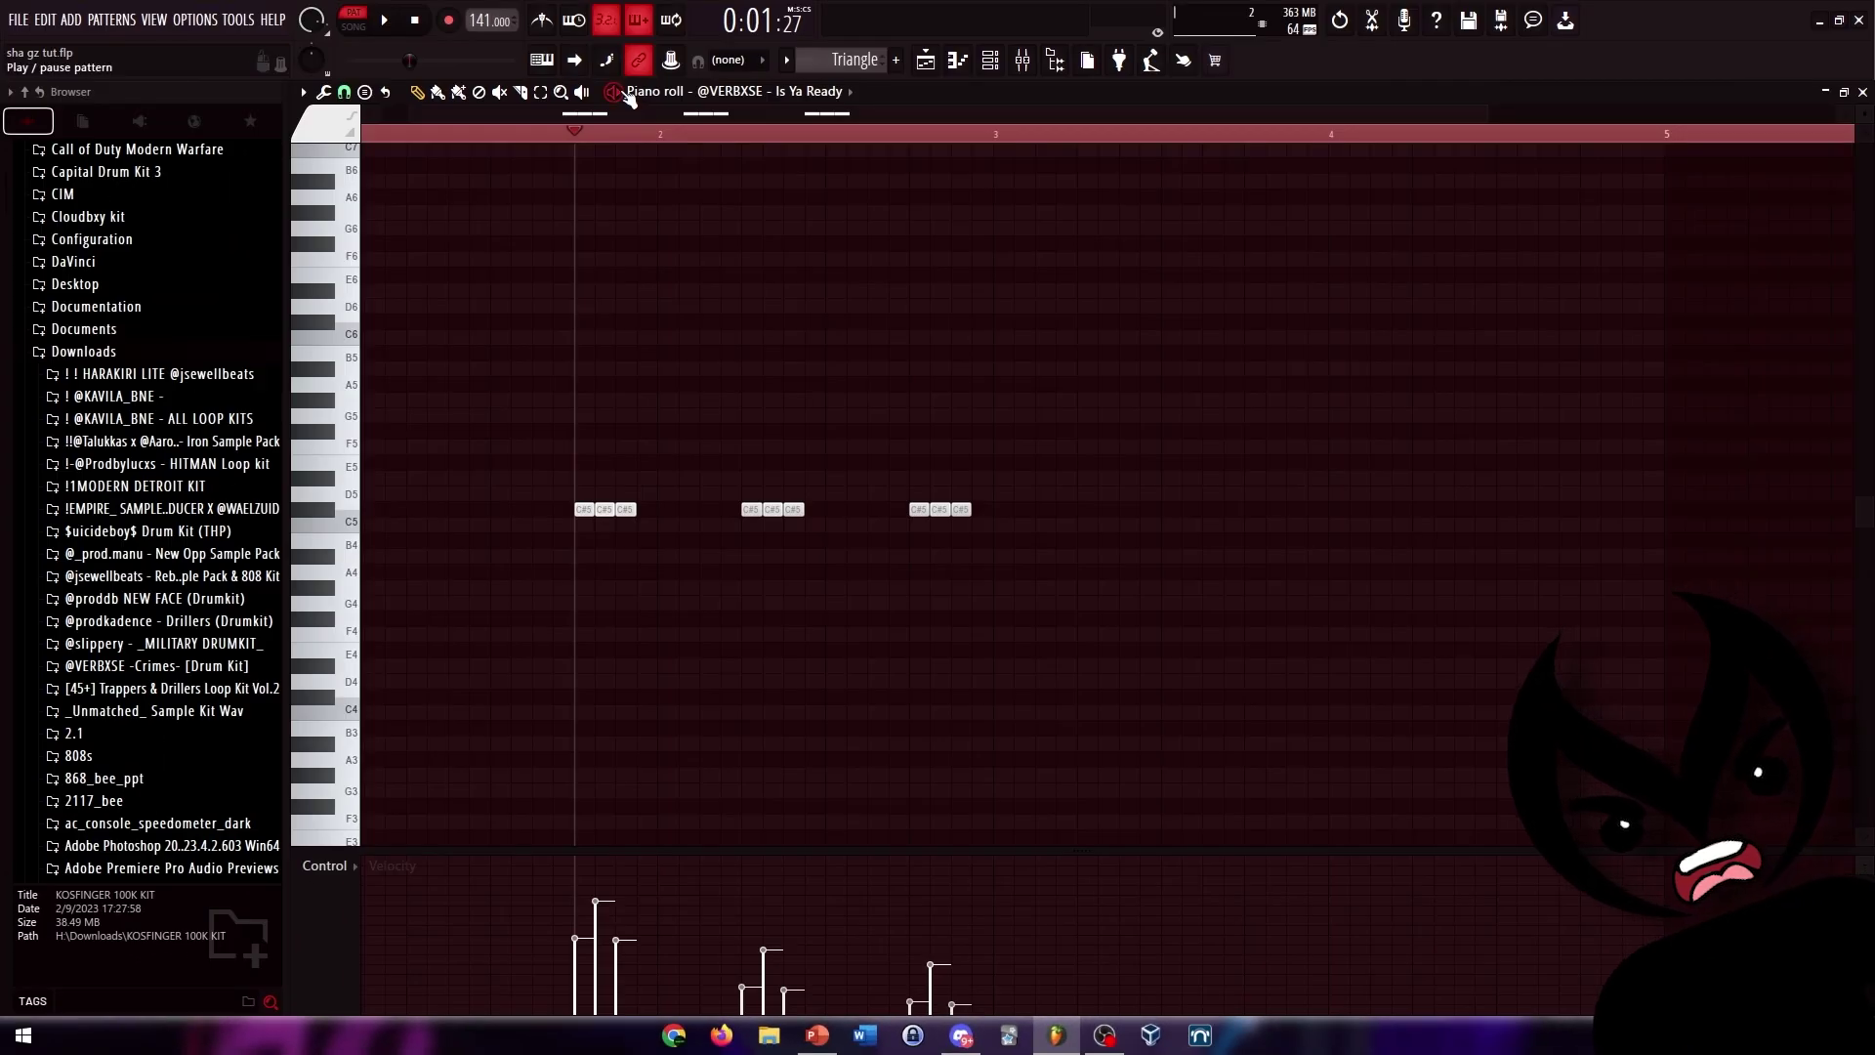
pyautogui.click(617, 93)
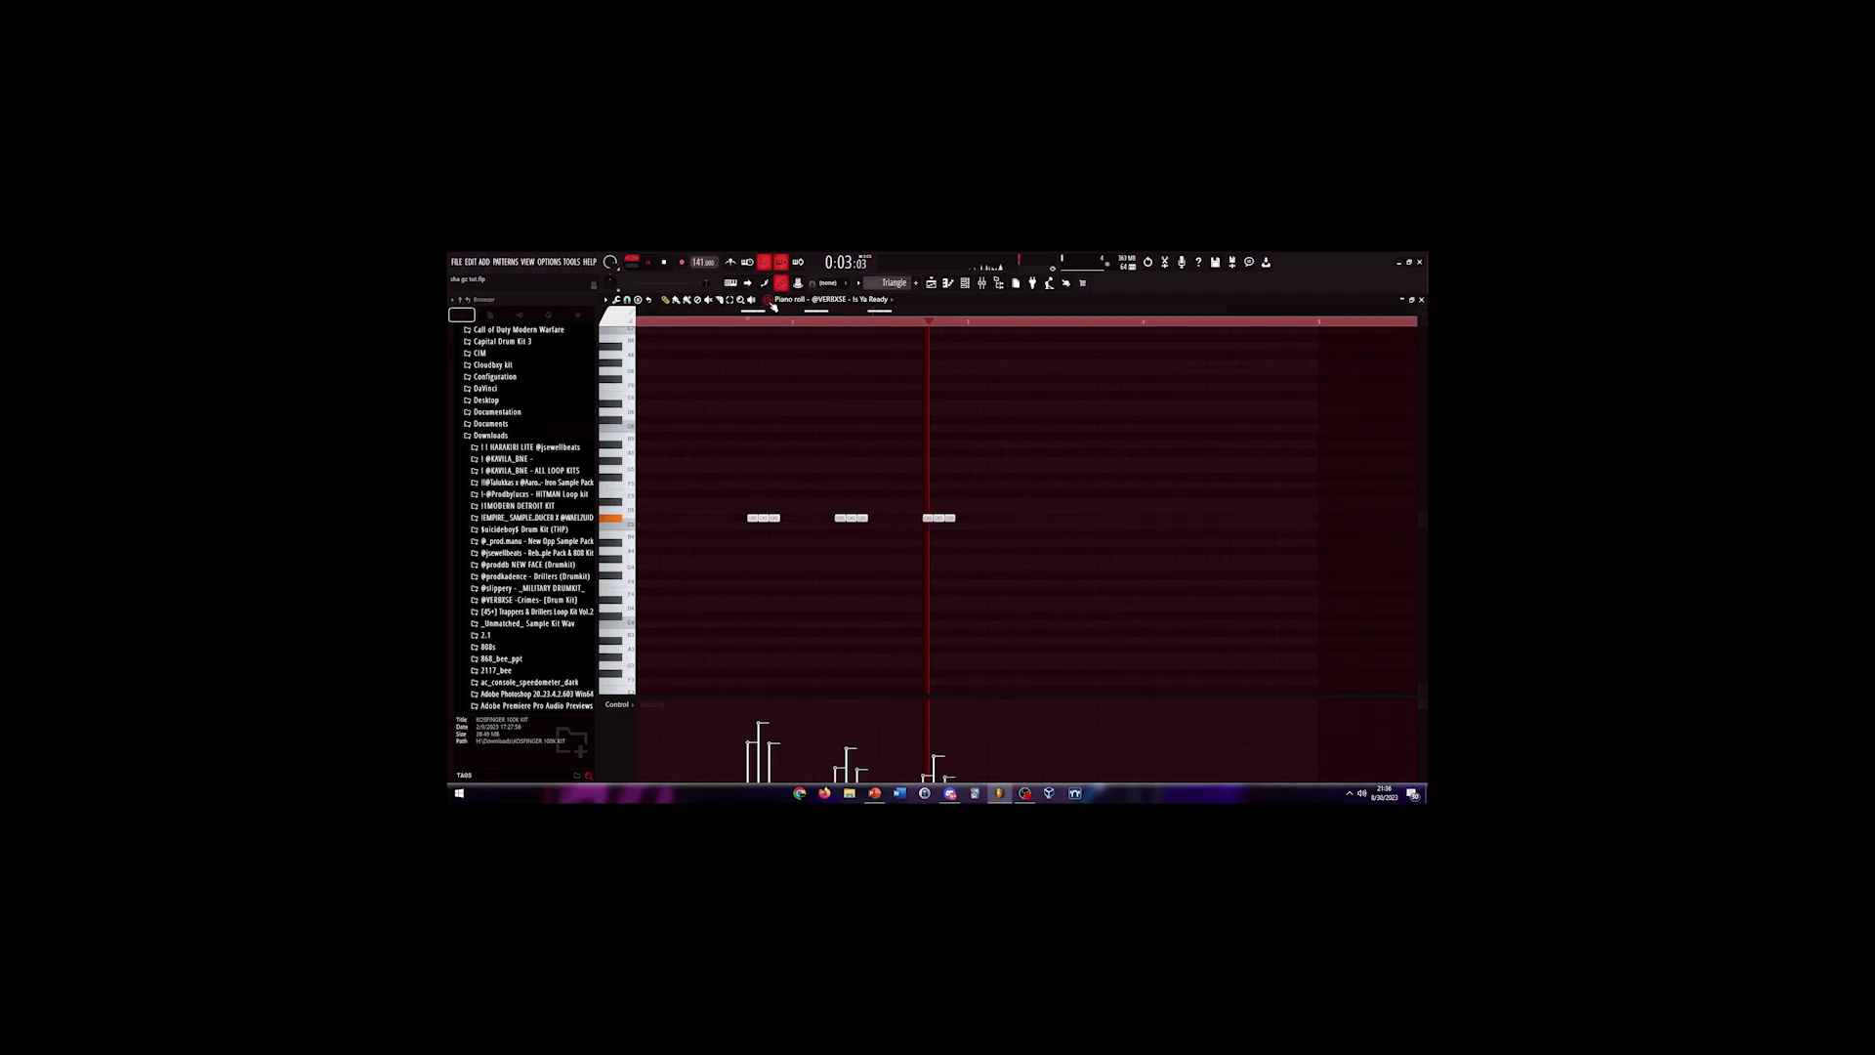
pyautogui.press('space')
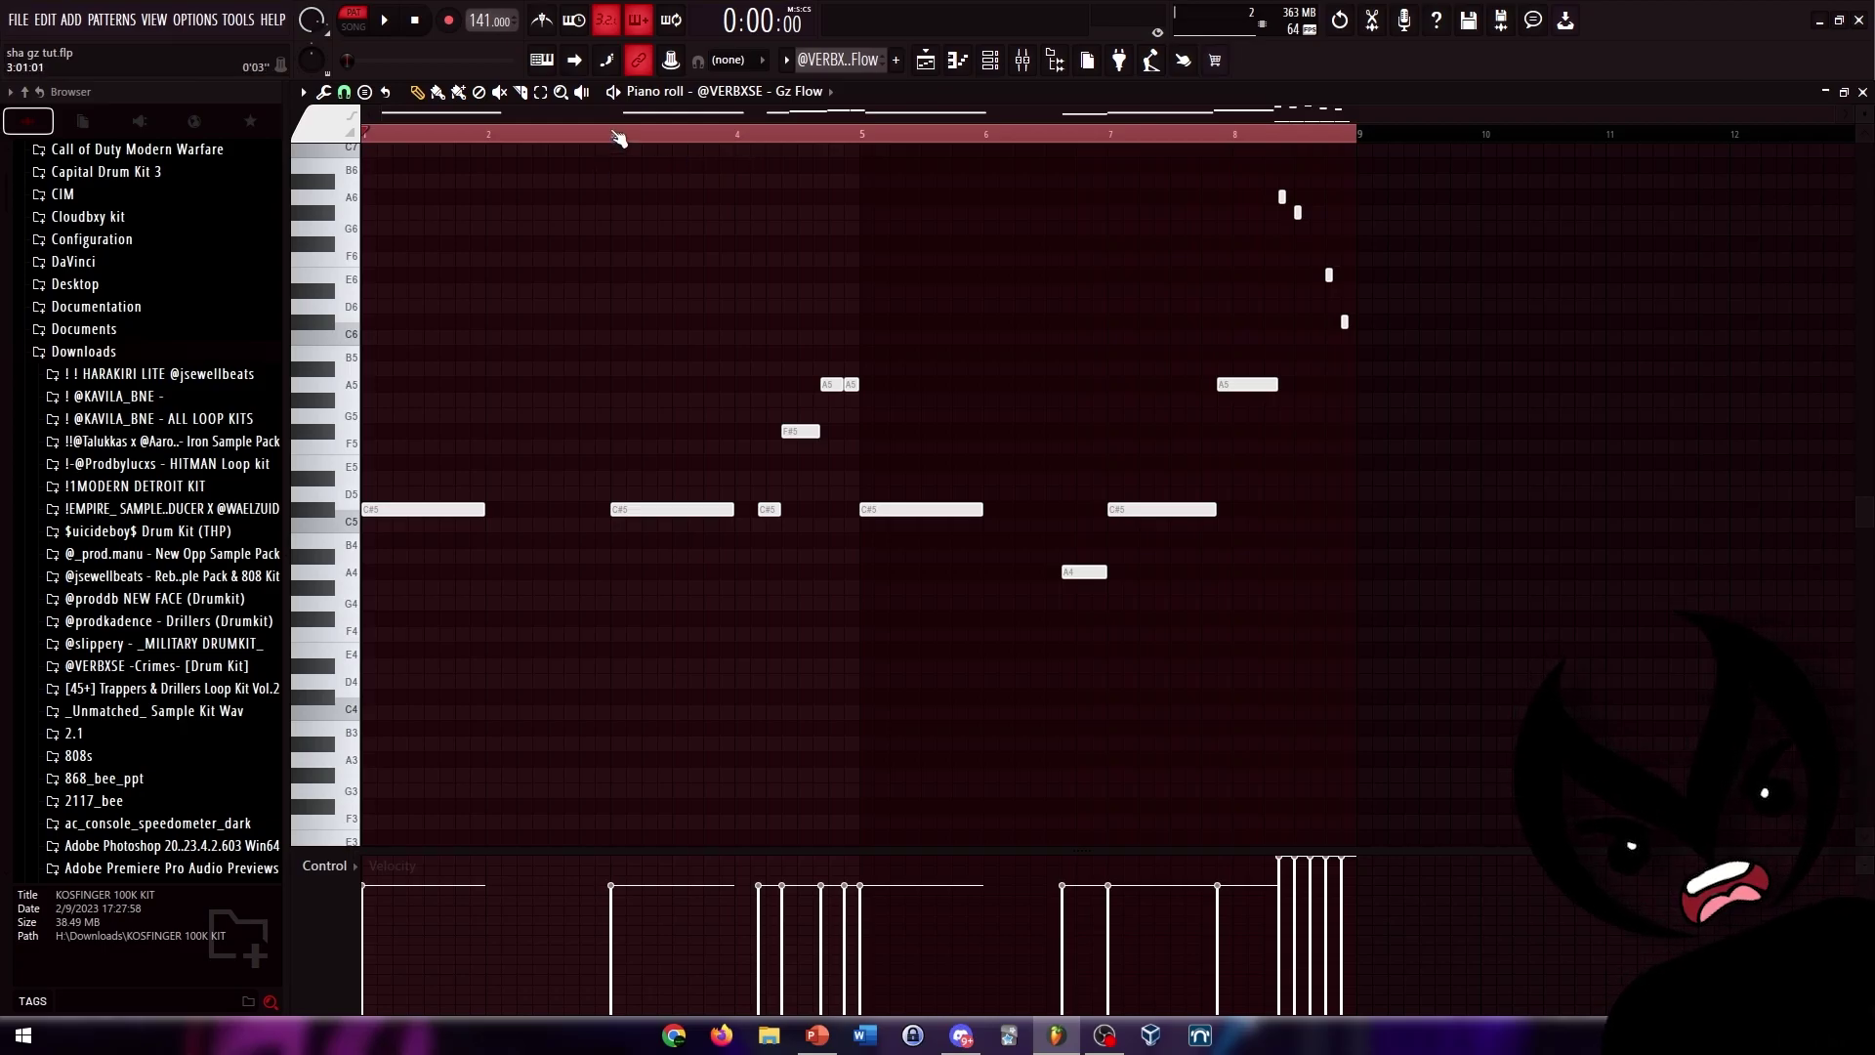
pyautogui.click(615, 93)
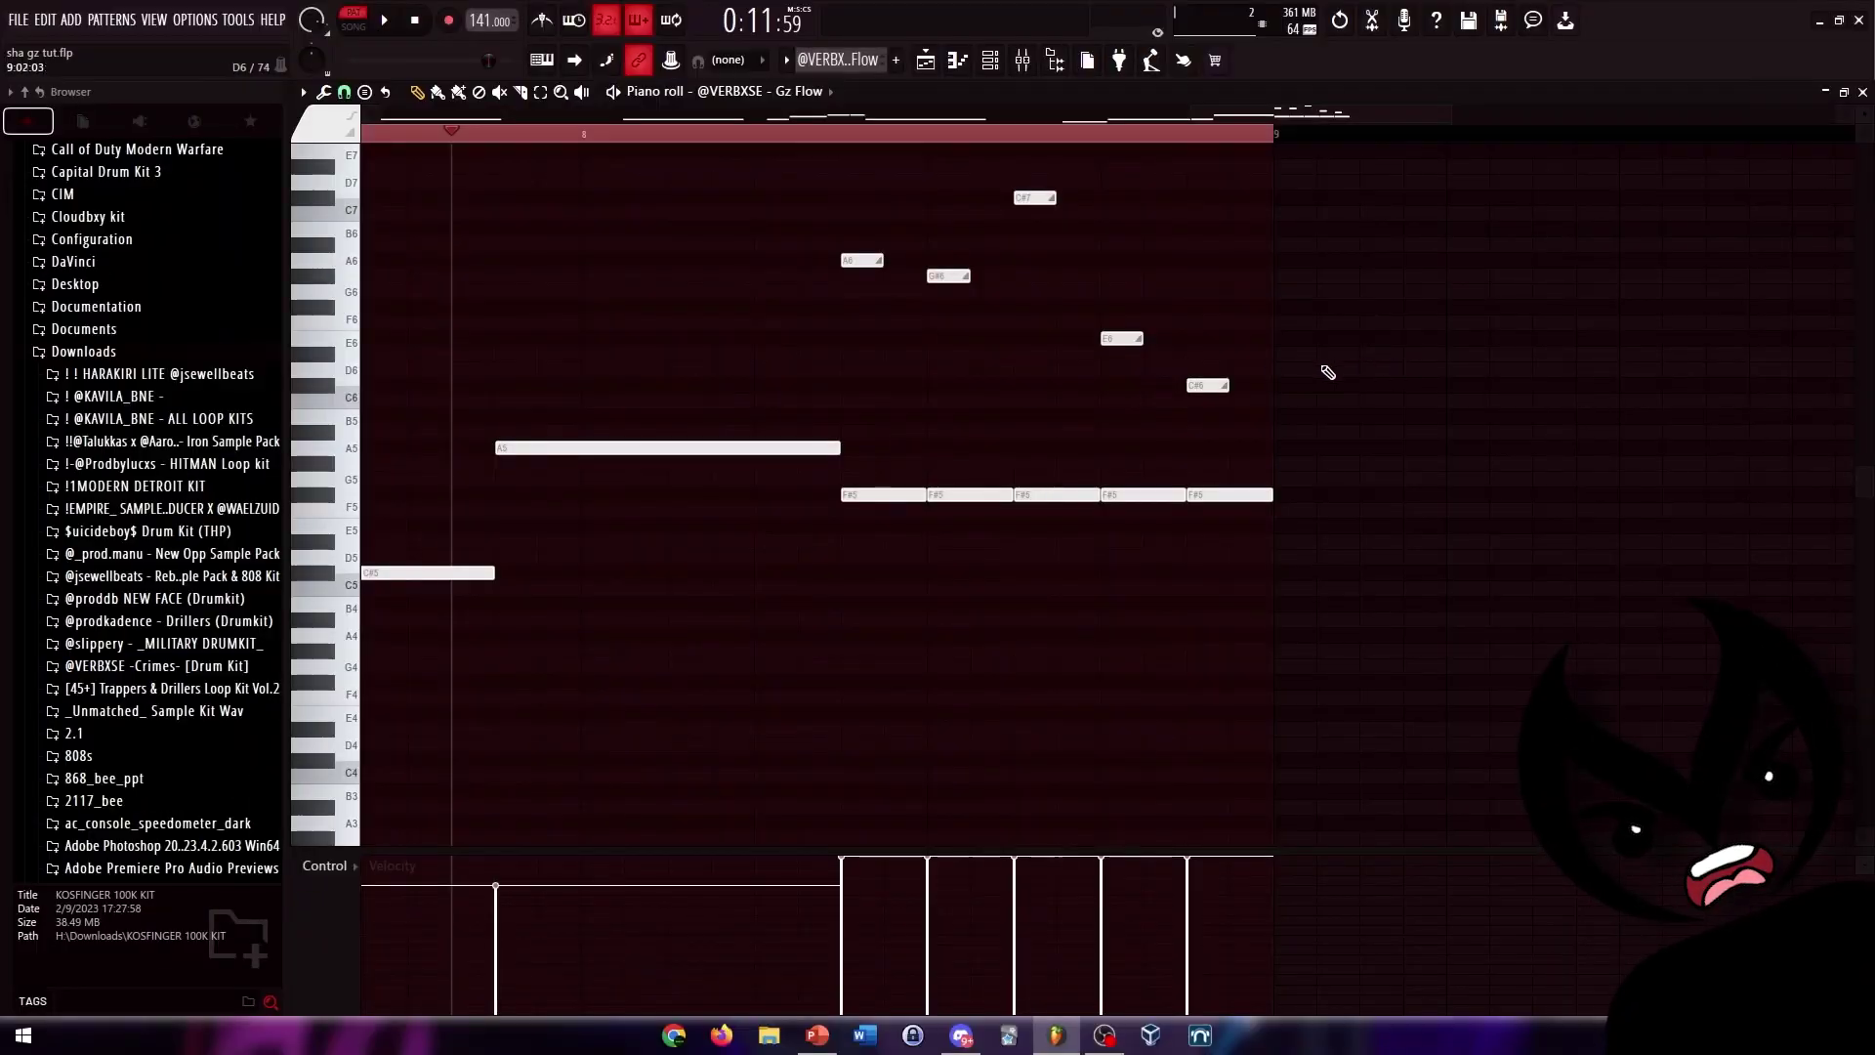
# - Move the five repeated F#5 notes at the end of bar 8 down to G#4
pyautogui.scroll(3, 1123, 395)
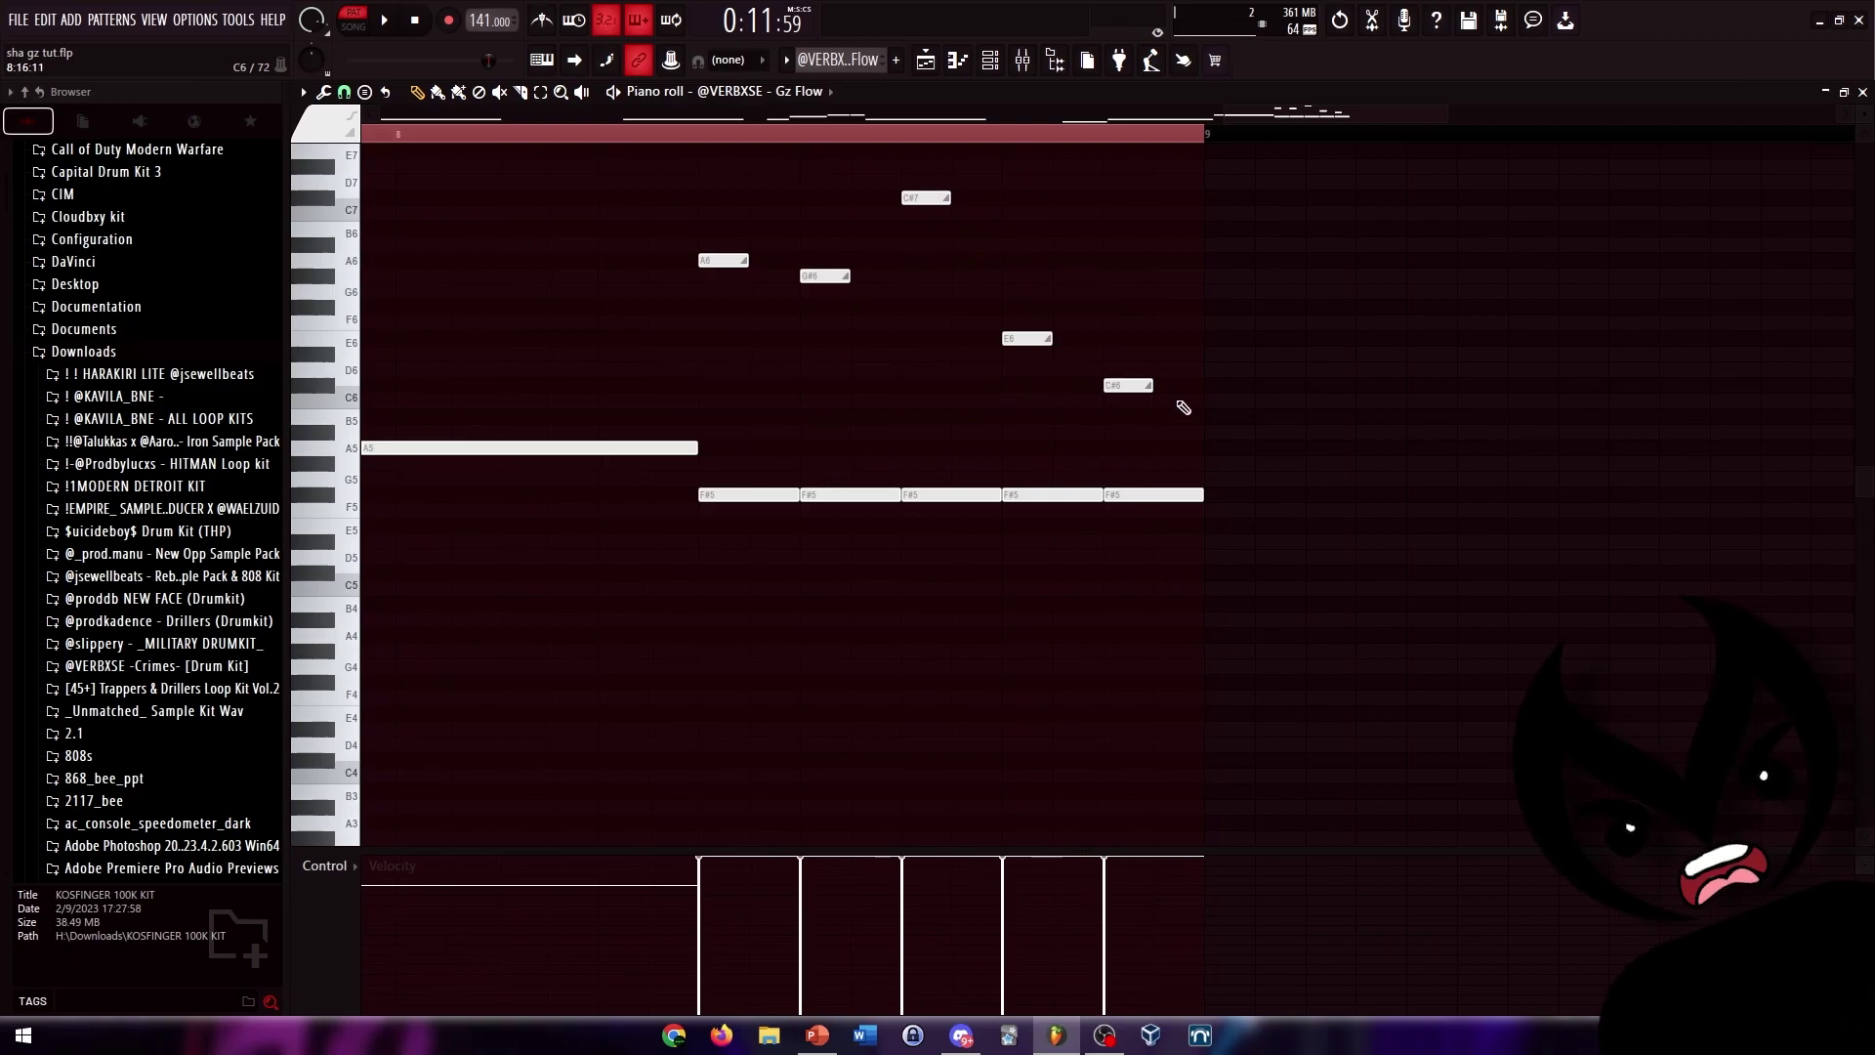
pyautogui.moveTo(1286, 544); pyautogui.dragTo(678, 489)
pyautogui.scroll(-4, 816, 505)
pyautogui.moveTo(748, 359); pyautogui.dragTo(753, 519)
pyautogui.scroll(3, 753, 518)
# - Place the playback position at the first slide note in bar 8 and examine the five slide notes against the G#4 notes
pyautogui.click(725, 139)
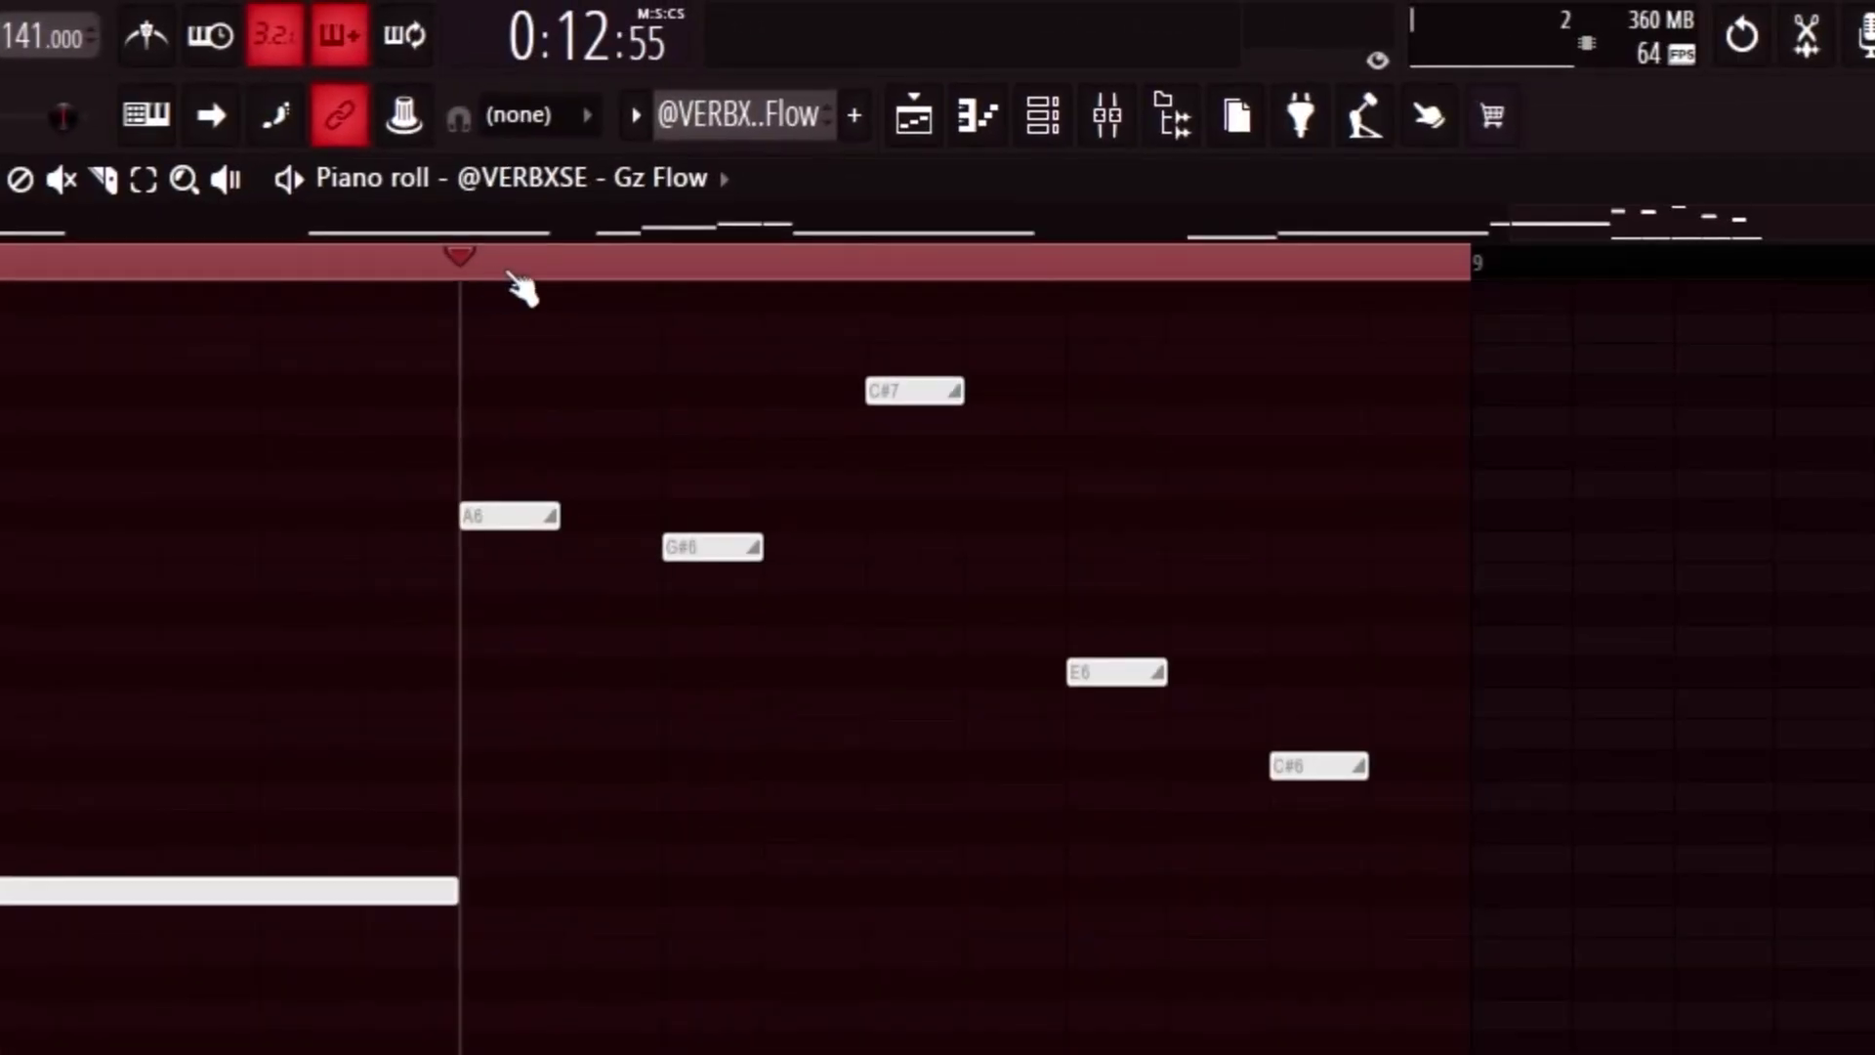
pyautogui.moveTo(517, 283); pyautogui.dragTo(1372, 342)
pyautogui.scroll(3, 650, 482)
pyautogui.moveTo(1064, 283); pyautogui.dragTo(420, 294)
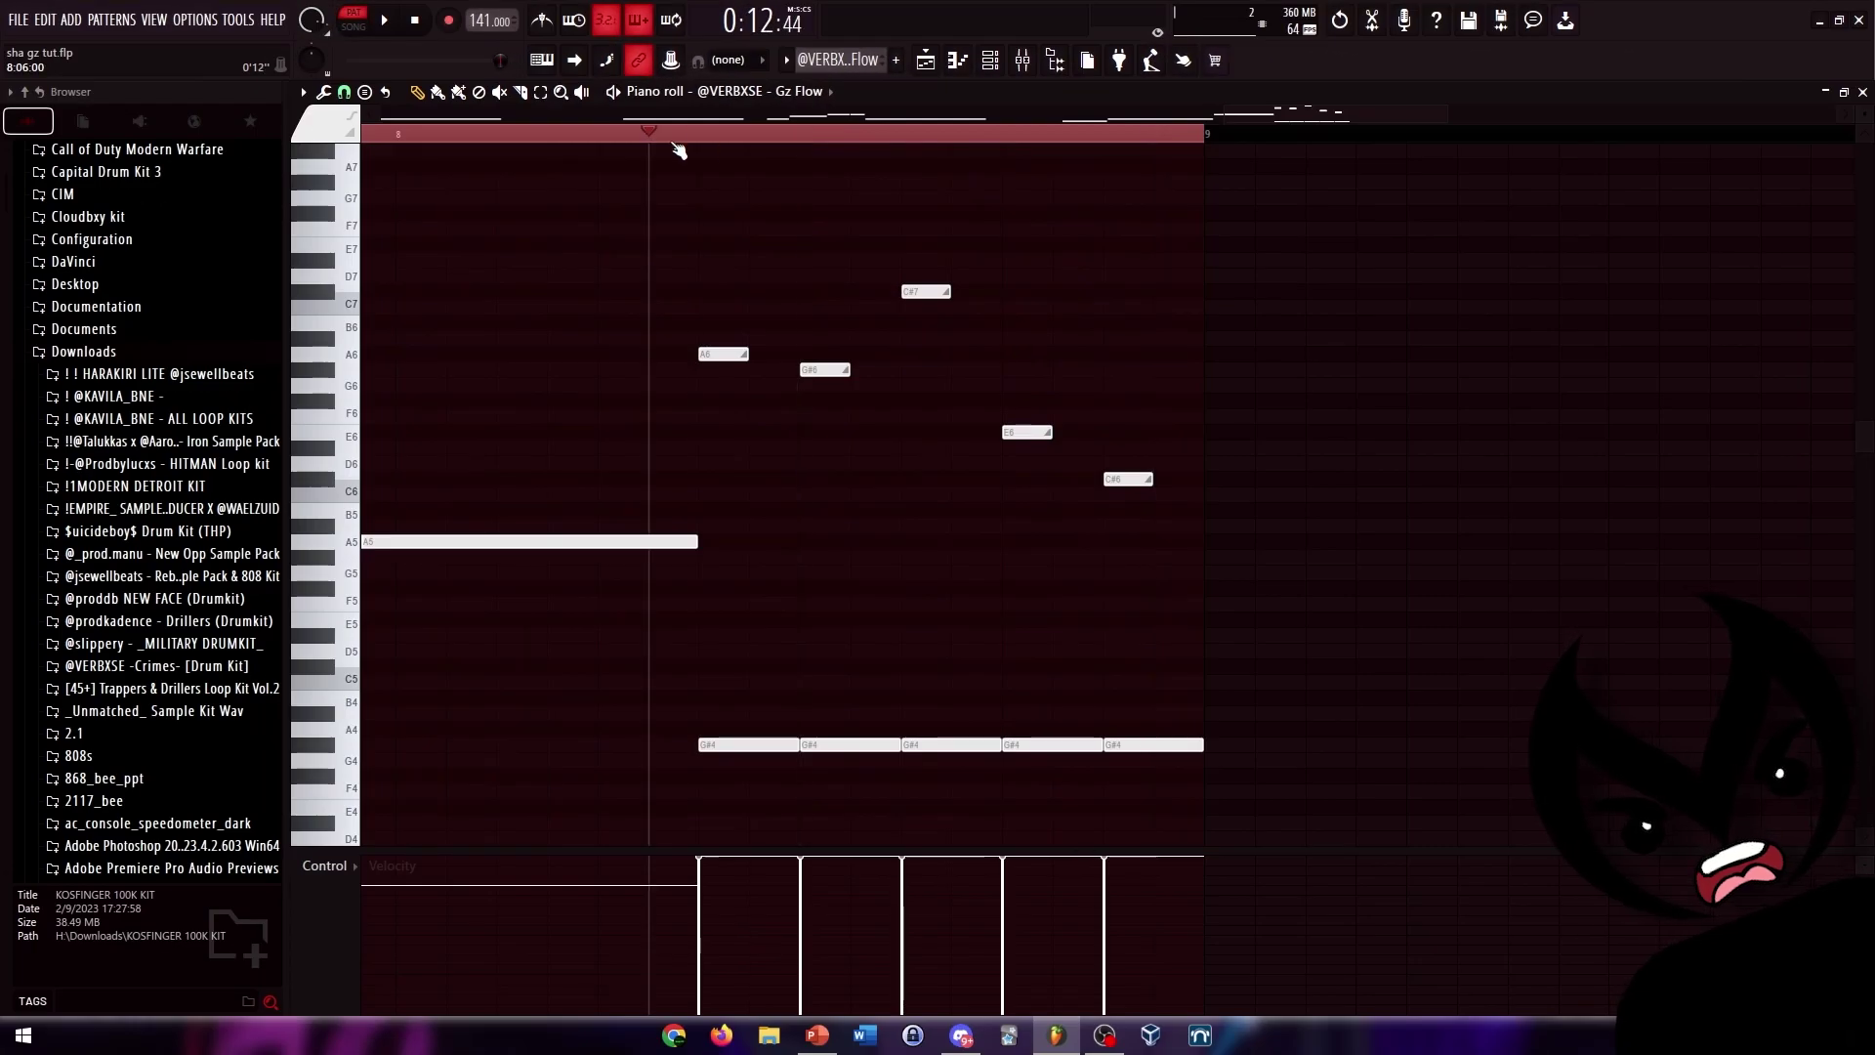
pyautogui.moveTo(679, 152); pyautogui.dragTo(724, 150)
pyautogui.scroll(2, 1035, 369)
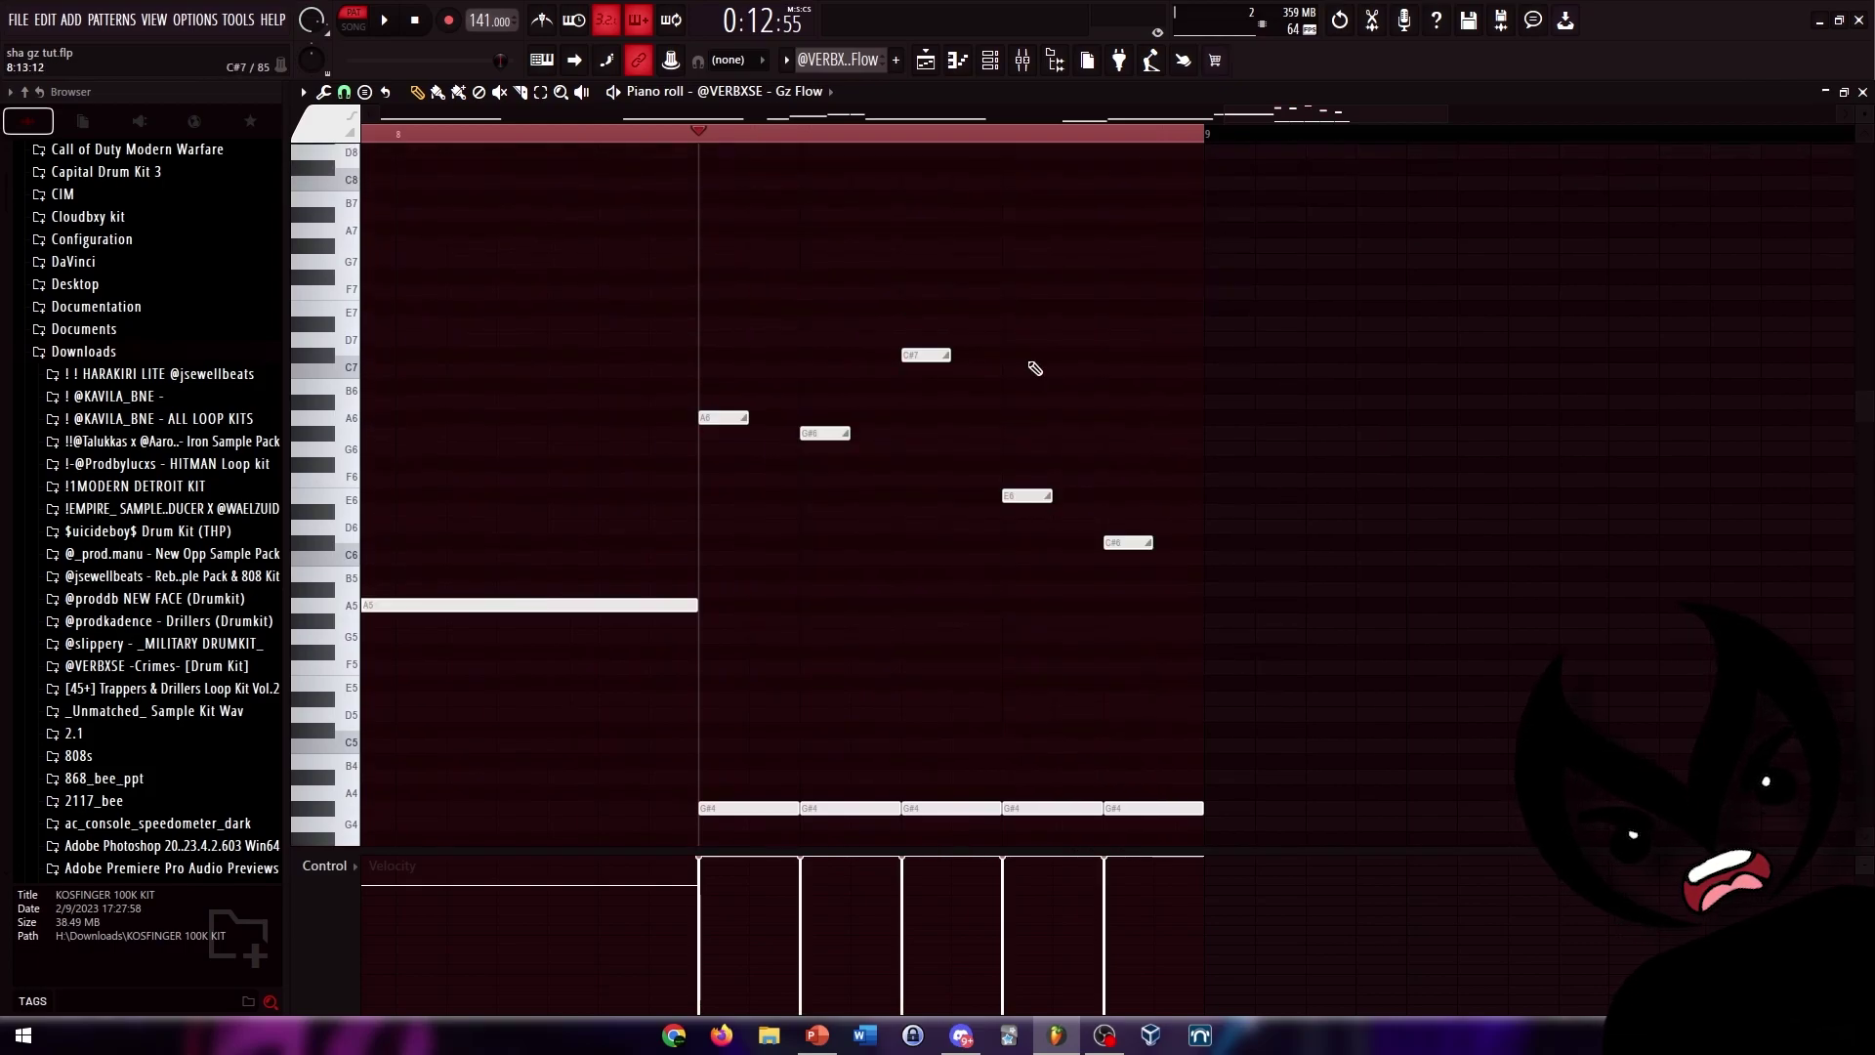
pyautogui.scroll(-3, 1038, 351)
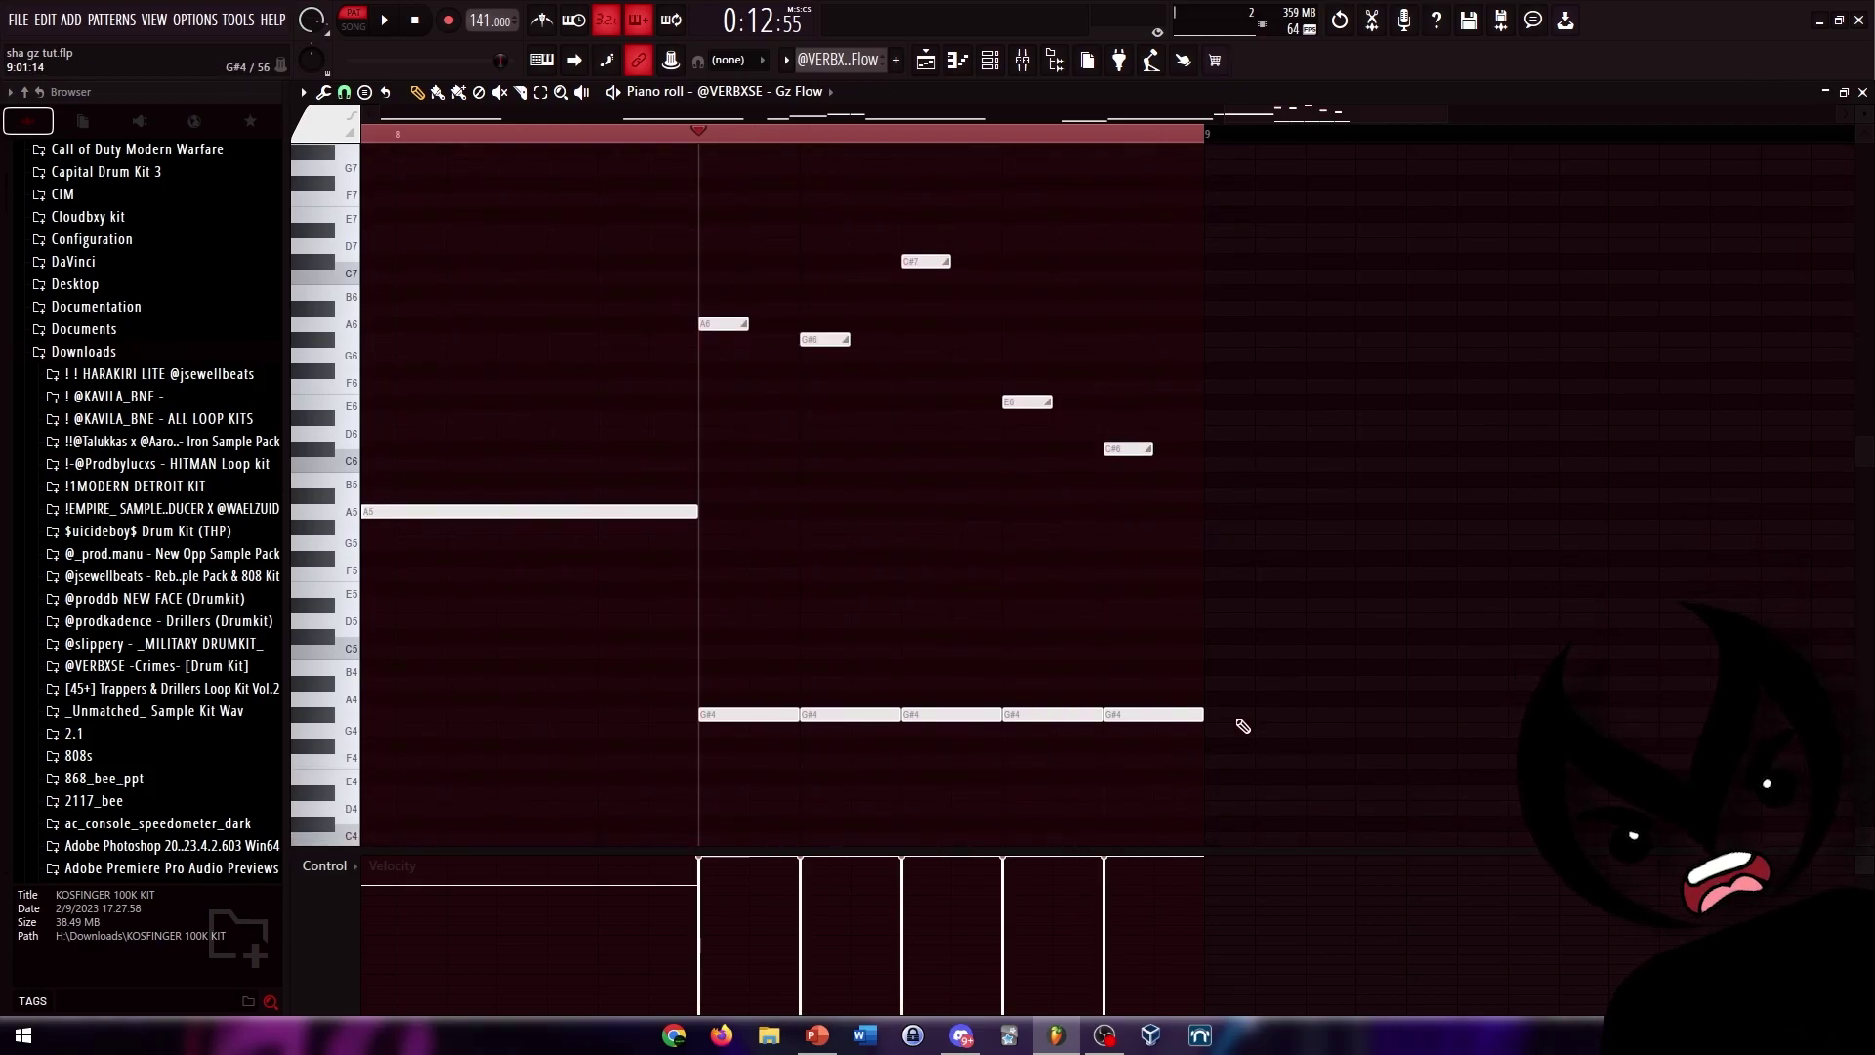
# - Select the five slide notes in bar 8, shorten them to small stubs and play back the passage
pyautogui.moveTo(1203, 457); pyautogui.dragTo(697, 158)
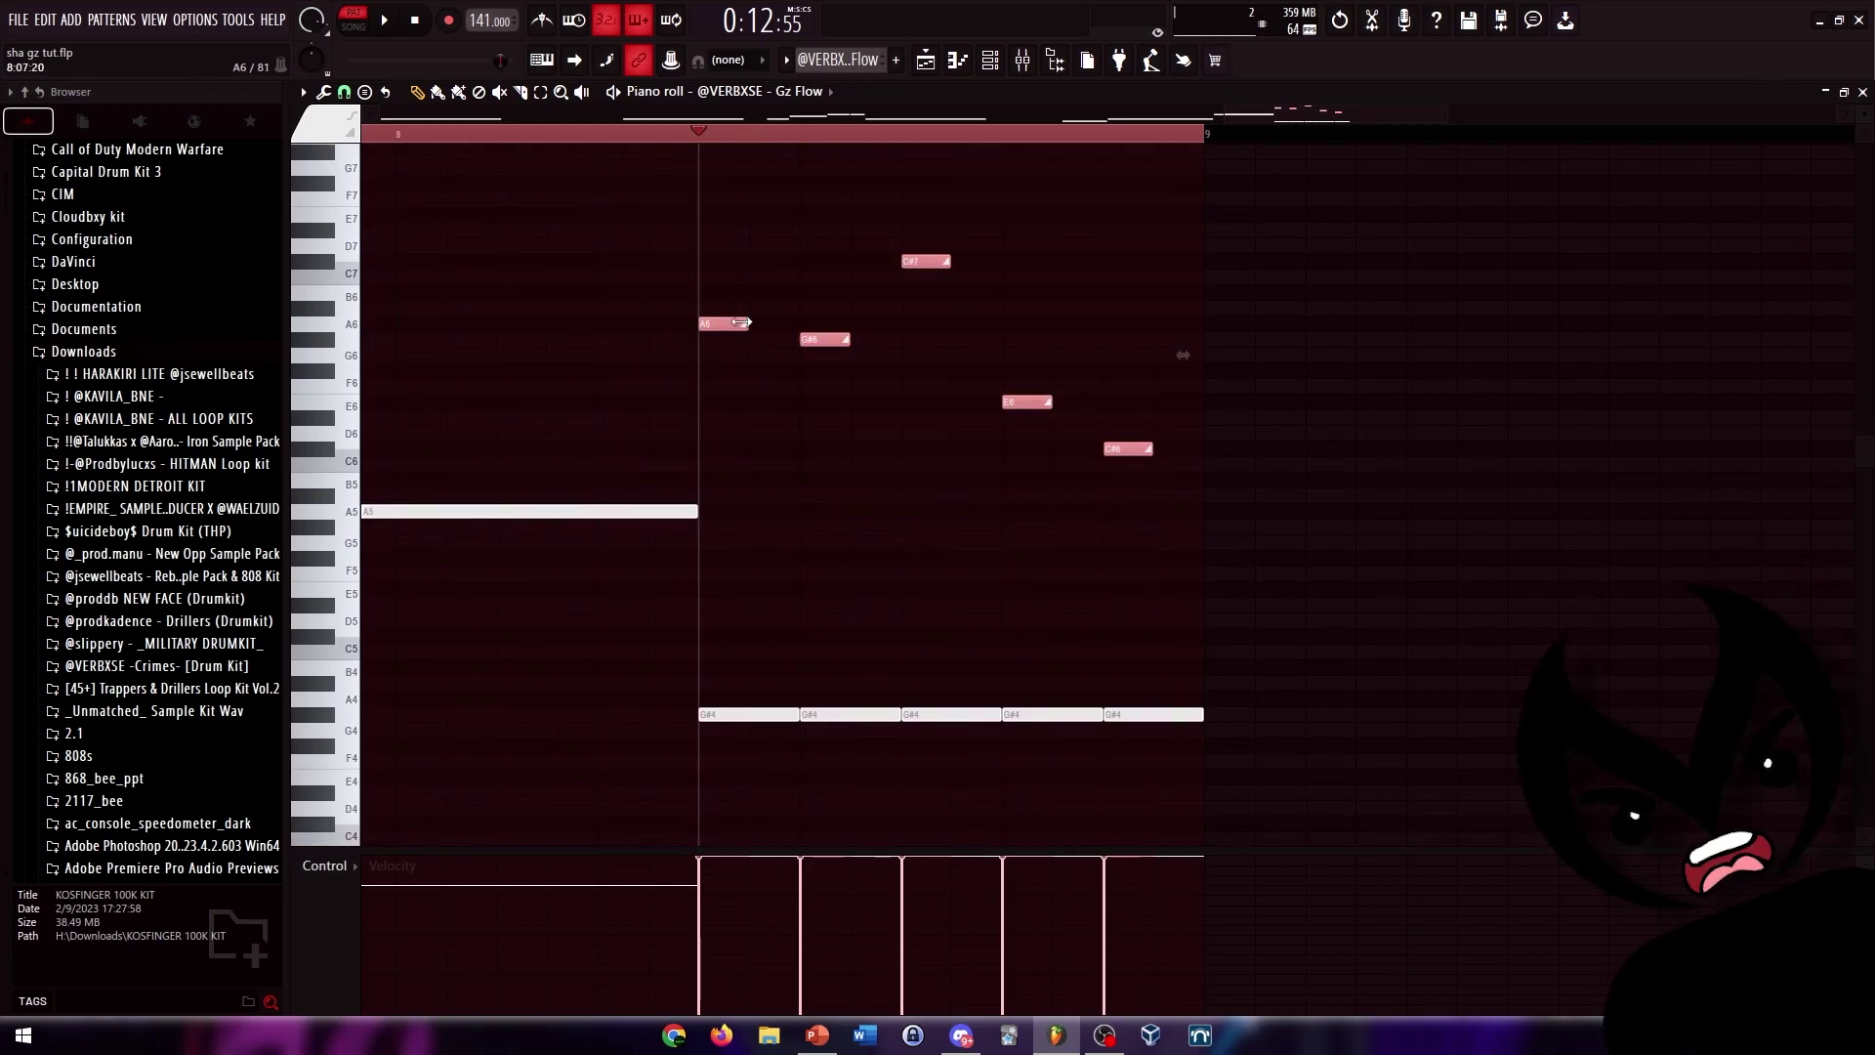
pyautogui.scroll(4, 747, 330)
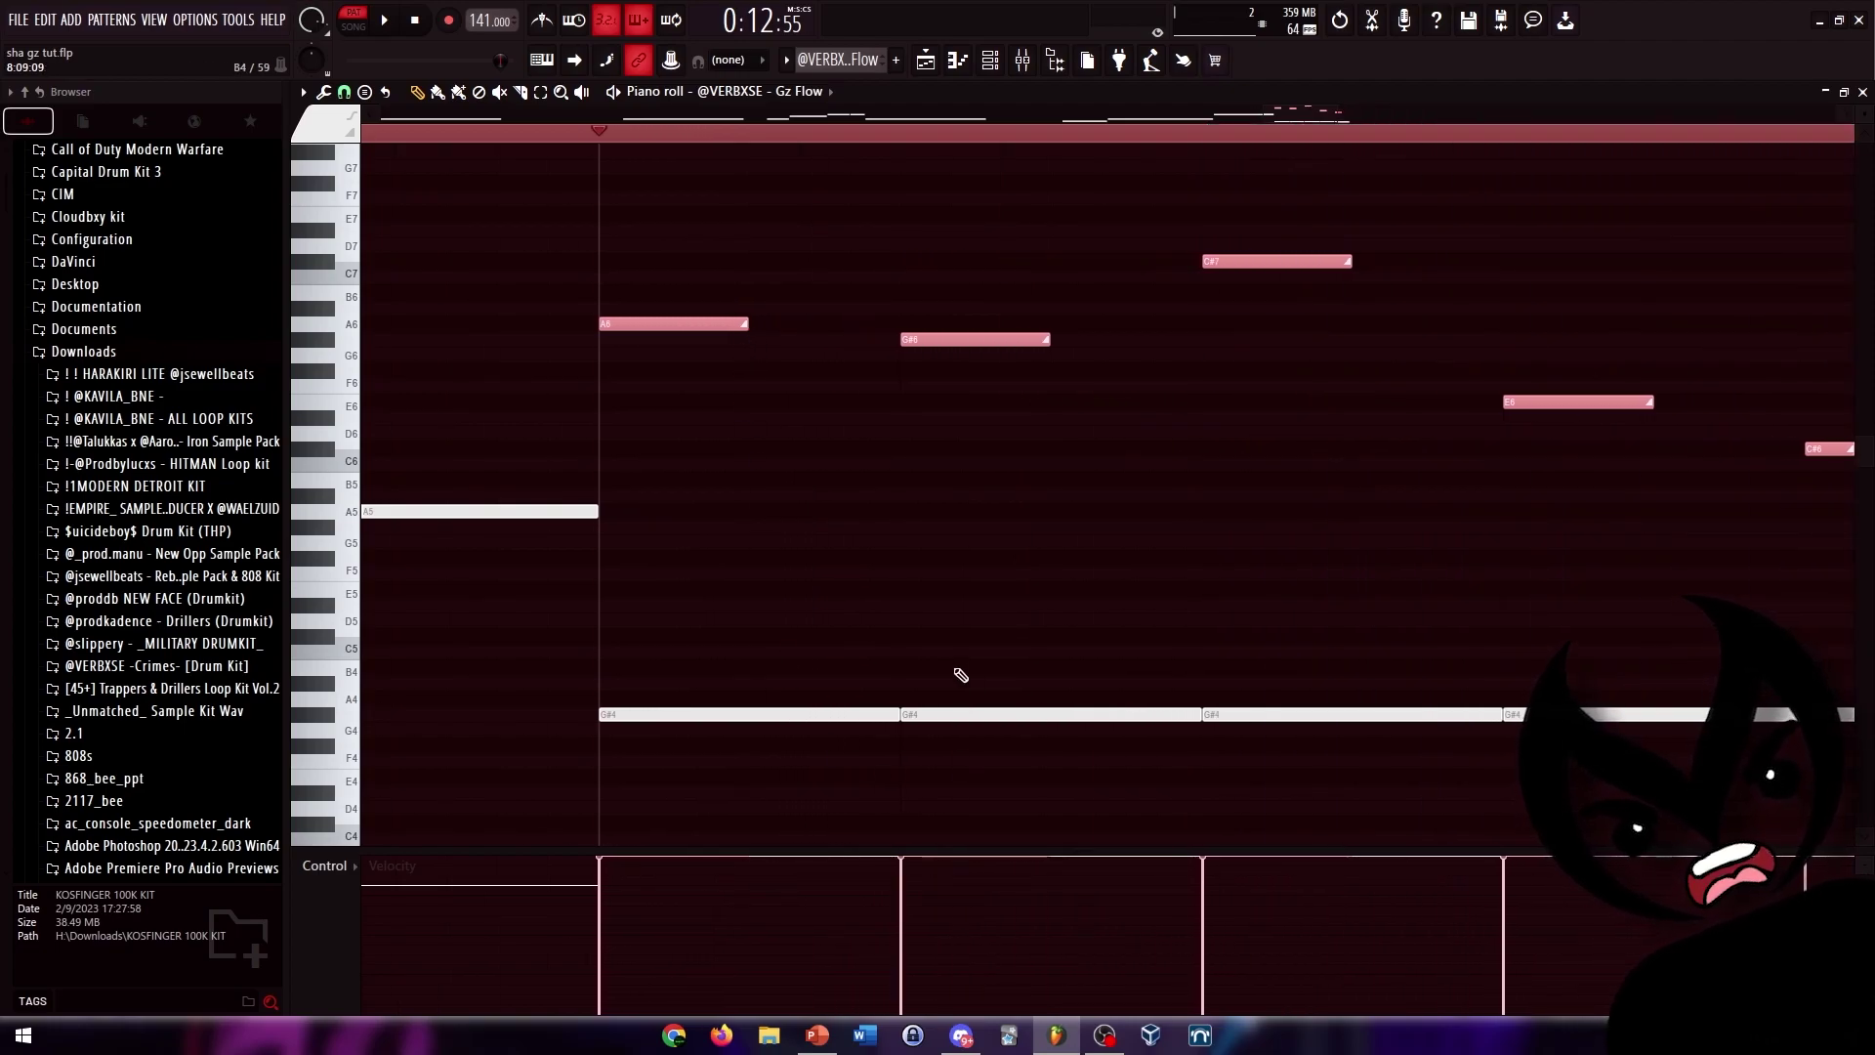
pyautogui.scroll(-2, 972, 686)
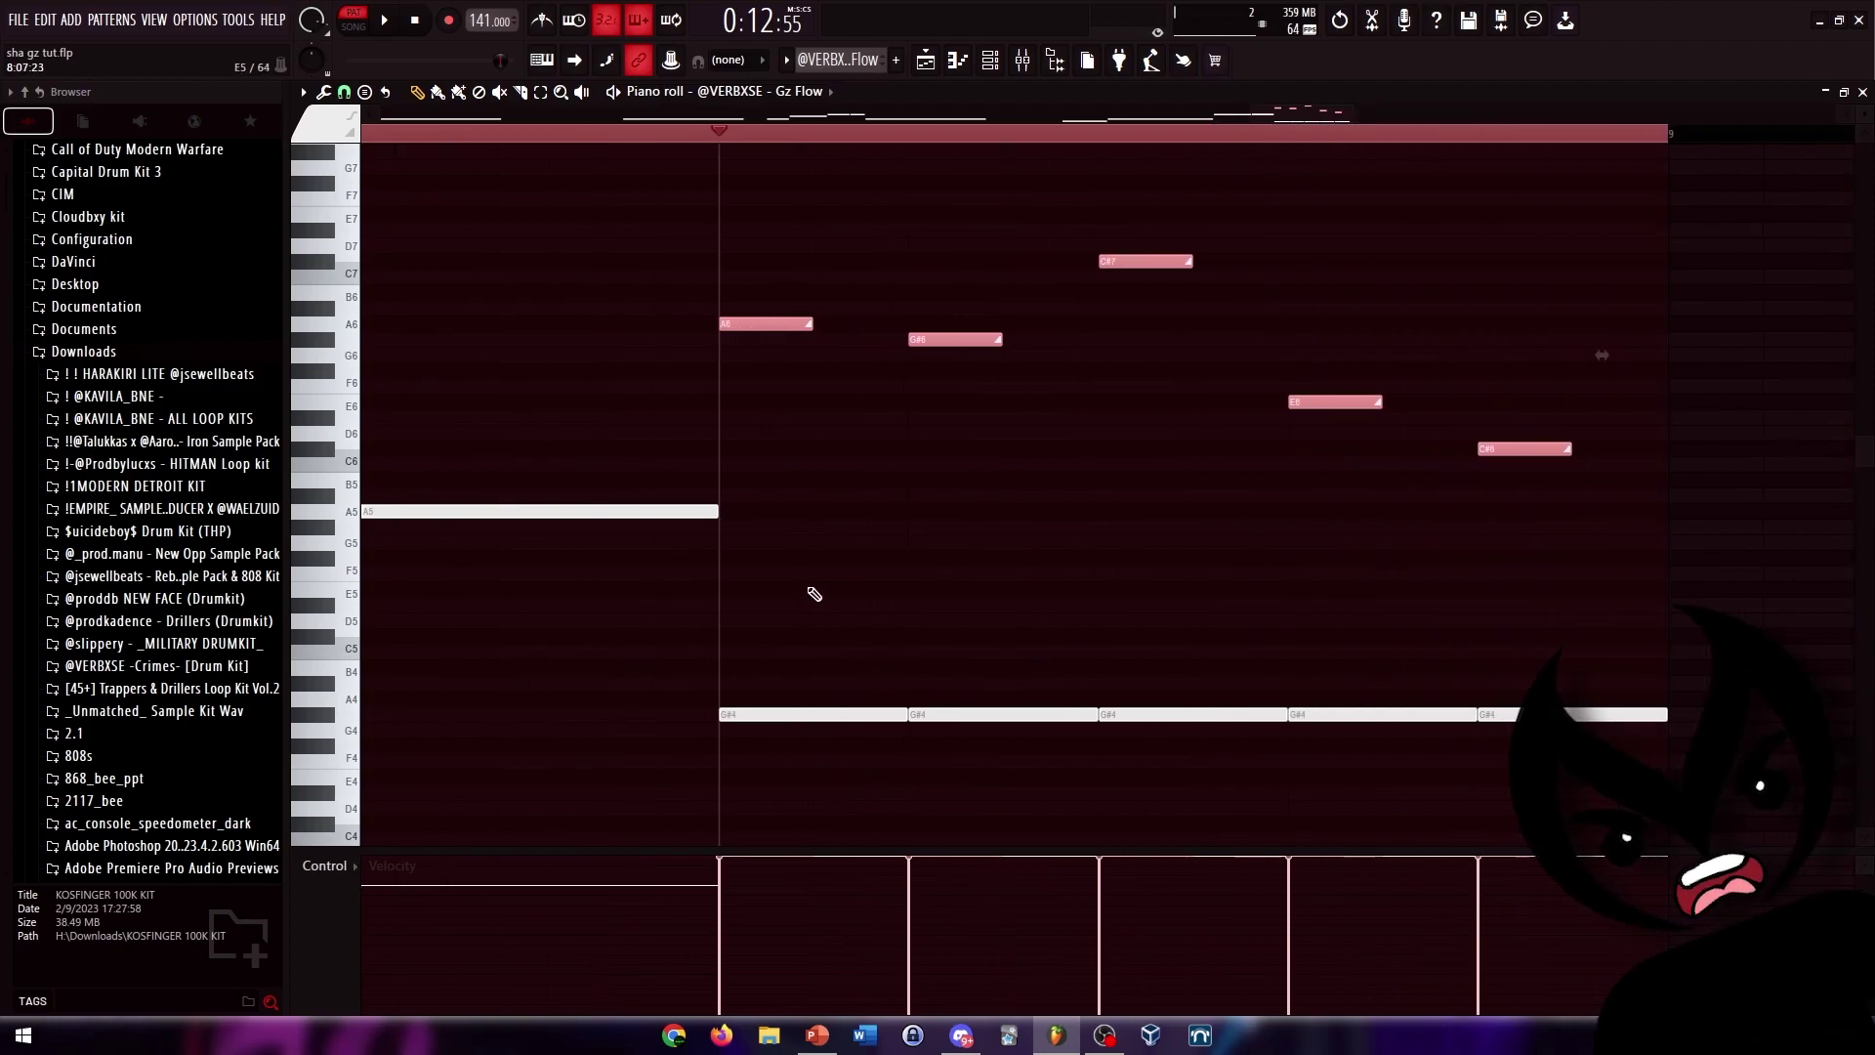
pyautogui.scroll(-4, 728, 674)
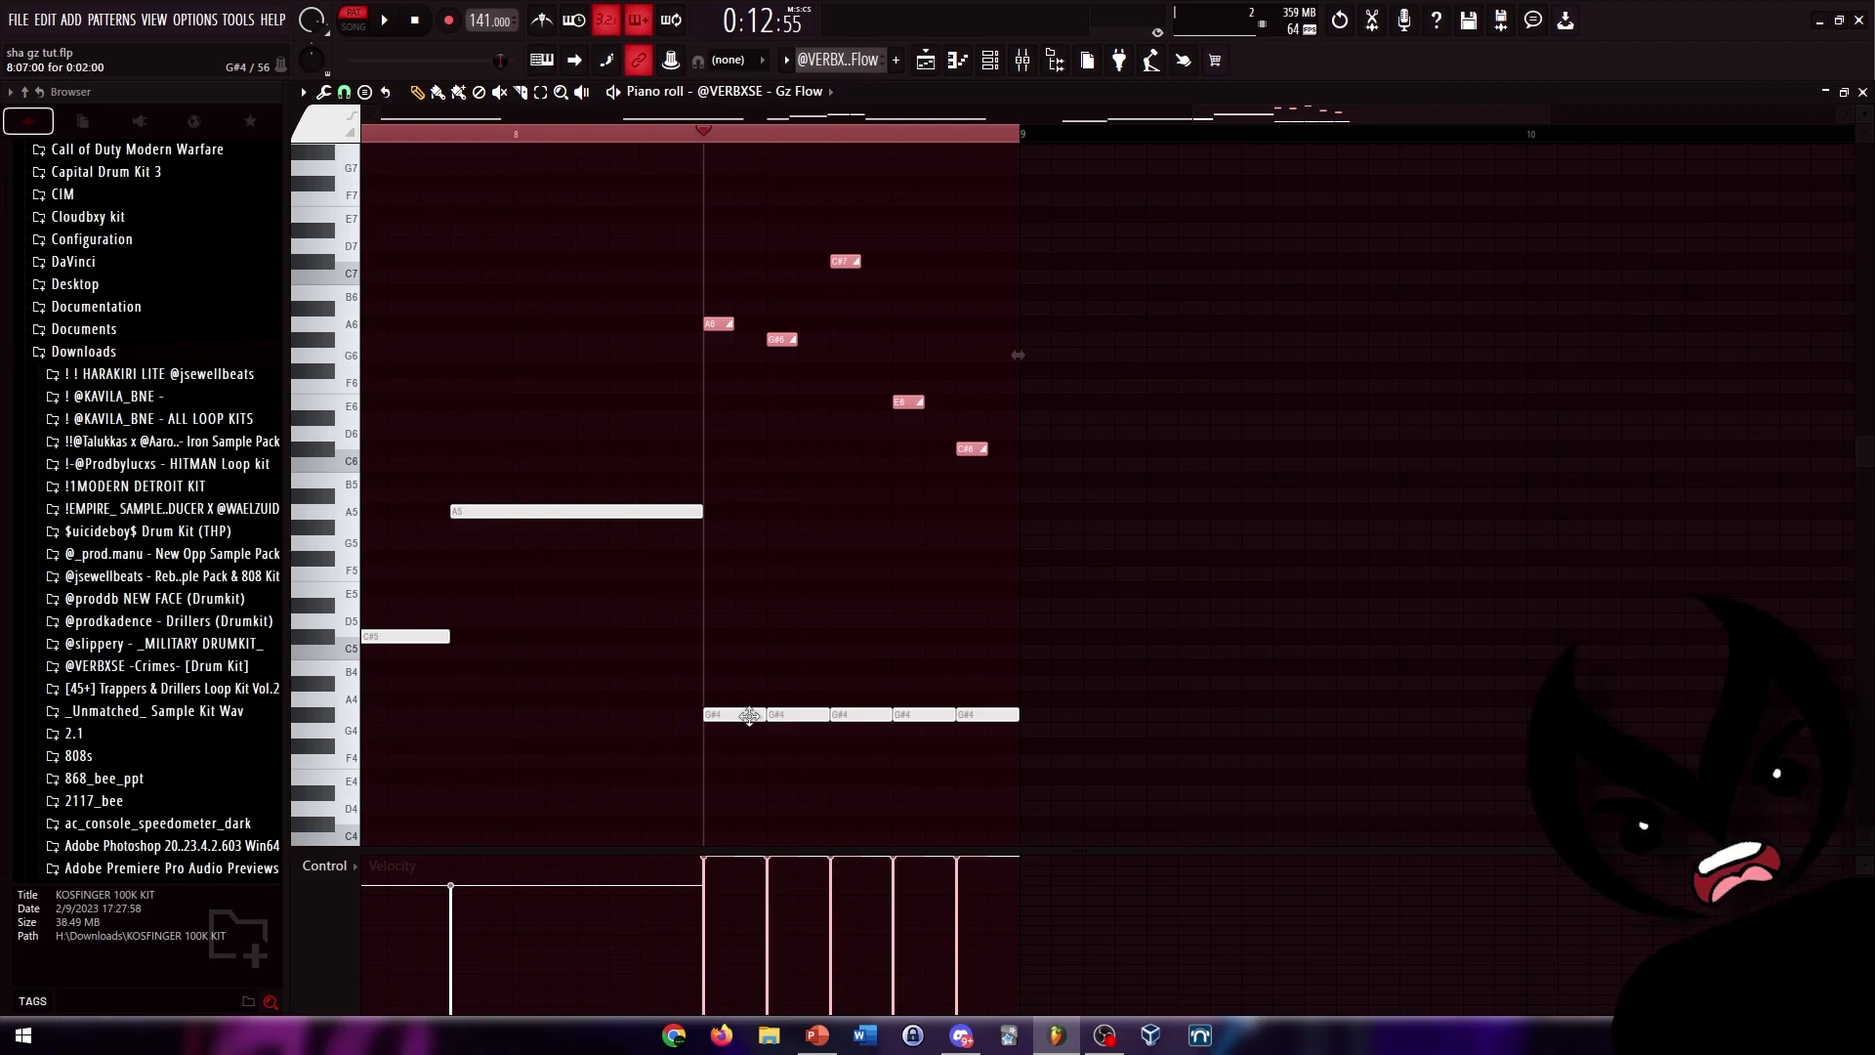
pyautogui.scroll(4, 733, 335)
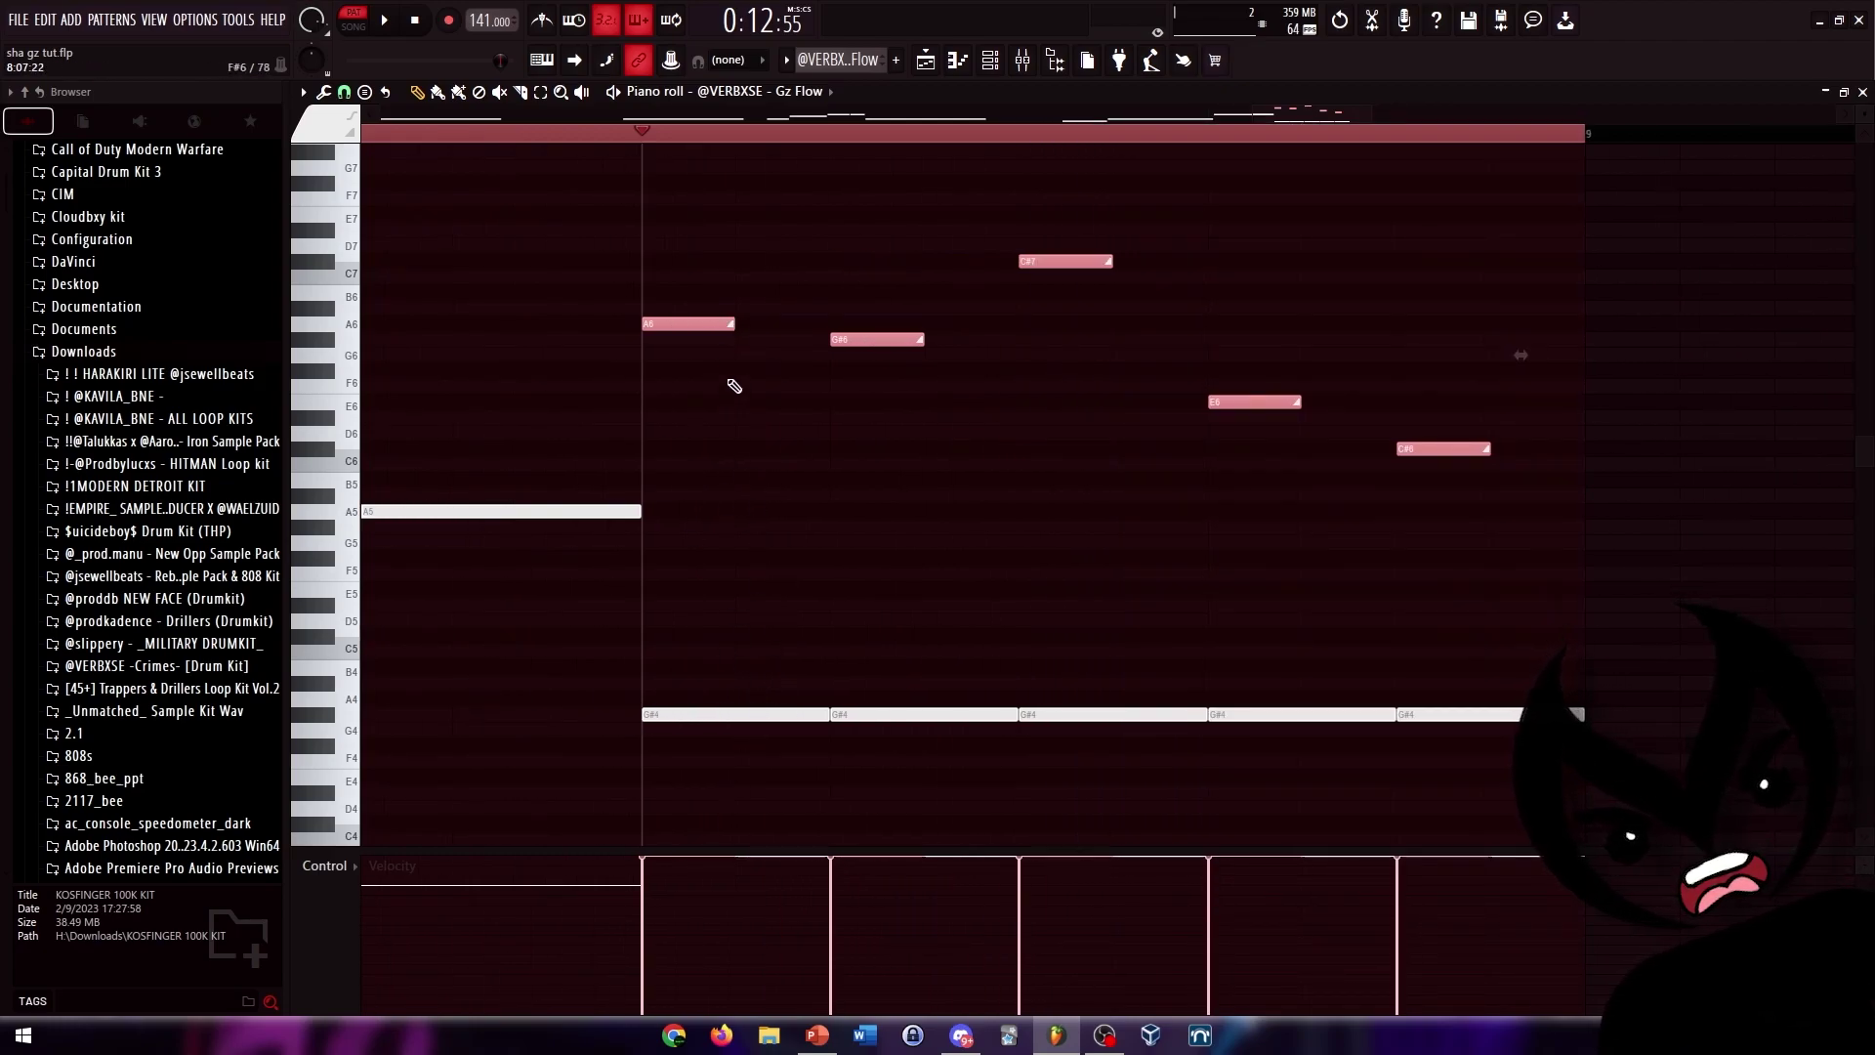
pyautogui.moveTo(734, 323); pyautogui.dragTo(654, 329)
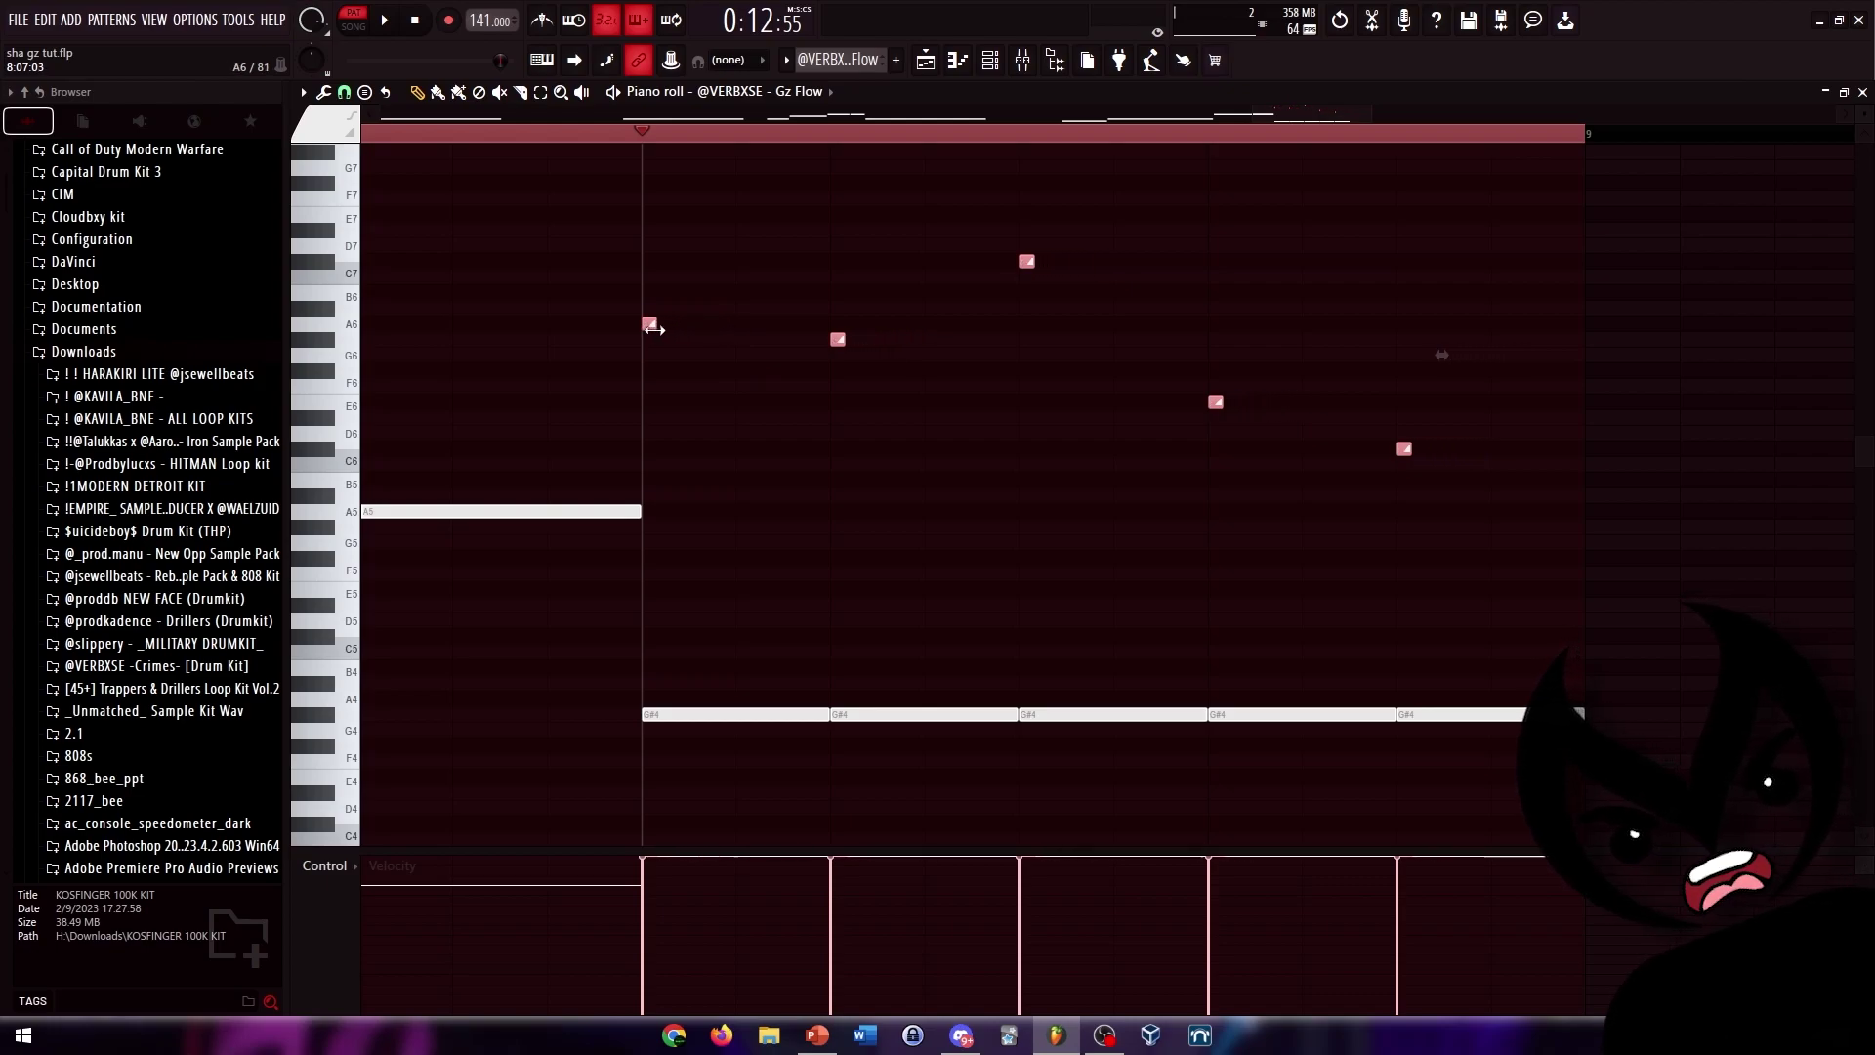
pyautogui.scroll(-3, 654, 329)
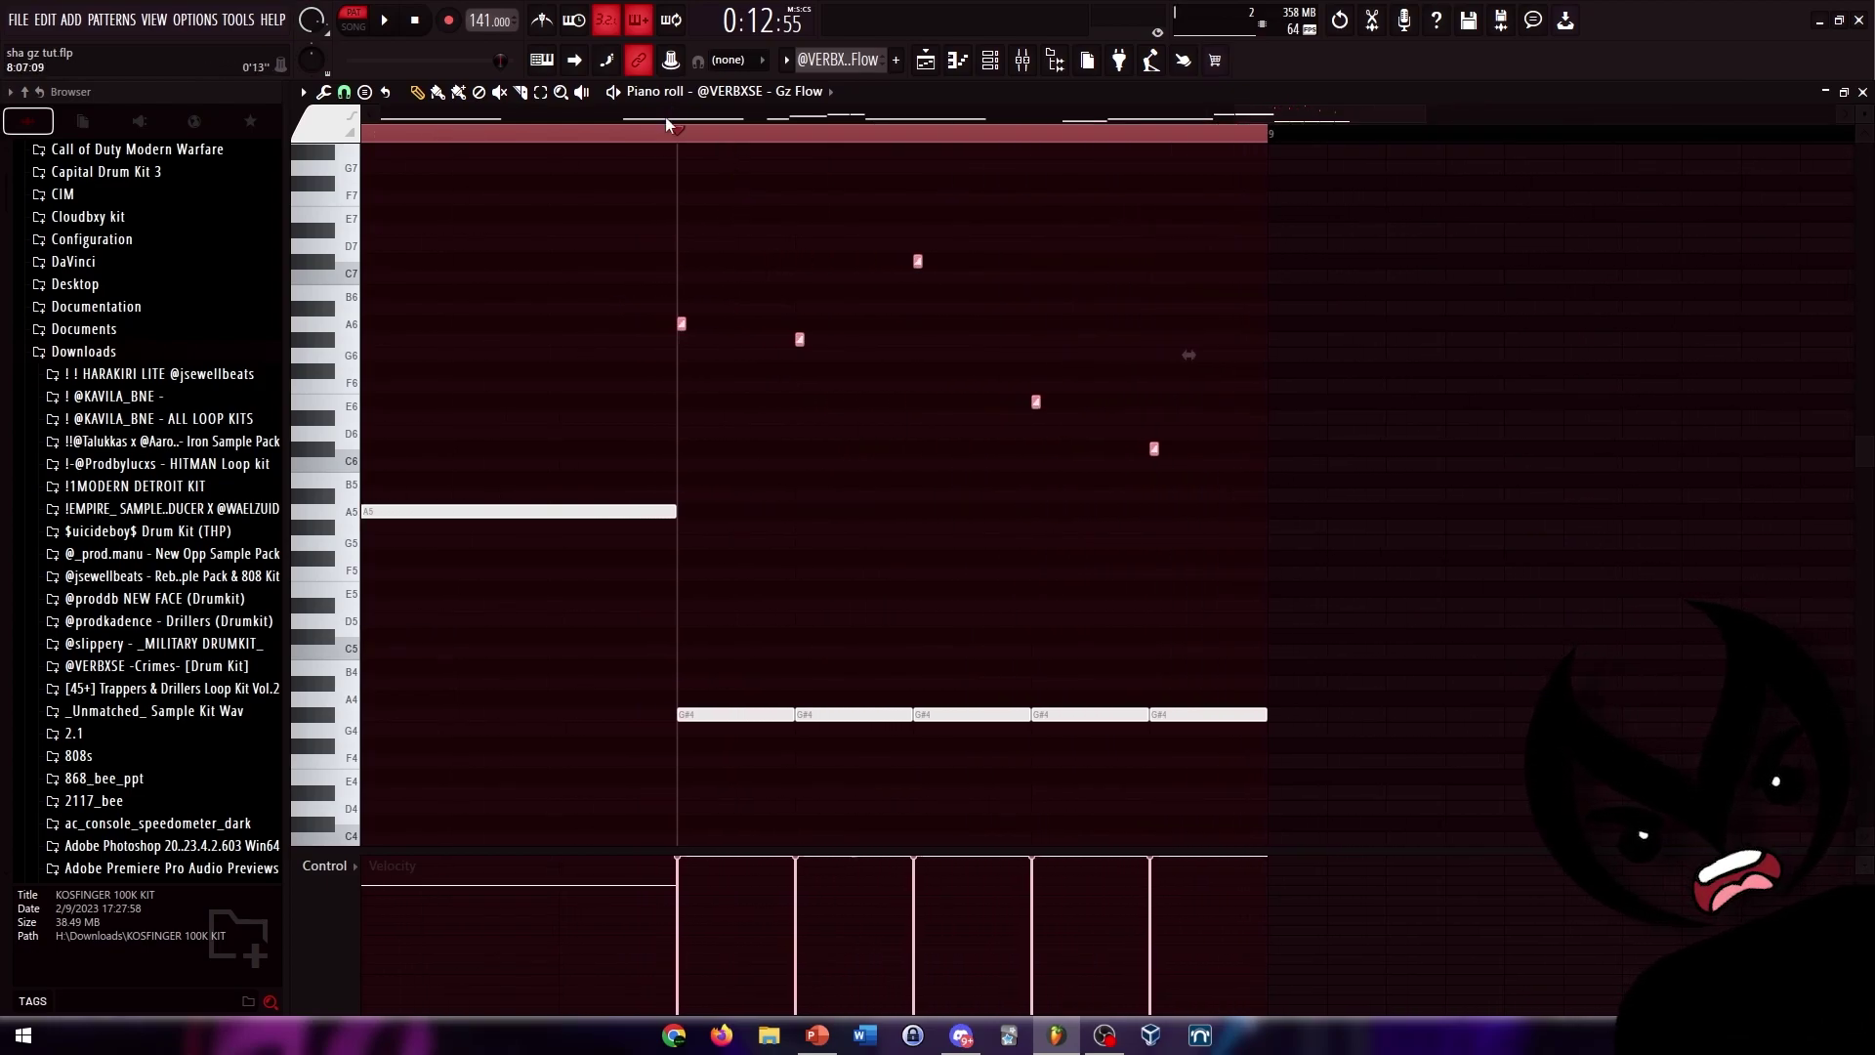
pyautogui.press('space')
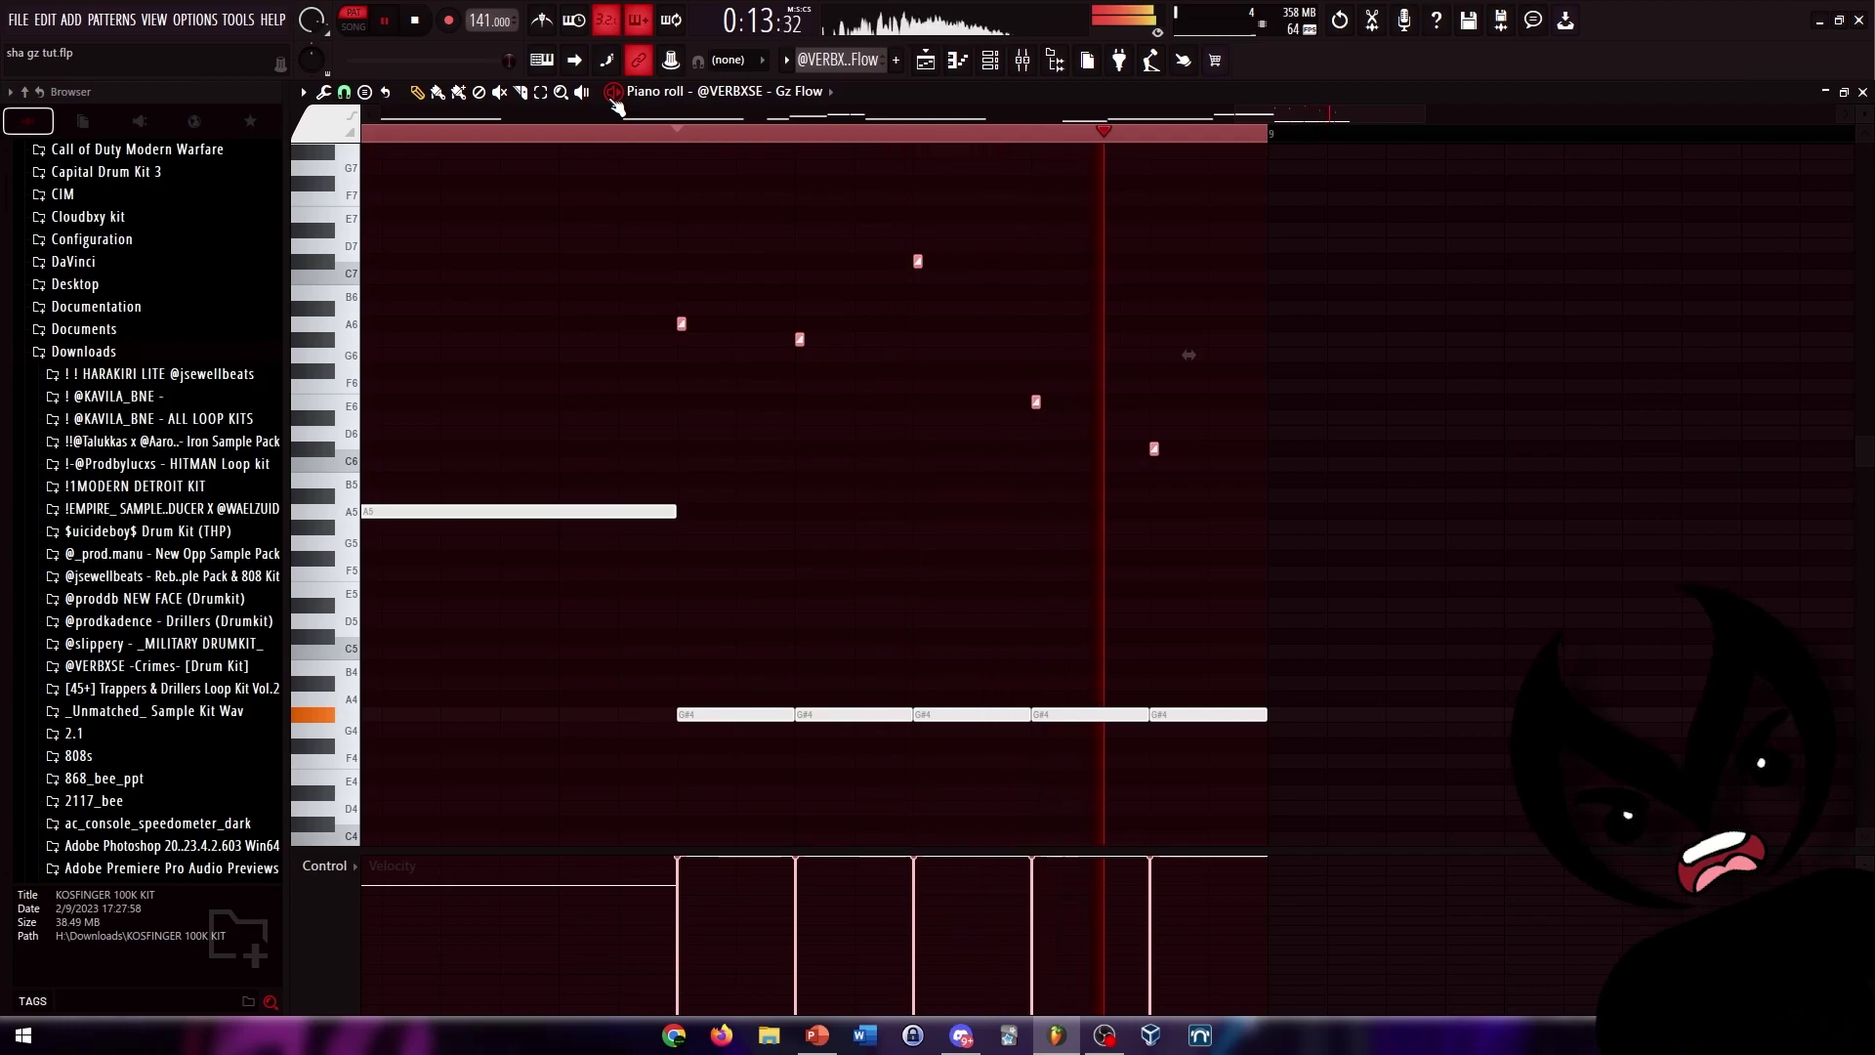
pyautogui.press('space')
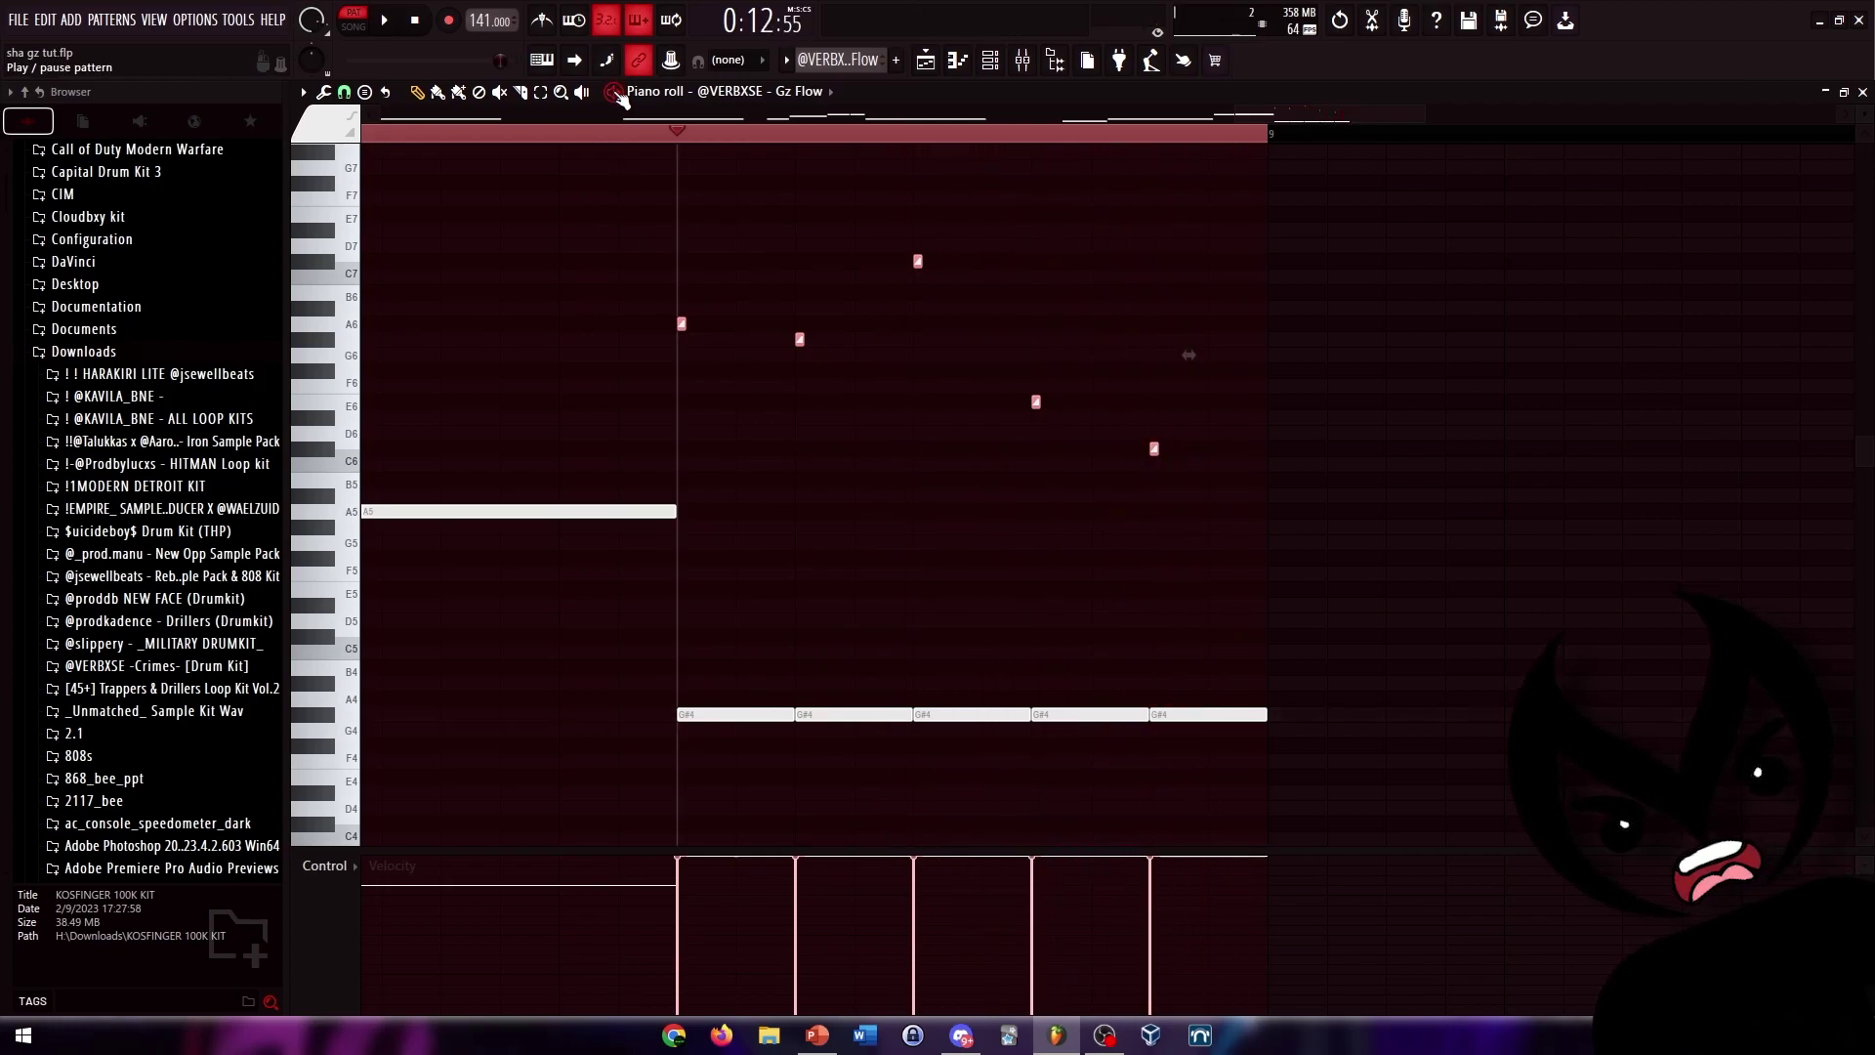
pyautogui.press('space')
# - Lengthen the five slide notes to half the length of the notes beneath them and play back the passage
pyautogui.scroll(3, 696, 326)
pyautogui.moveTo(703, 326); pyautogui.dragTo(858, 349)
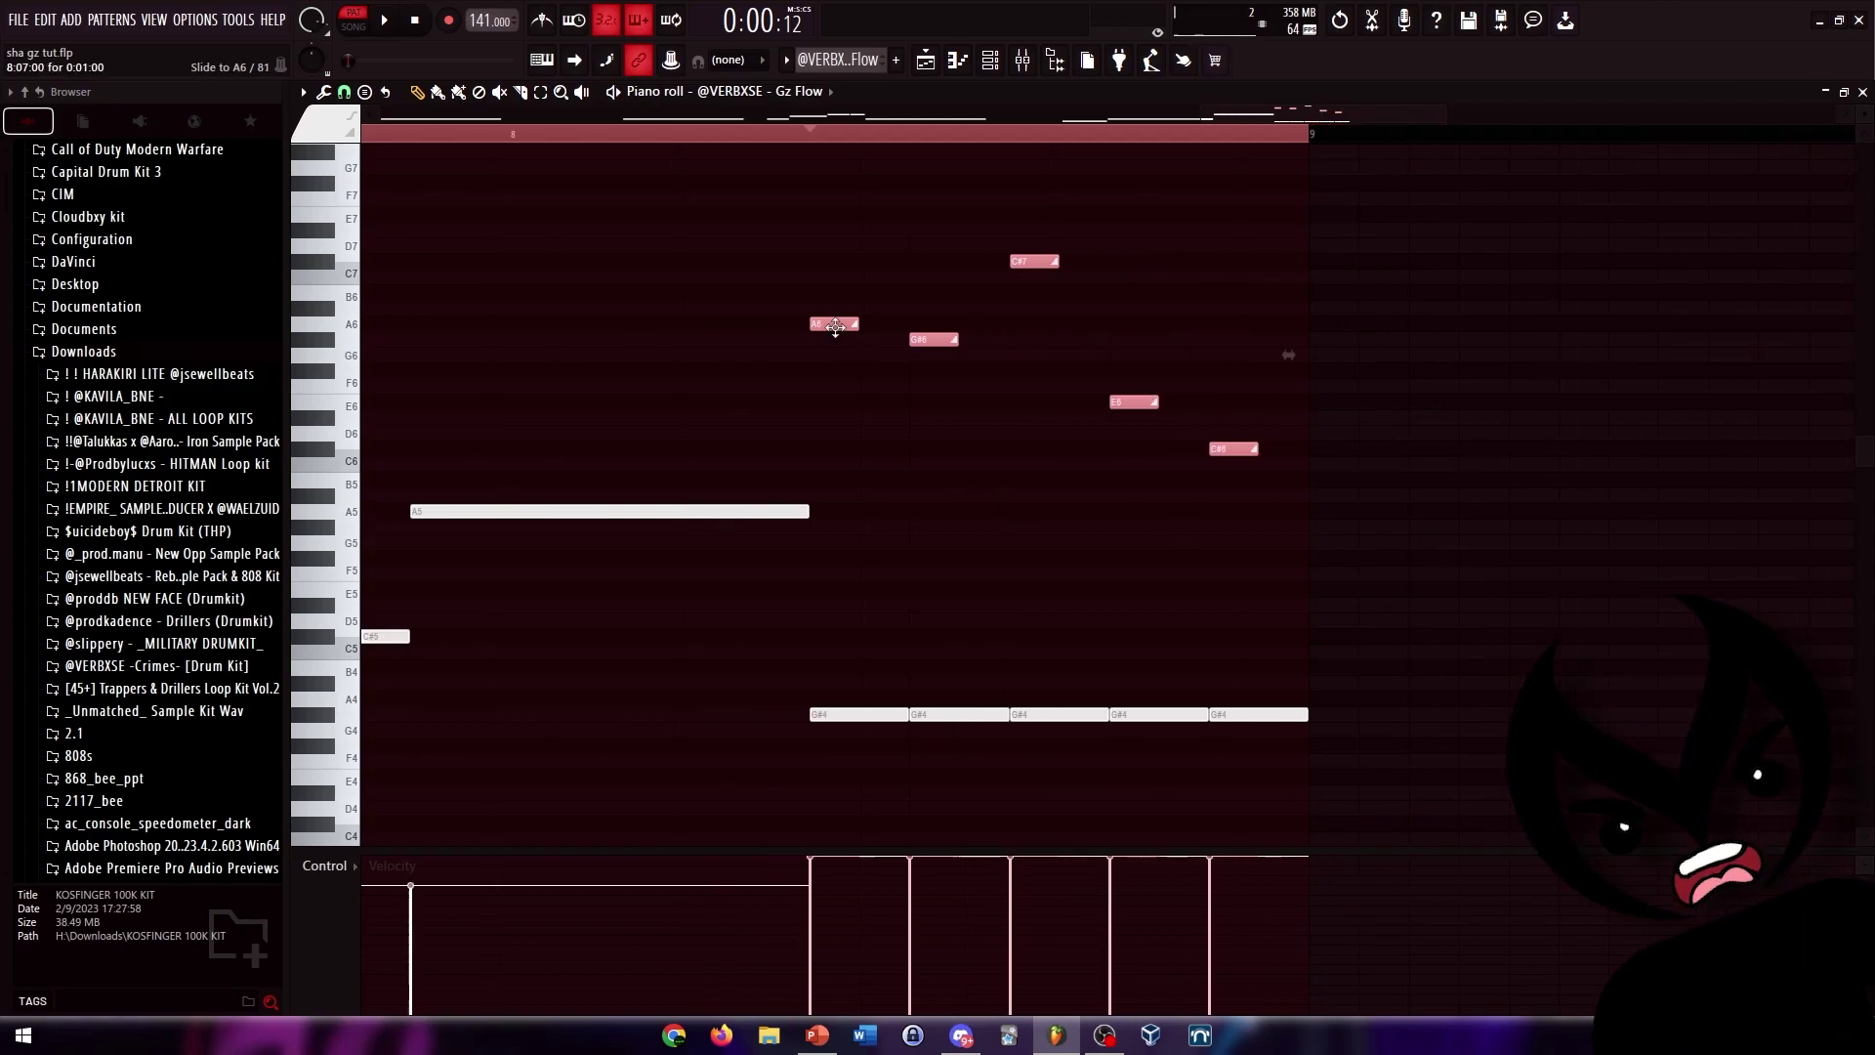
pyautogui.press('space')
pyautogui.press('space')
# - Select the five G#4 notes at the end of bar 8 and move them up to C#5
pyautogui.scroll(-4, 1436, 354)
pyautogui.scroll(4, 1435, 354)
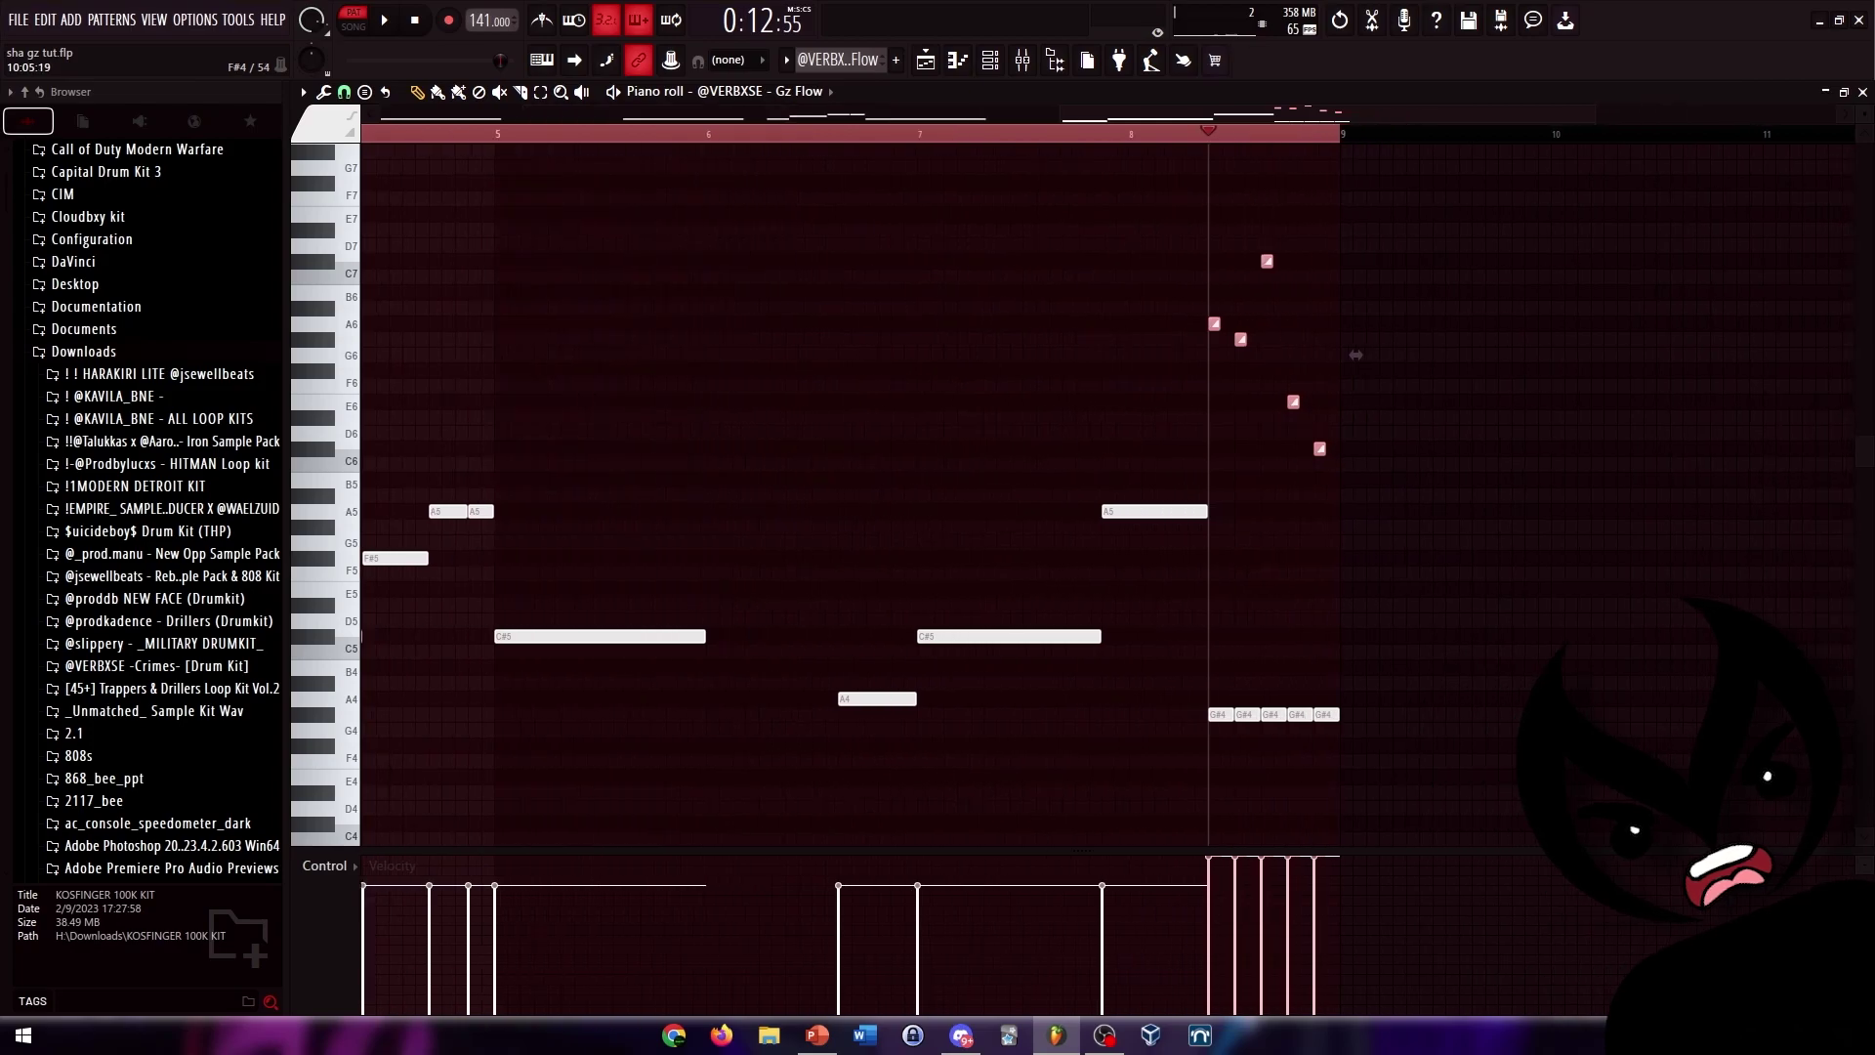
pyautogui.moveTo(1474, 734); pyautogui.dragTo(967, 696)
pyautogui.scroll(-4, 1075, 674)
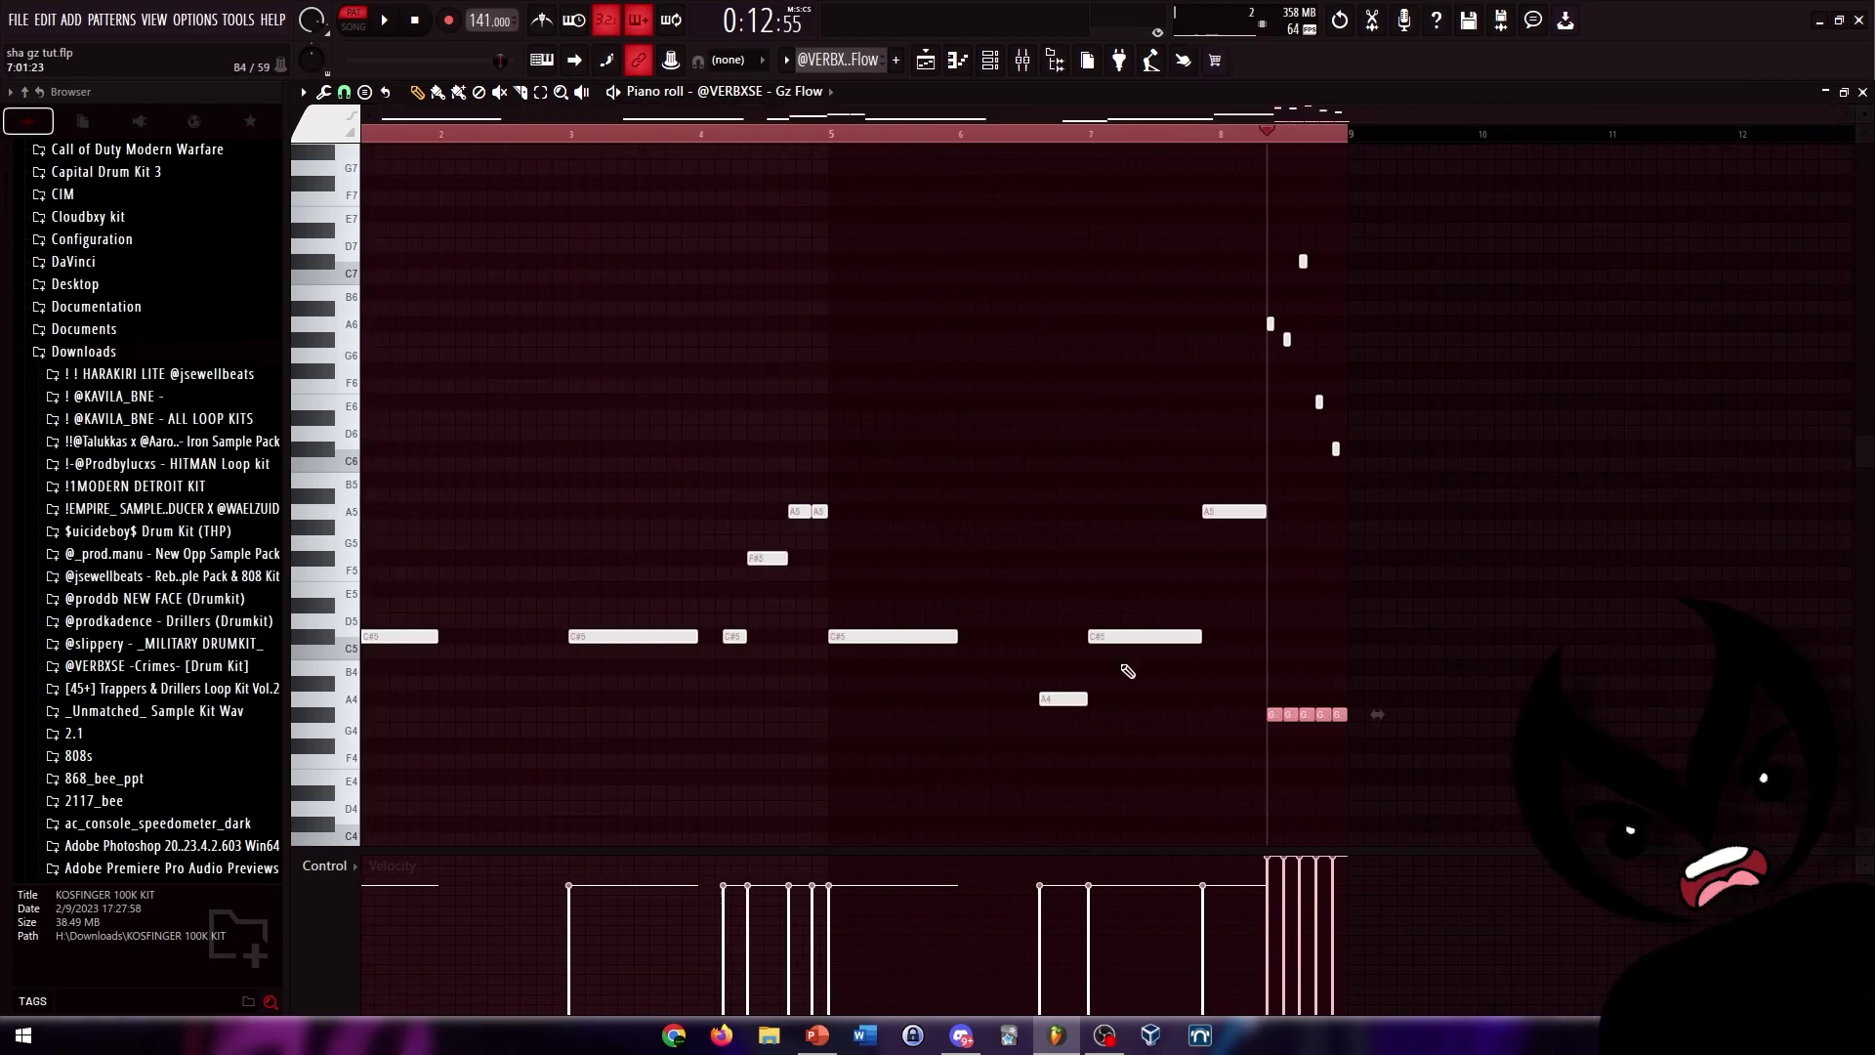
pyautogui.scroll(3, 1464, 737)
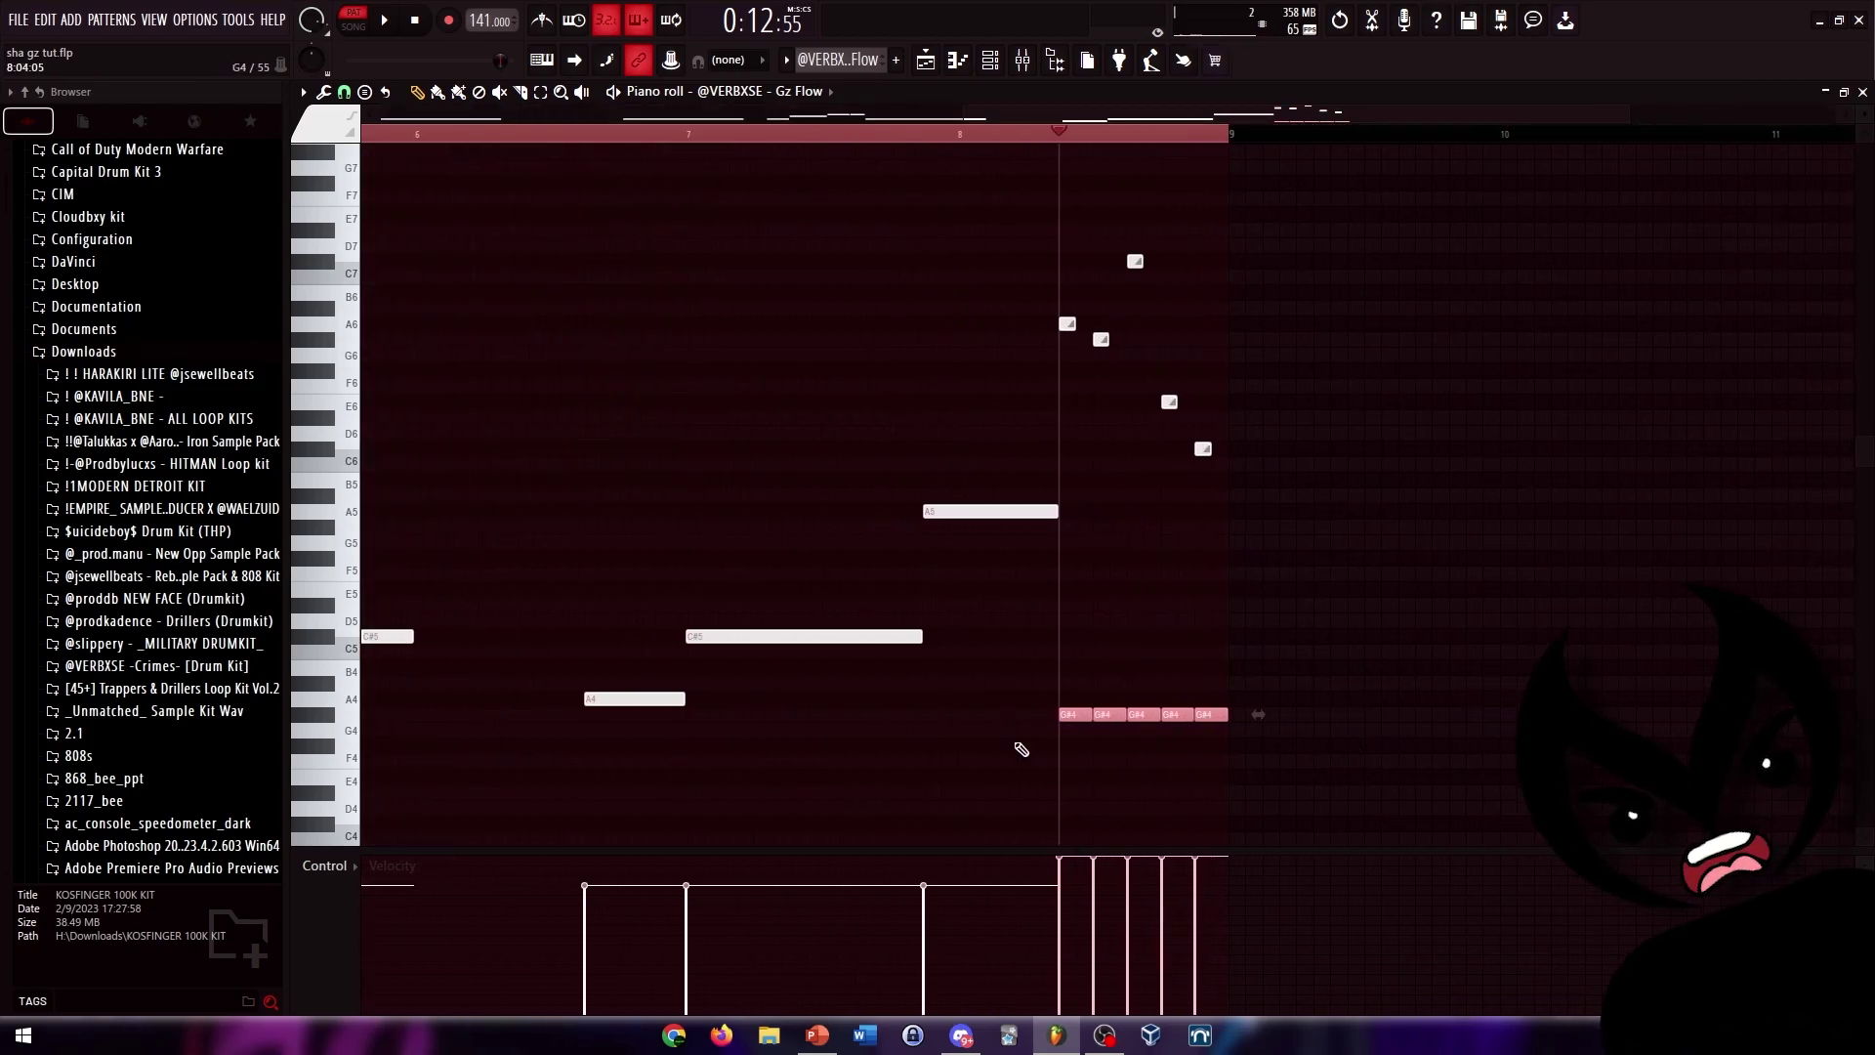
pyautogui.scroll(-2, 1123, 748)
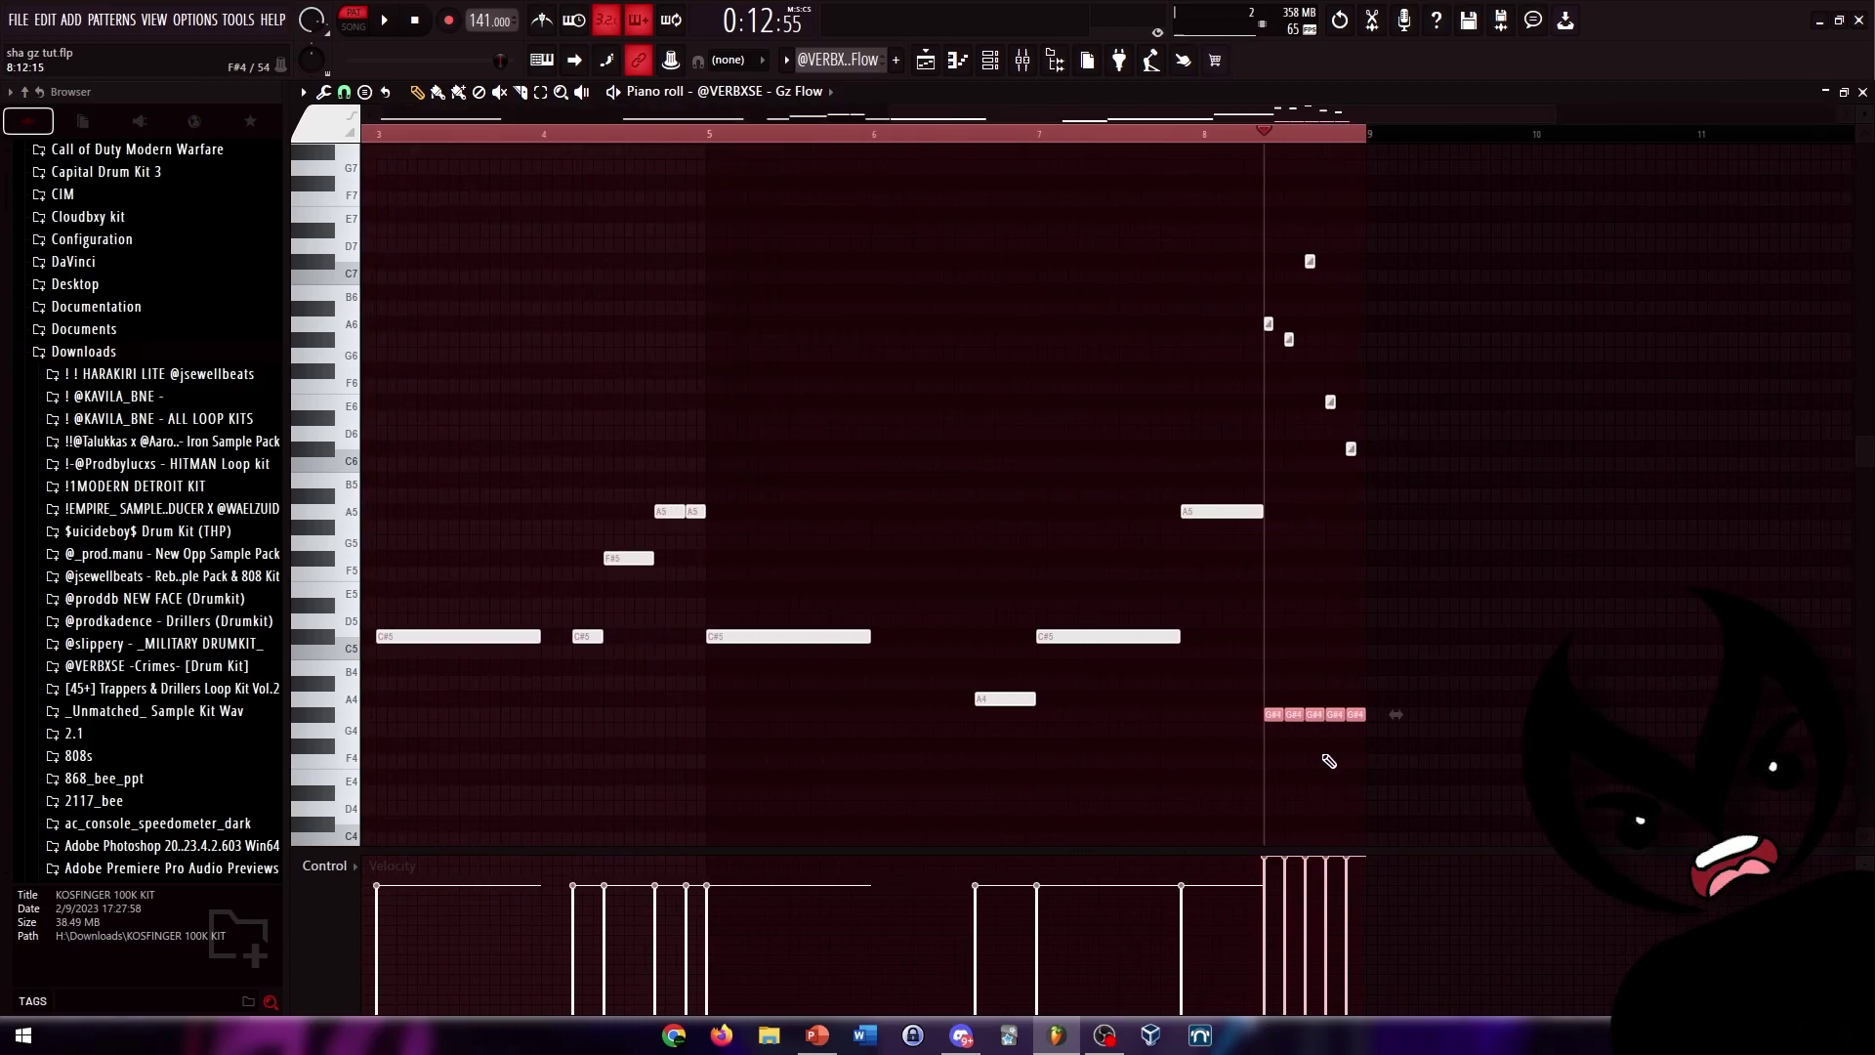
pyautogui.scroll(3, 1279, 750)
pyautogui.scroll(-2, 1221, 717)
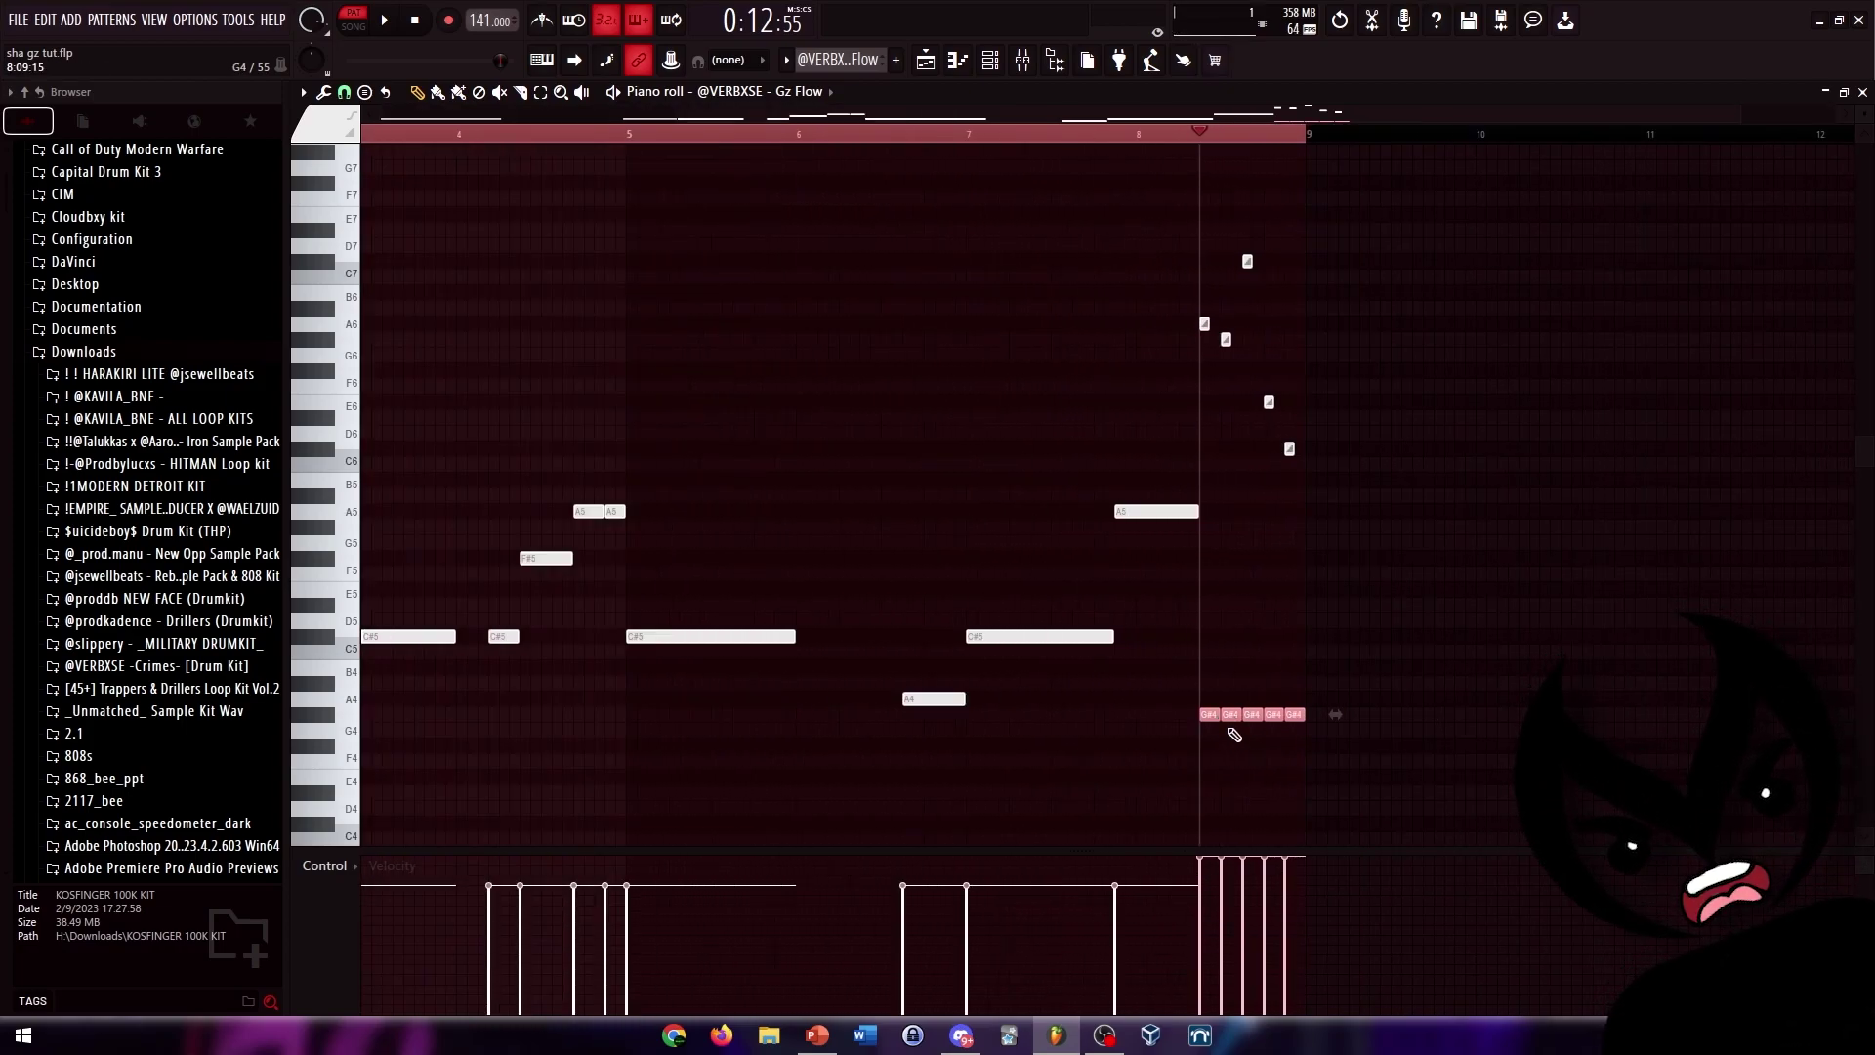
pyautogui.moveTo(1211, 713); pyautogui.dragTo(1211, 636)
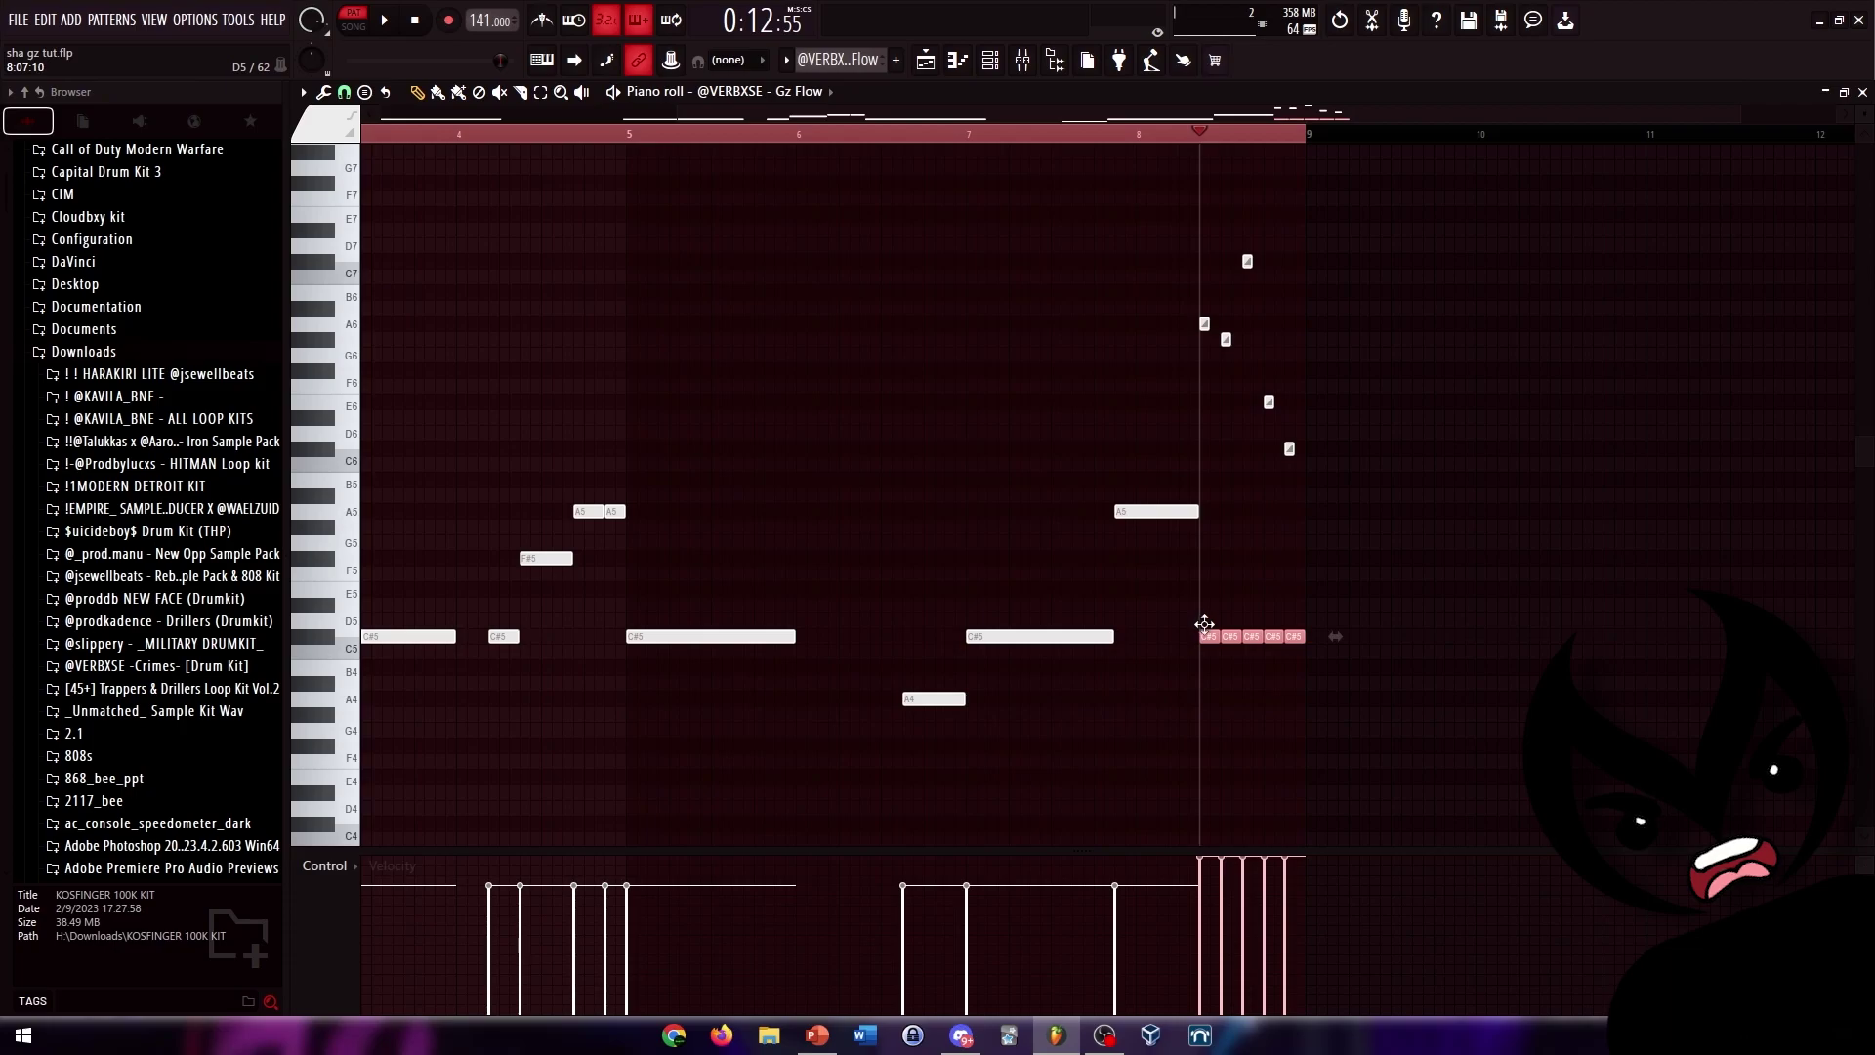
# - Transpose the five C#5 notes under the slides down two octaves to C#3 and deselect them
pyautogui.moveTo(1401, 641); pyautogui.dragTo(1183, 618)
pyautogui.hotkey('ctrl', 'Down')
pyautogui.hotkey('ctrl', 'Down')
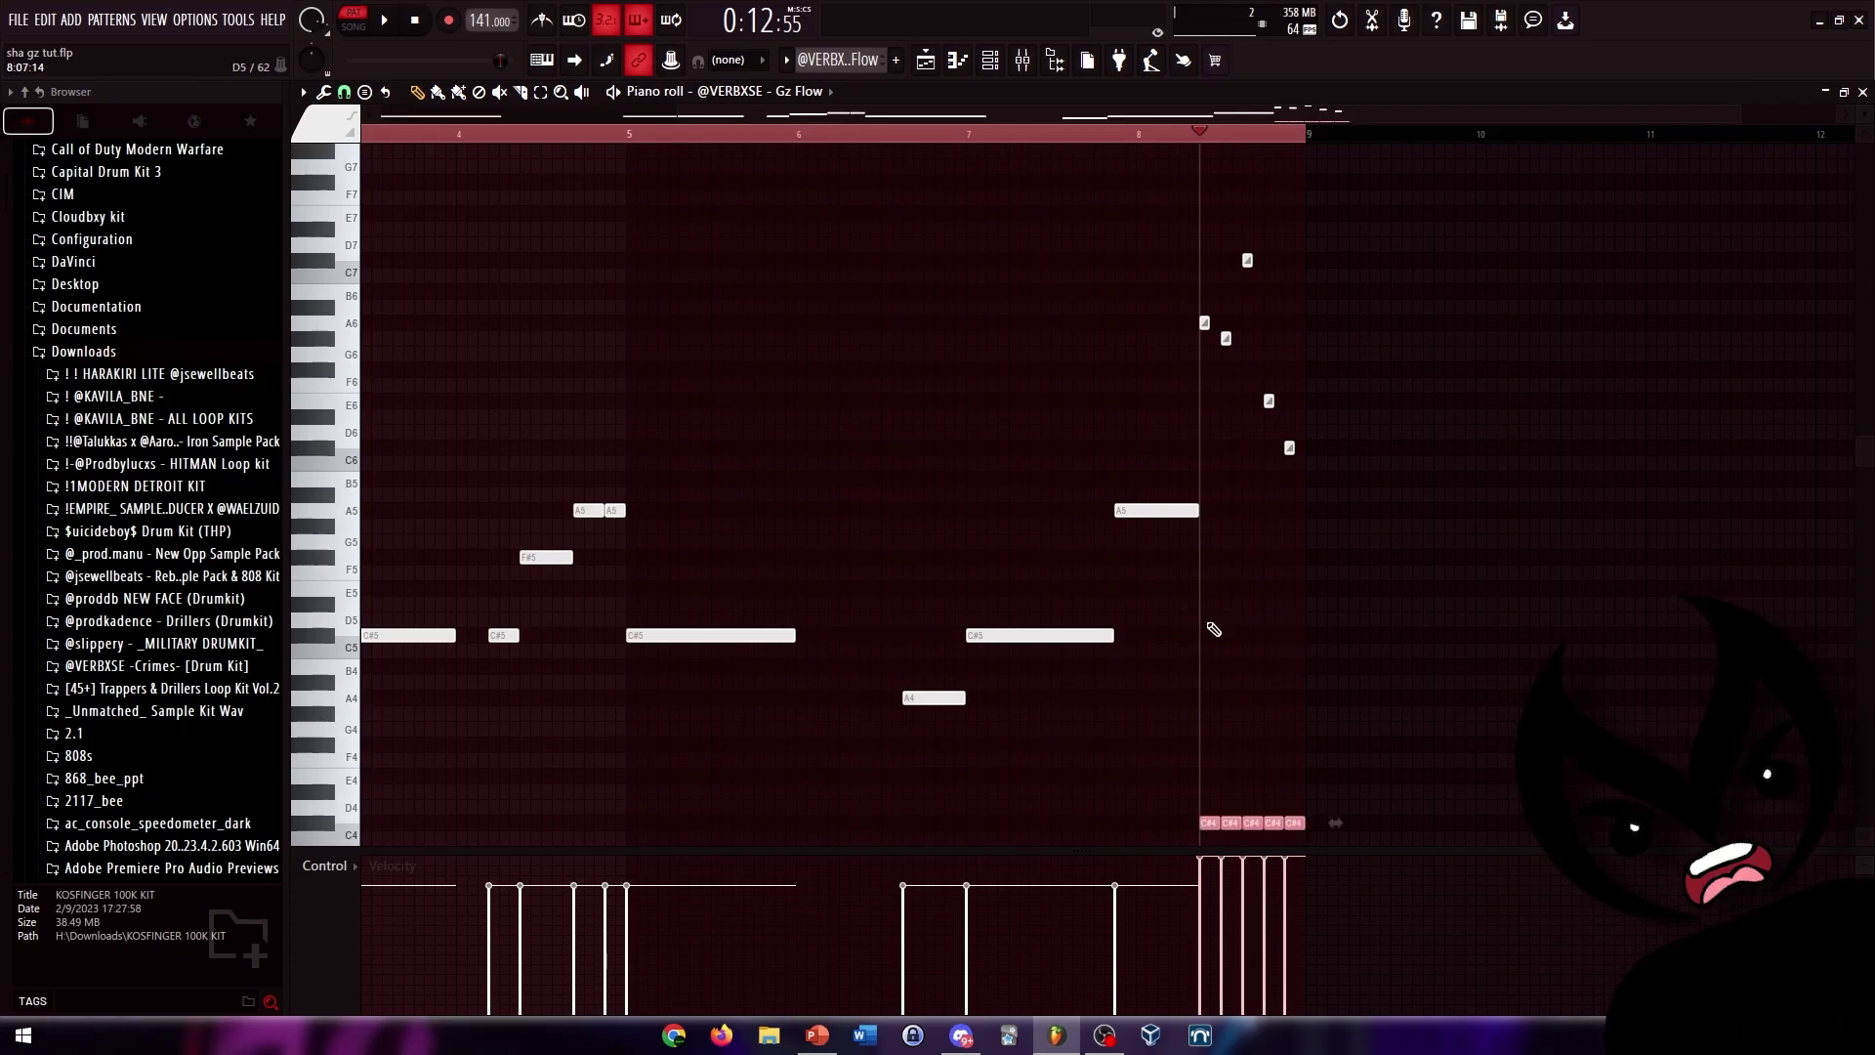
pyautogui.click(1214, 629)
# - Examine the five C#3 notes beneath the slide notes in bar 8 and play back the Gz Flow pattern
pyautogui.scroll(-3, 1211, 586)
pyautogui.scroll(3, 1201, 440)
pyautogui.scroll(2, 1208, 426)
pyautogui.scroll(-1, 1208, 426)
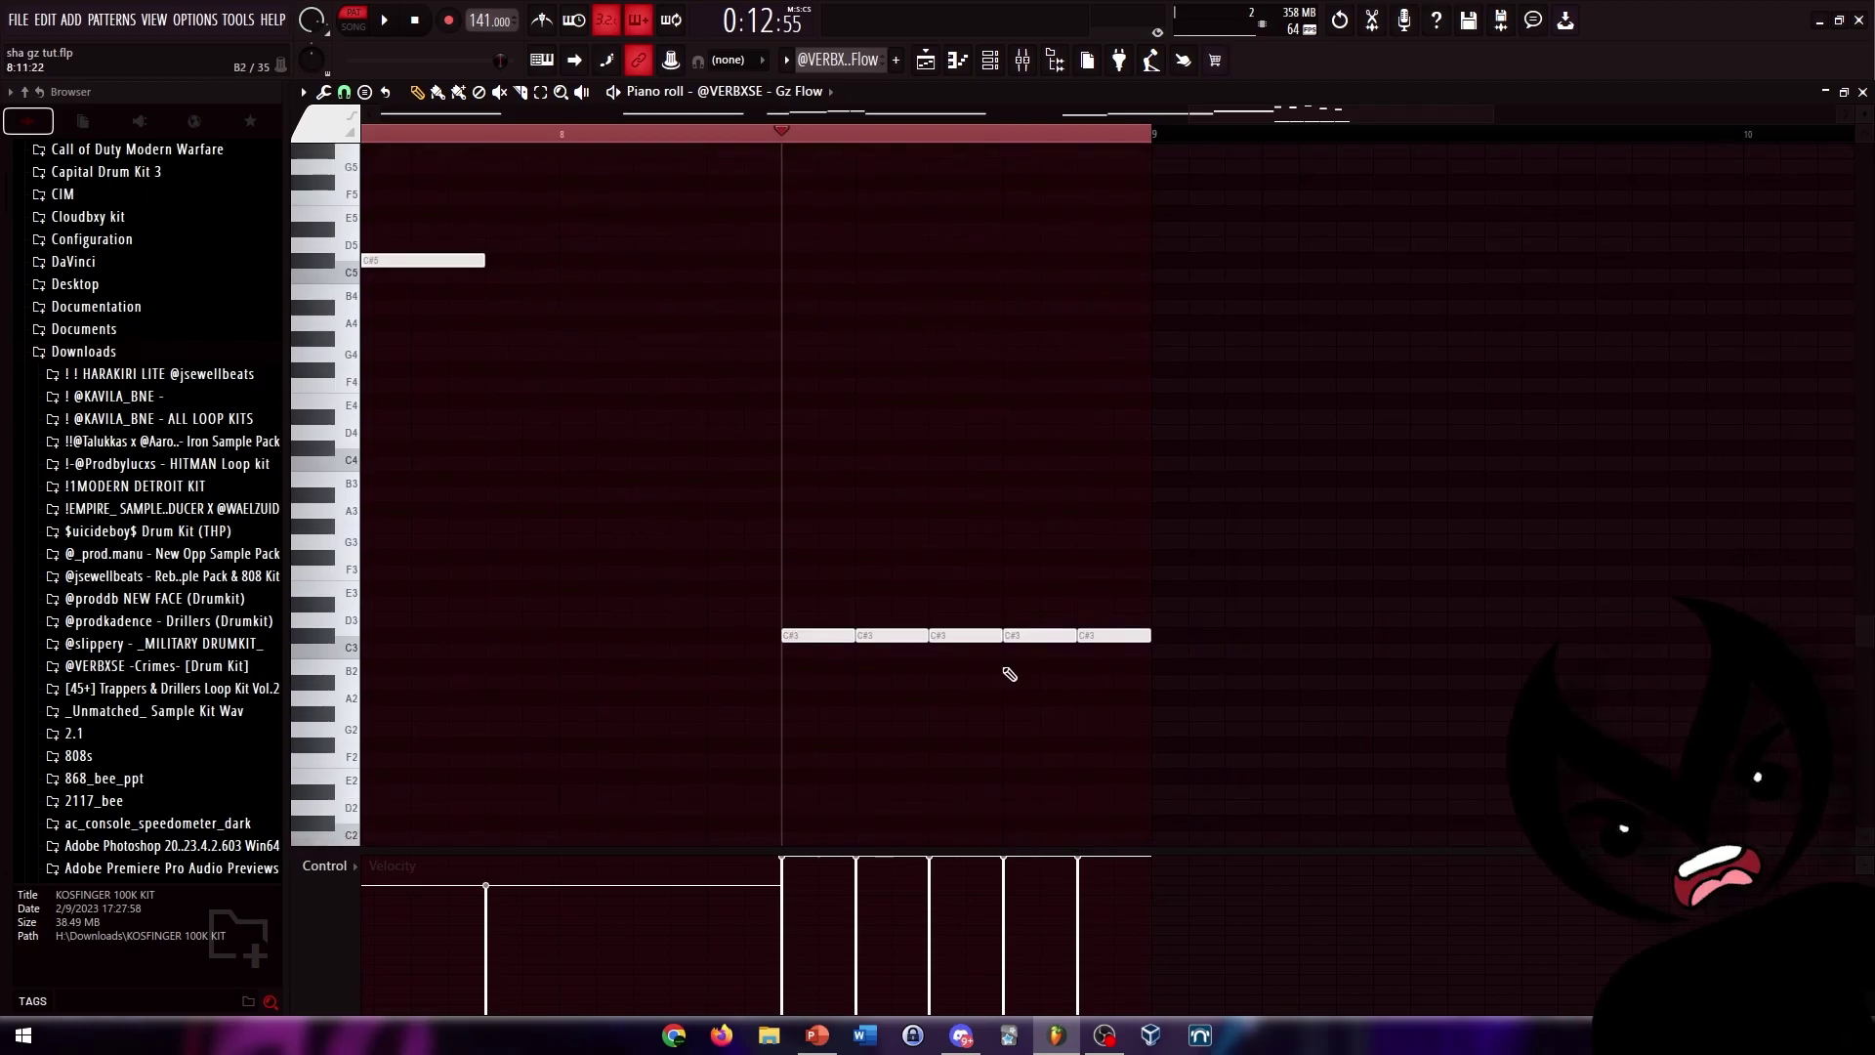
pyautogui.scroll(-4, 1161, 585)
pyautogui.scroll(5, 1561, 540)
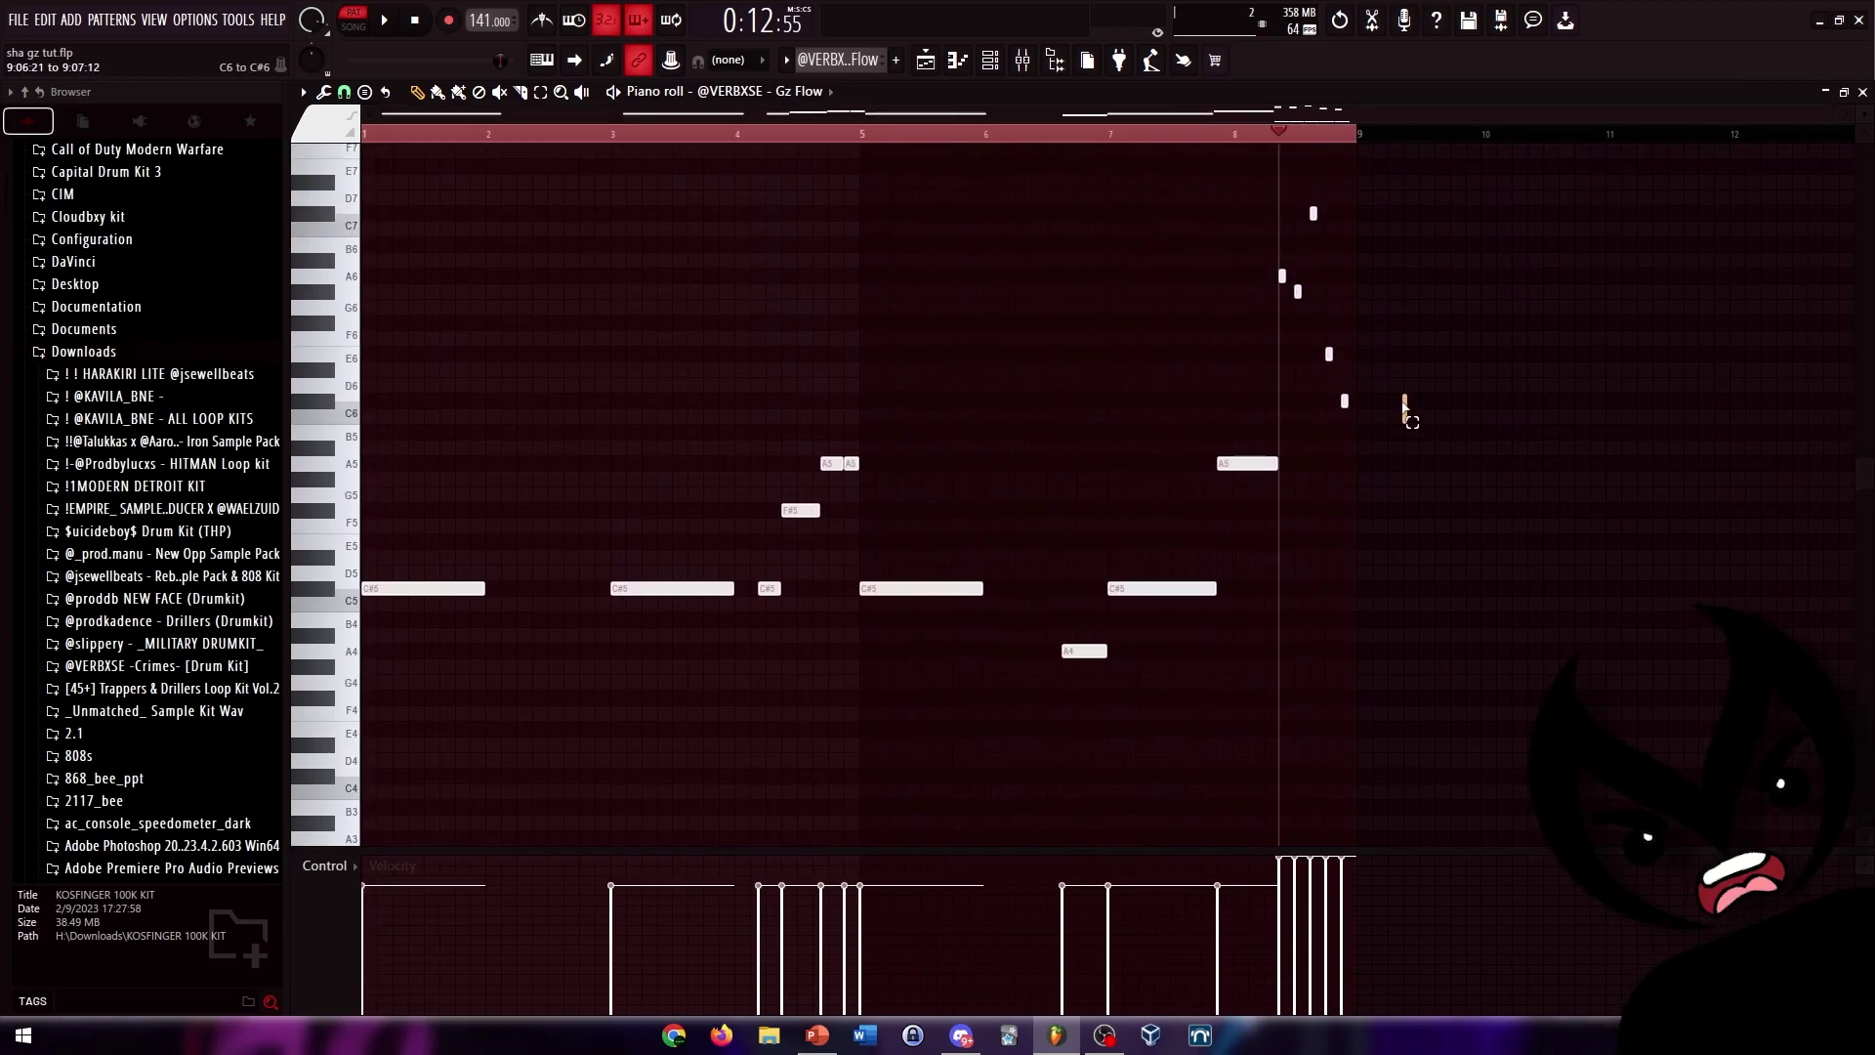
pyautogui.scroll(-4, 1569, 625)
pyautogui.moveTo(1563, 670); pyautogui.dragTo(1317, 576)
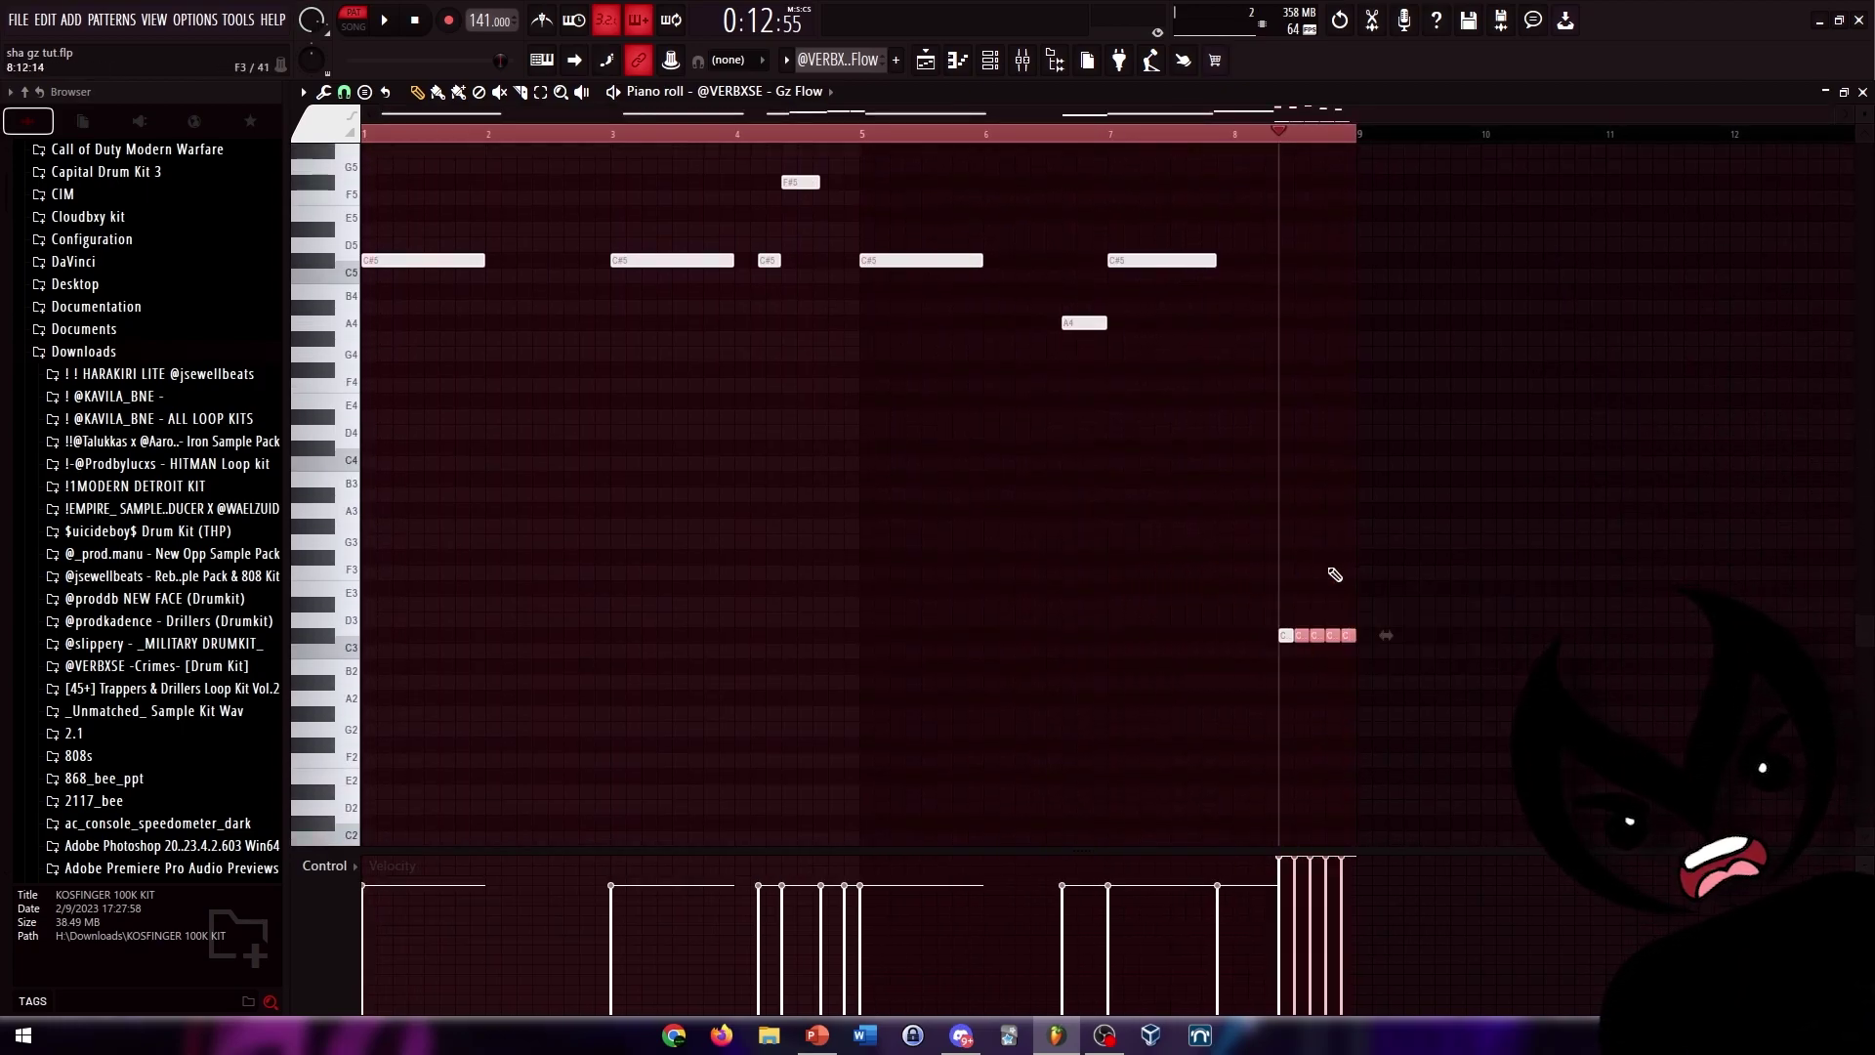
pyautogui.scroll(4, 1556, 544)
pyautogui.scroll(5, 1641, 431)
pyautogui.scroll(5, 913, 417)
pyautogui.scroll(4, 888, 582)
pyautogui.press('space')
pyautogui.press('space')
pyautogui.scroll(-4, 1185, 523)
pyautogui.scroll(-3, 1185, 522)
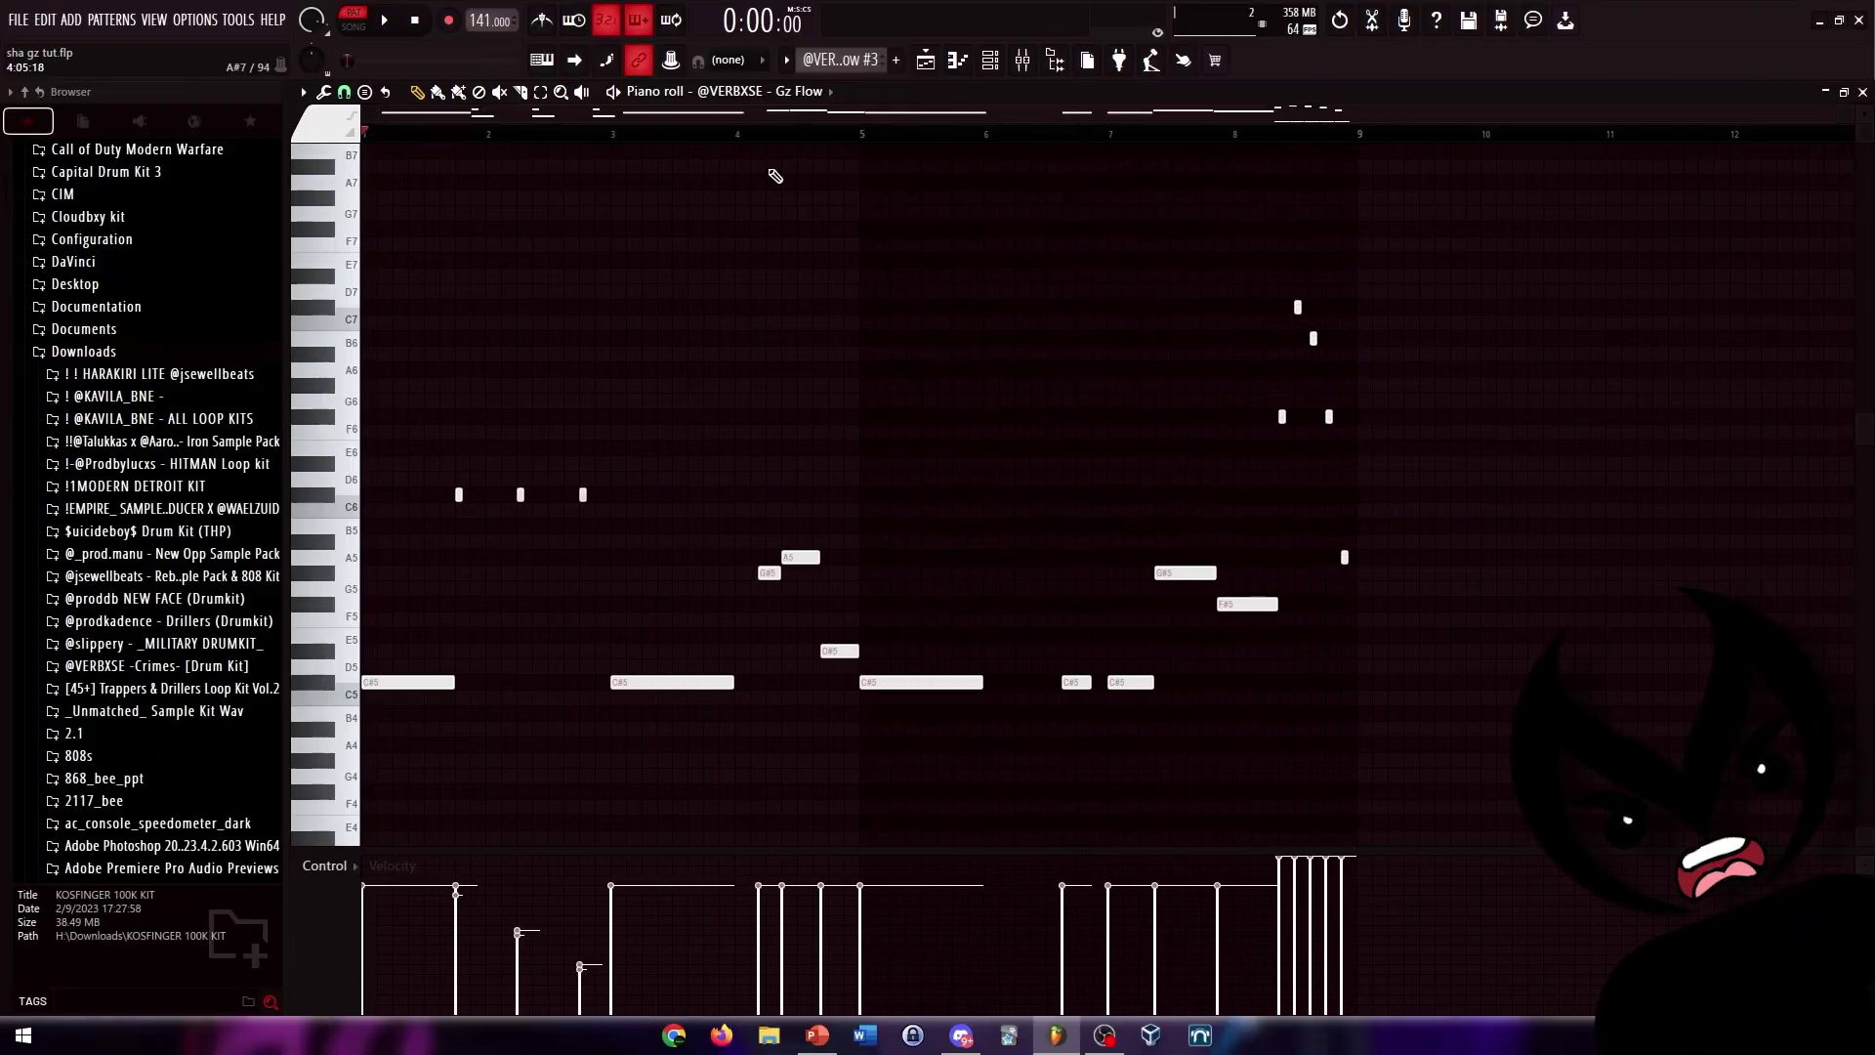
pyautogui.press('space')
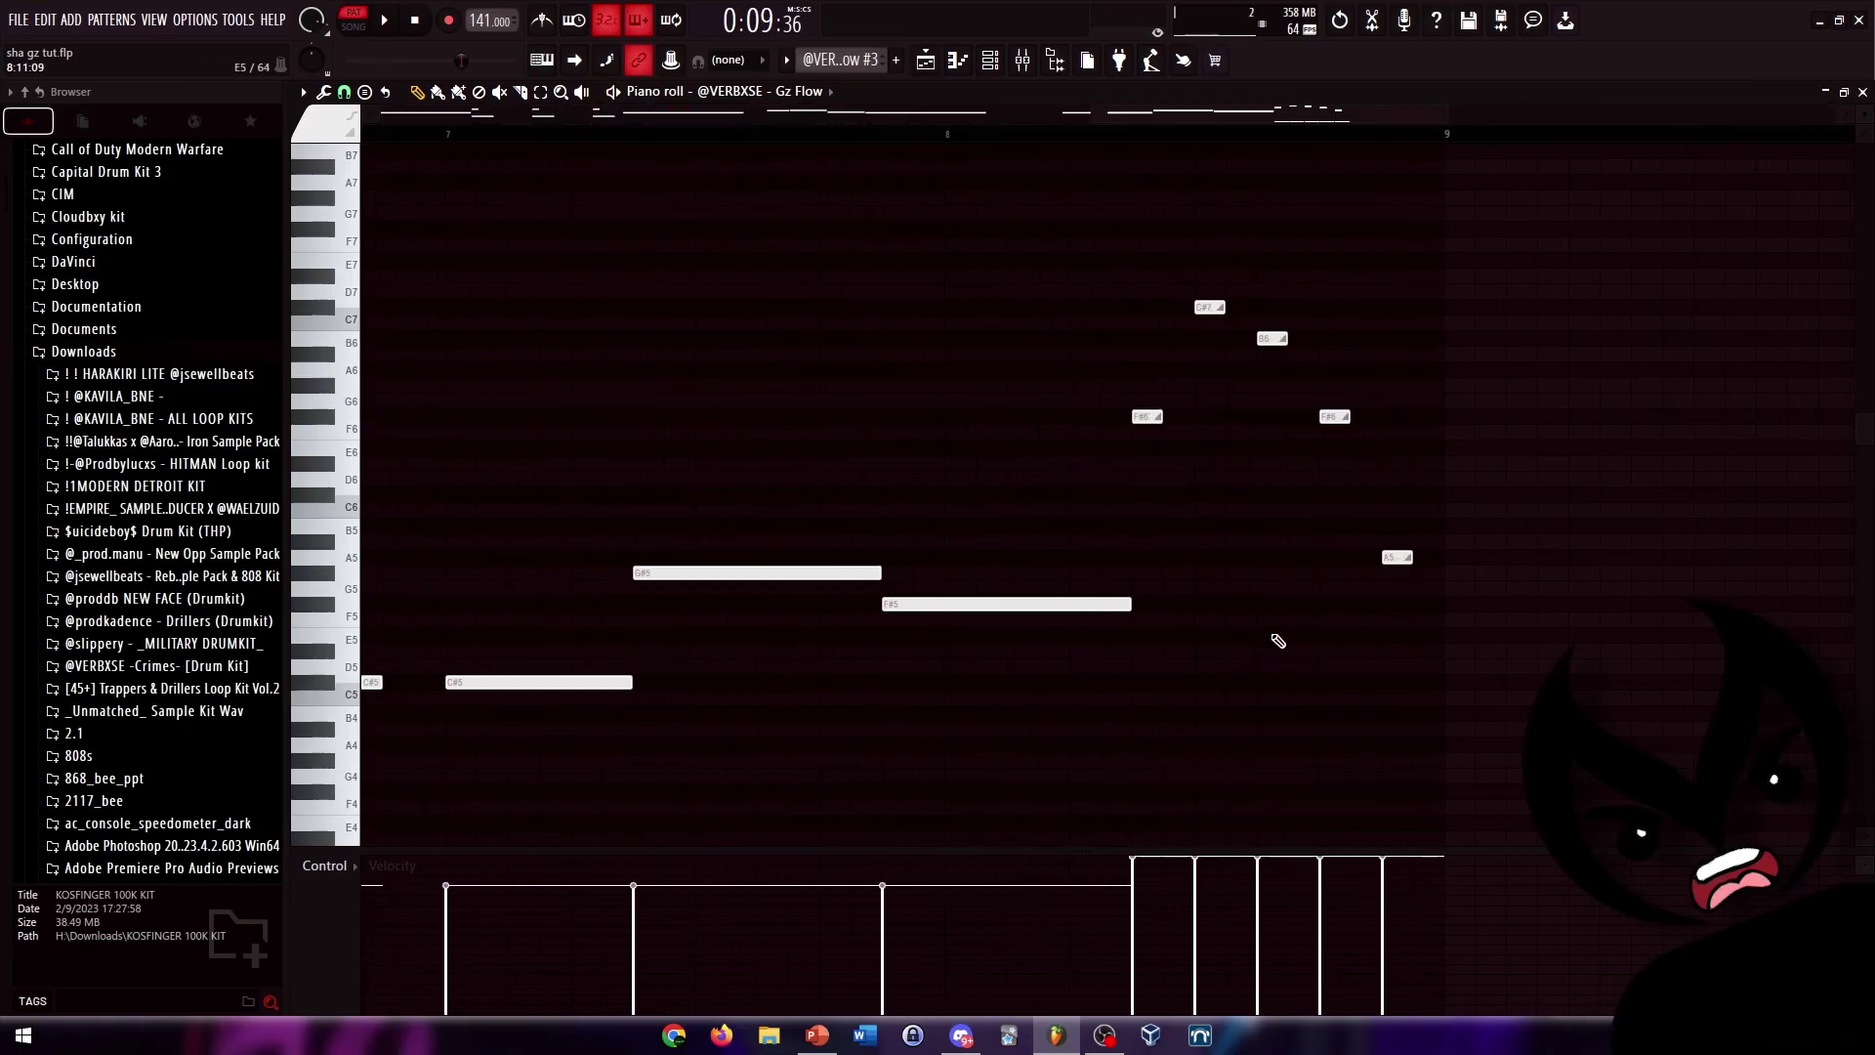
pyautogui.press('space')
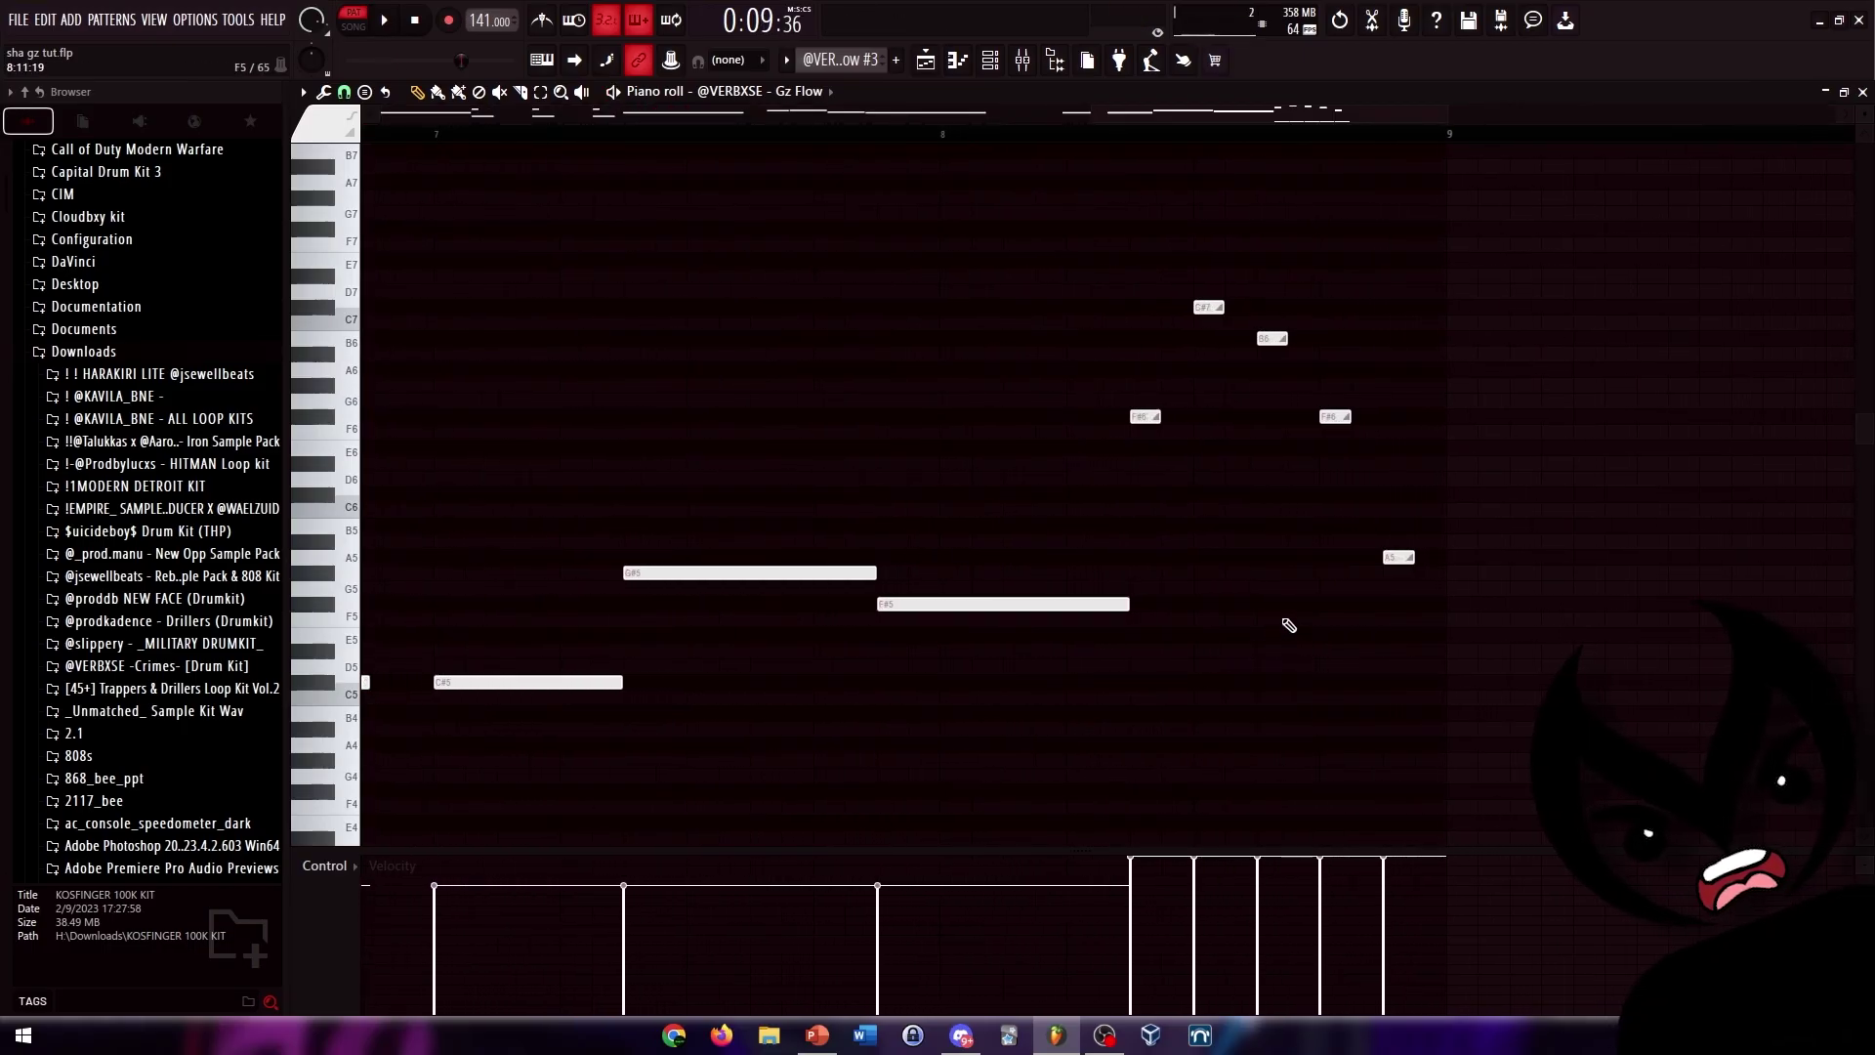
pyautogui.scroll(-3, 1504, 651)
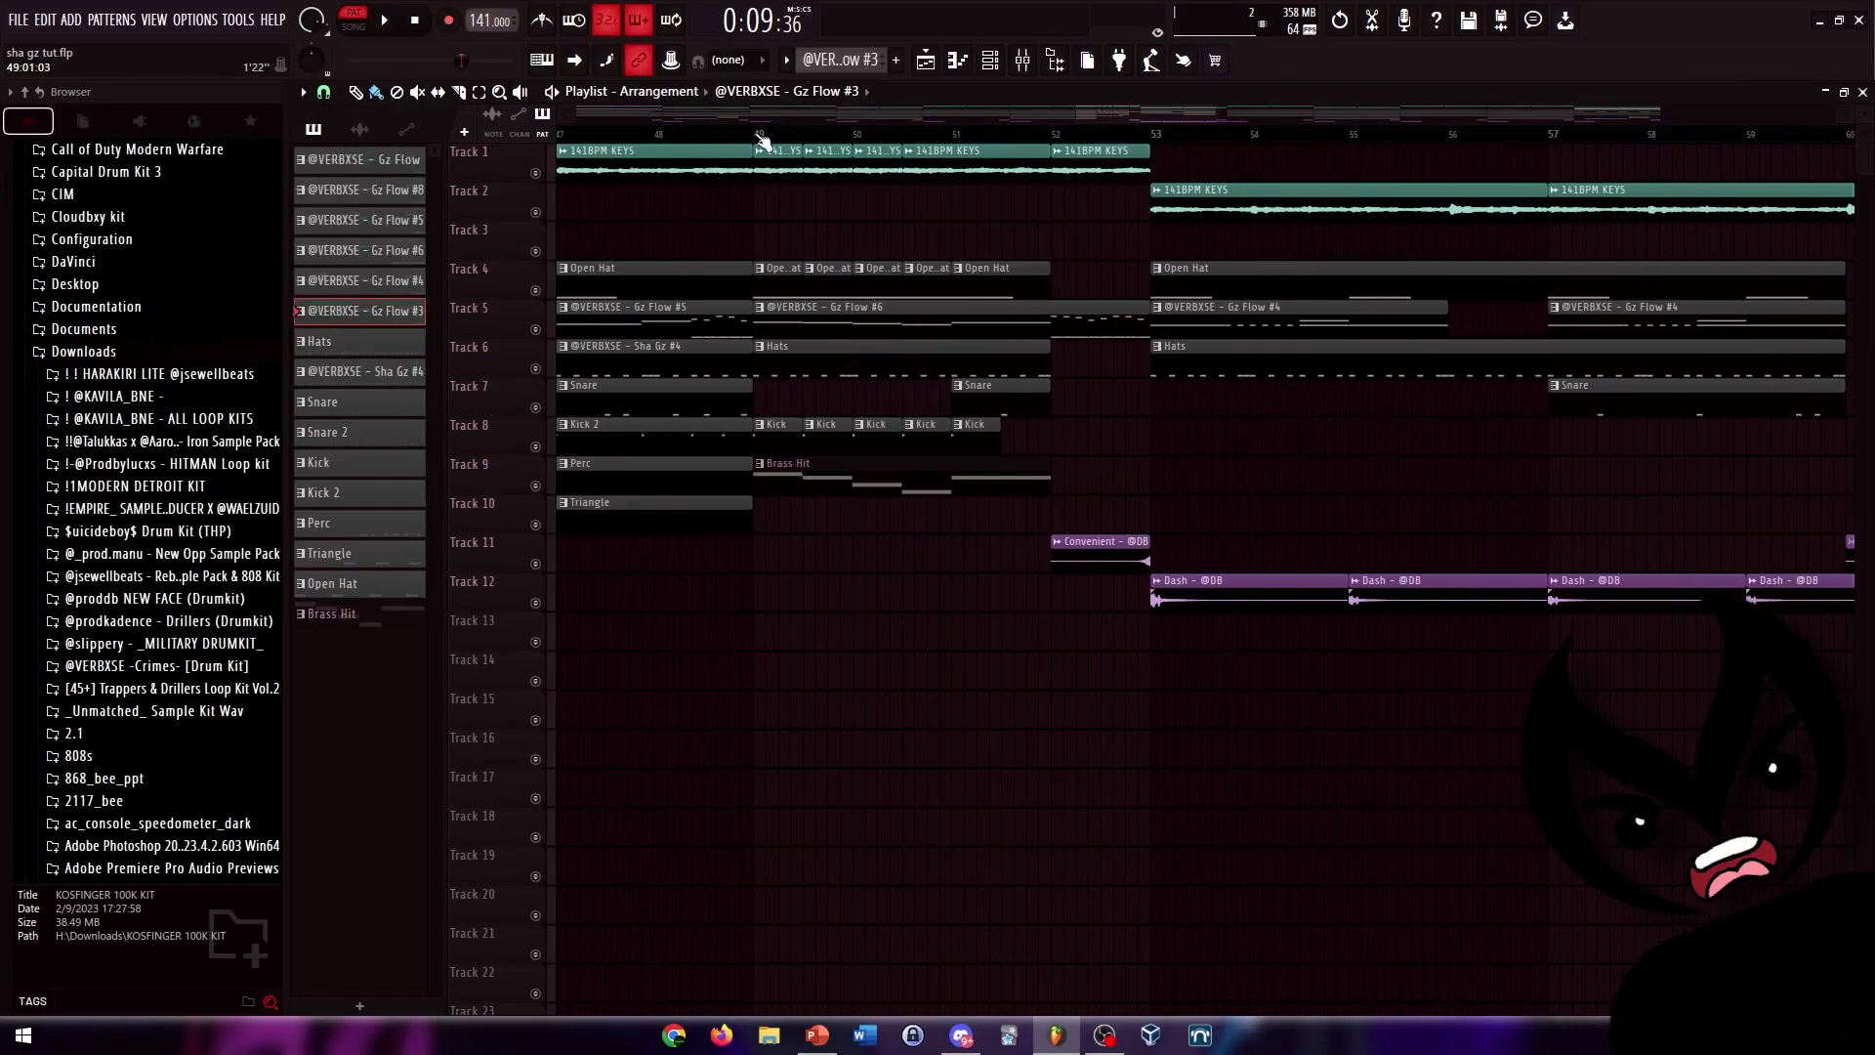
# - Select bars 49 to 52 in the playlist and play the arrangement from bar 49
pyautogui.moveTo(758, 135); pyautogui.dragTo(1120, 142)
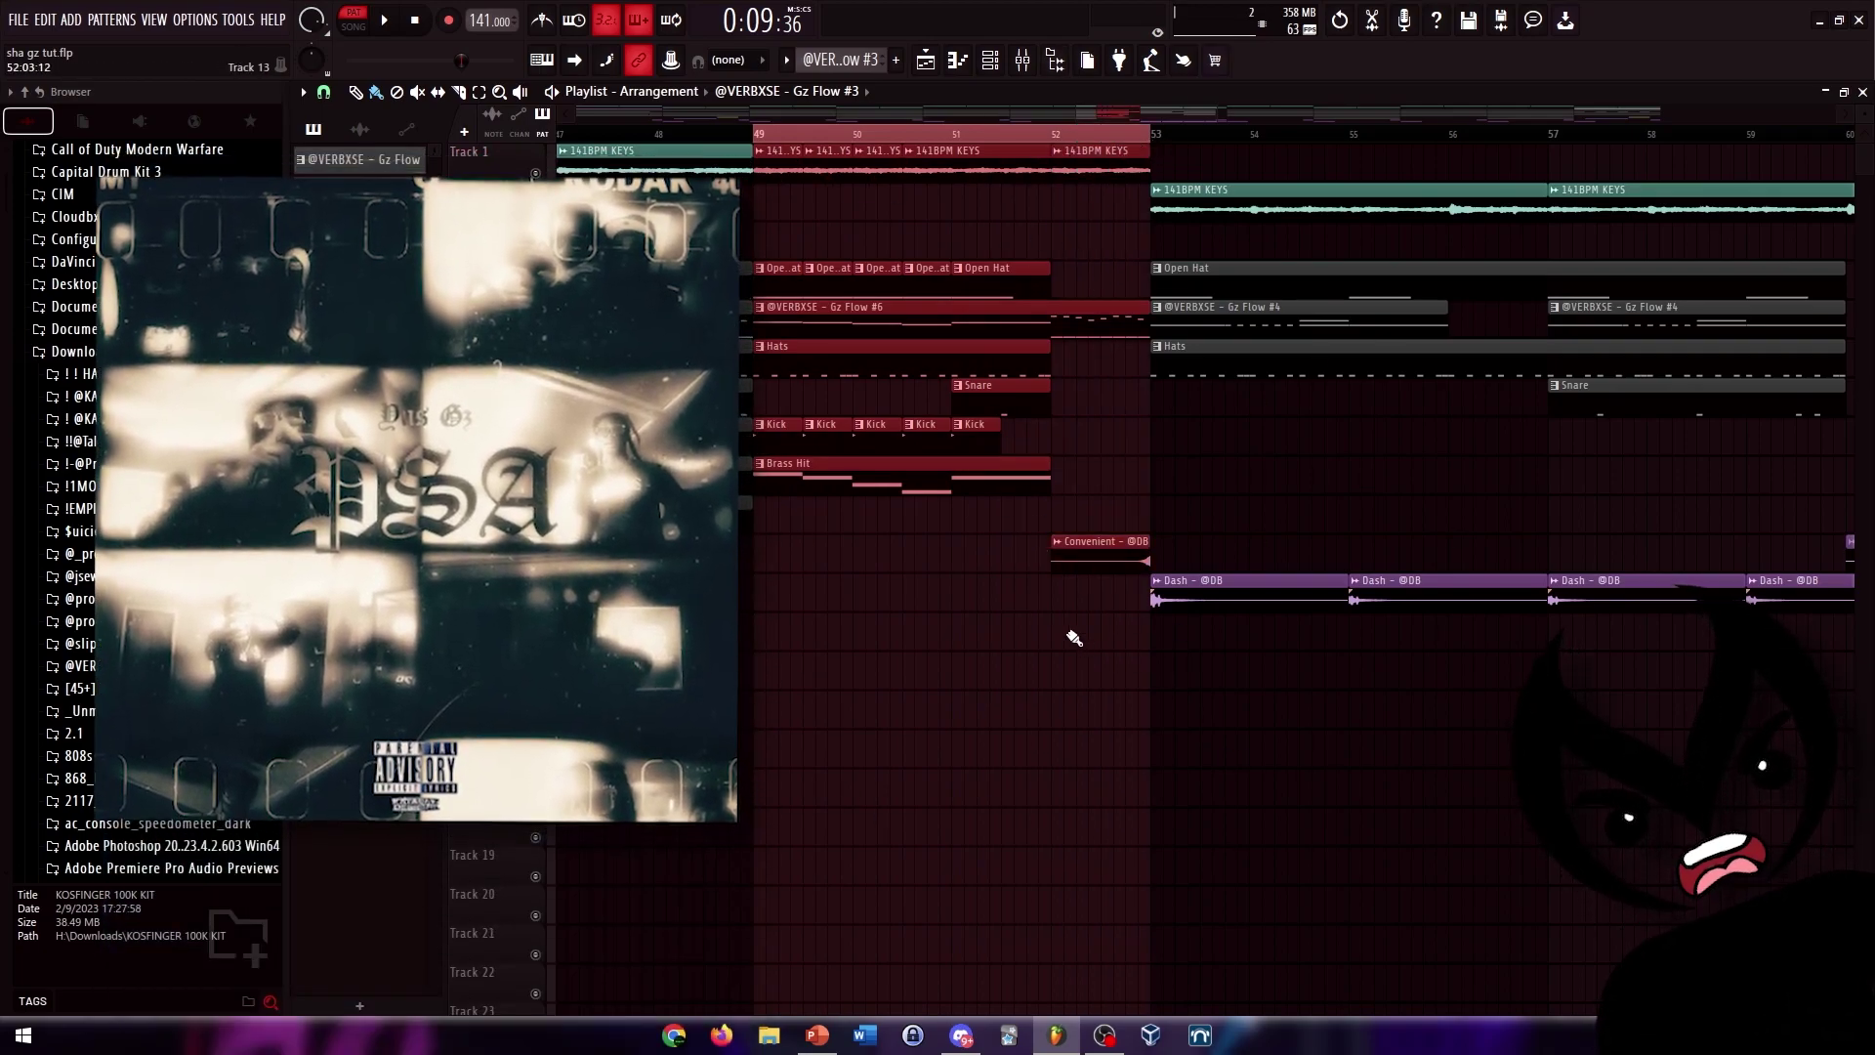
pyautogui.click(762, 135)
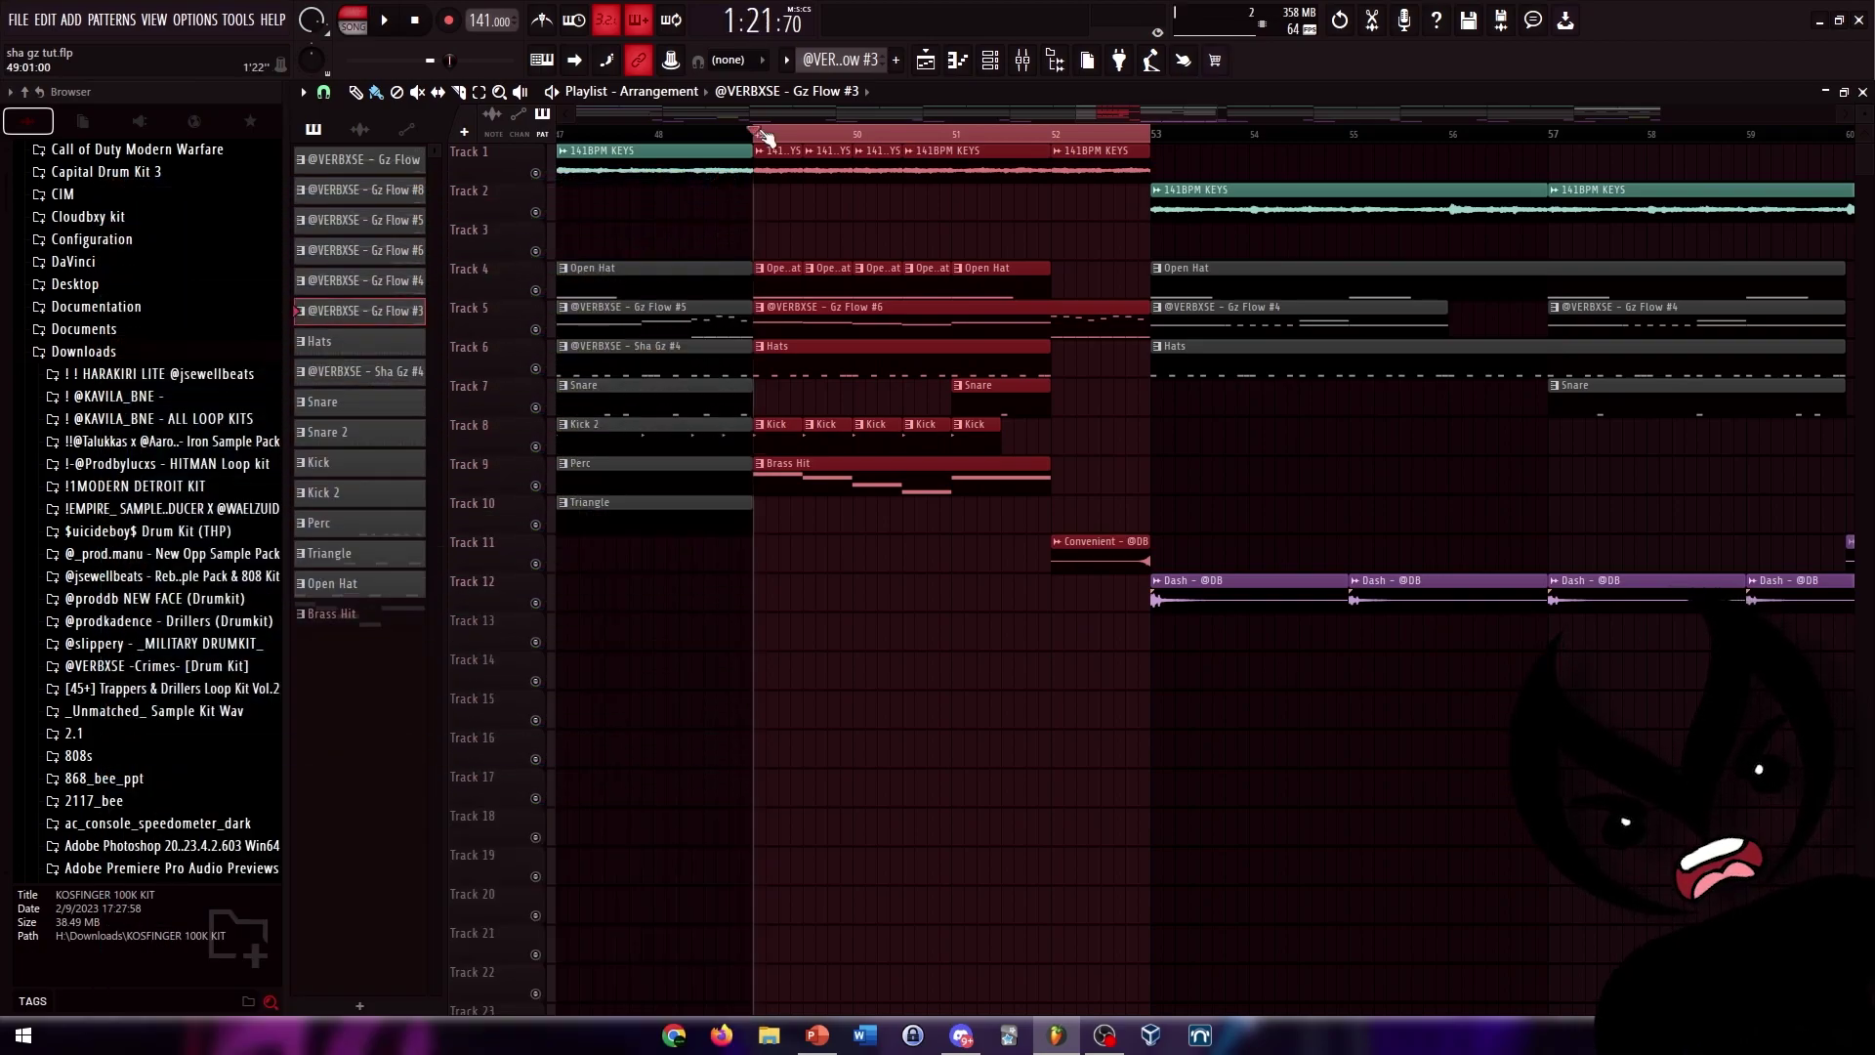
pyautogui.press('space')
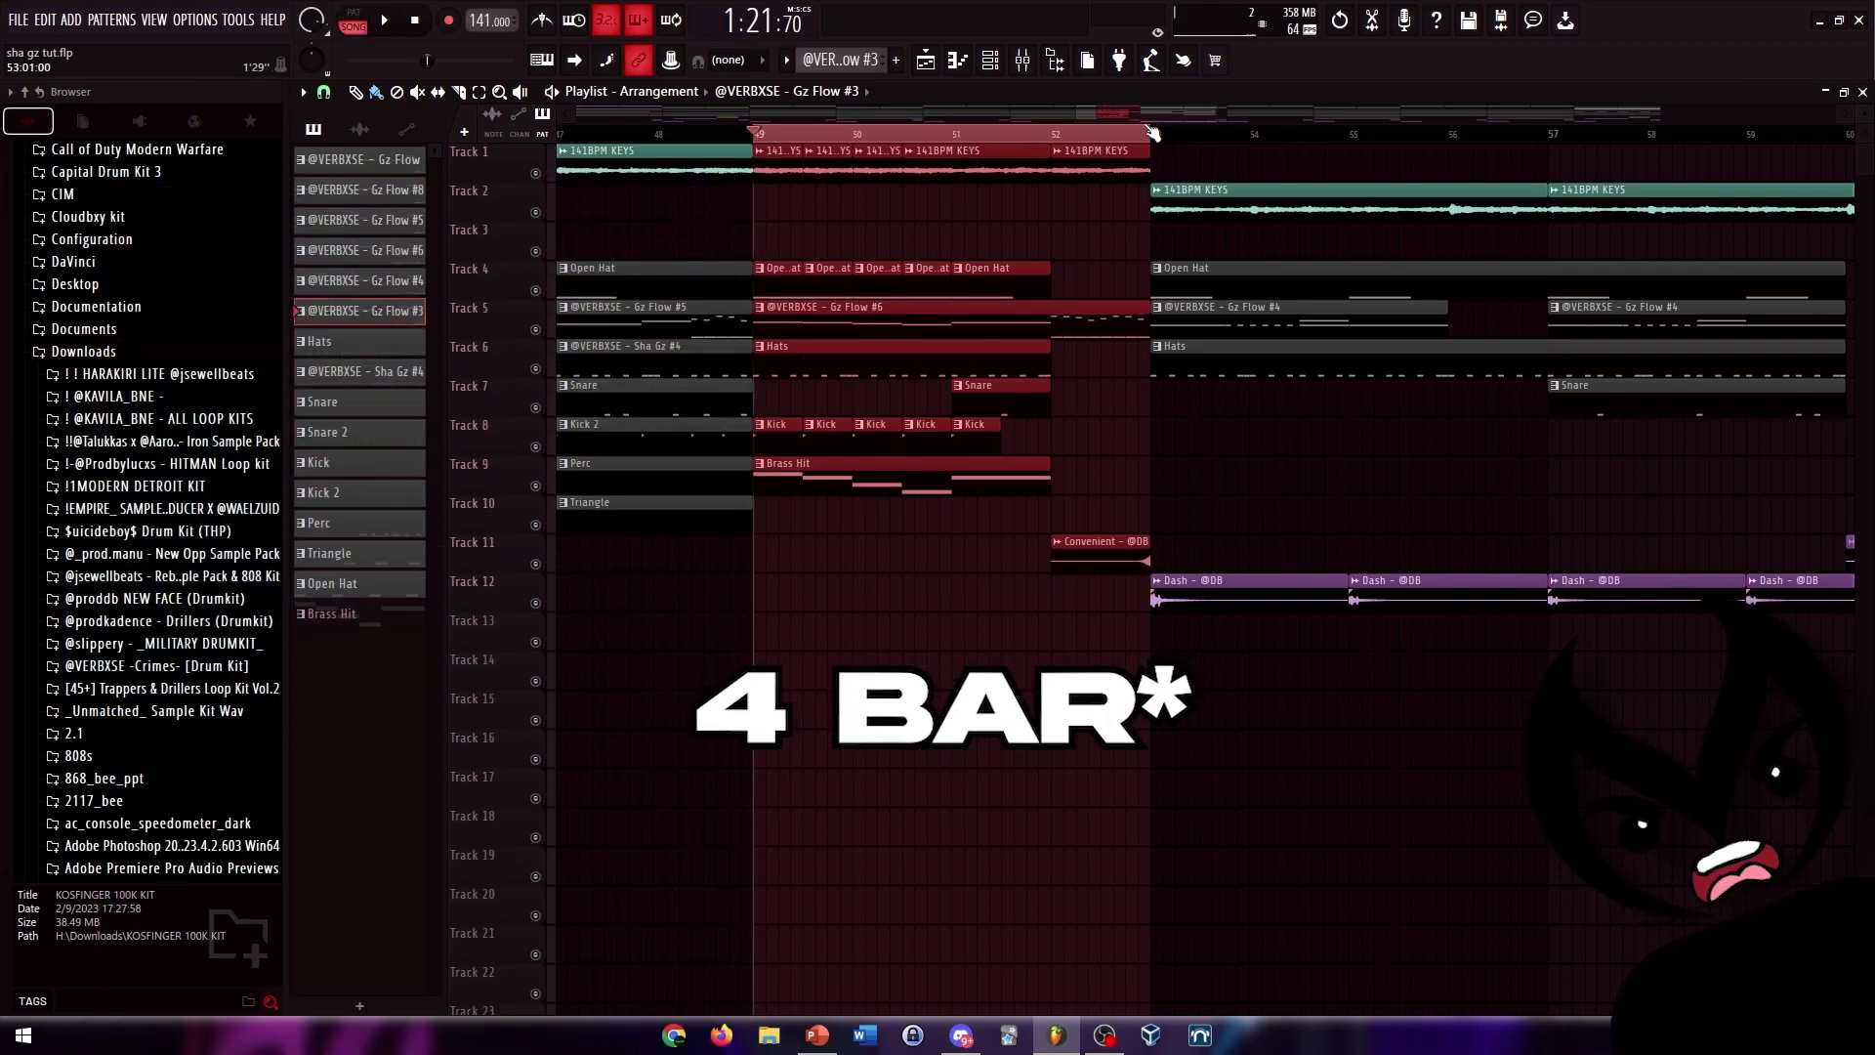
pyautogui.scroll(-5, 1121, 472)
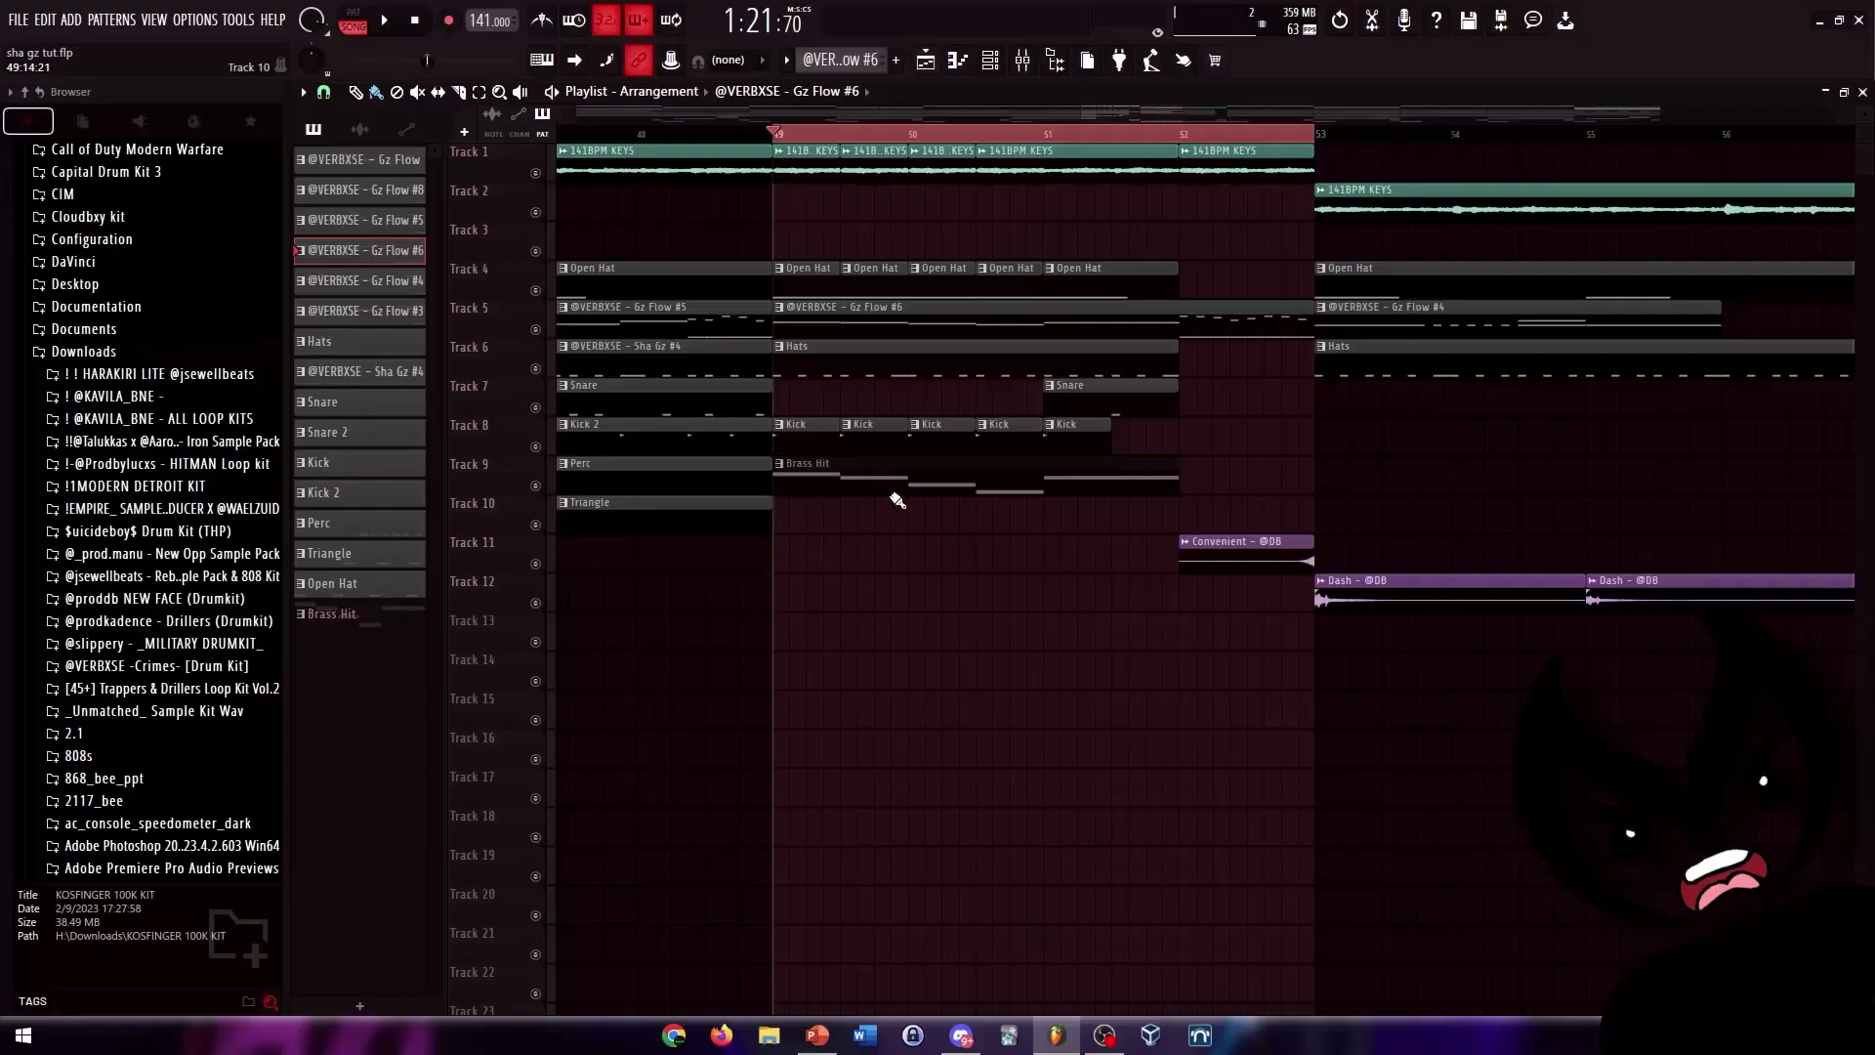
pyautogui.scroll(-1, 832, 459)
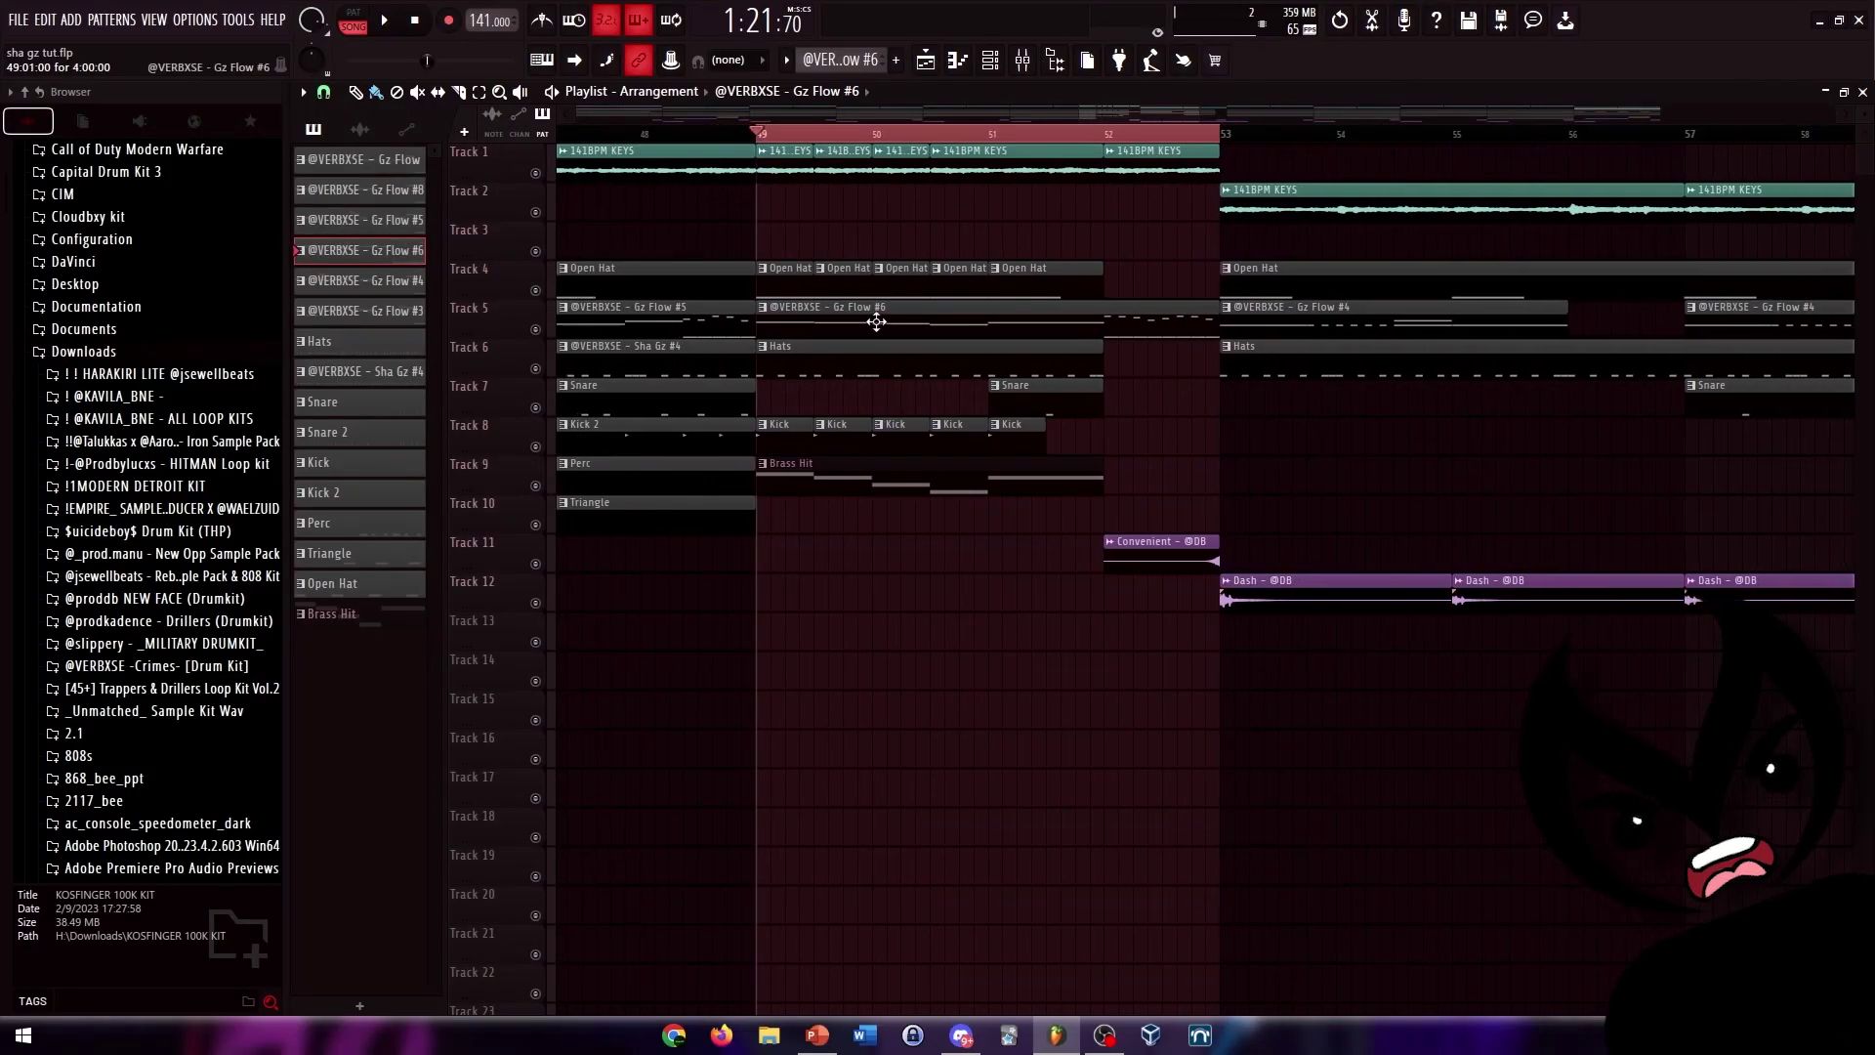
pyautogui.doubleClick(819, 324)
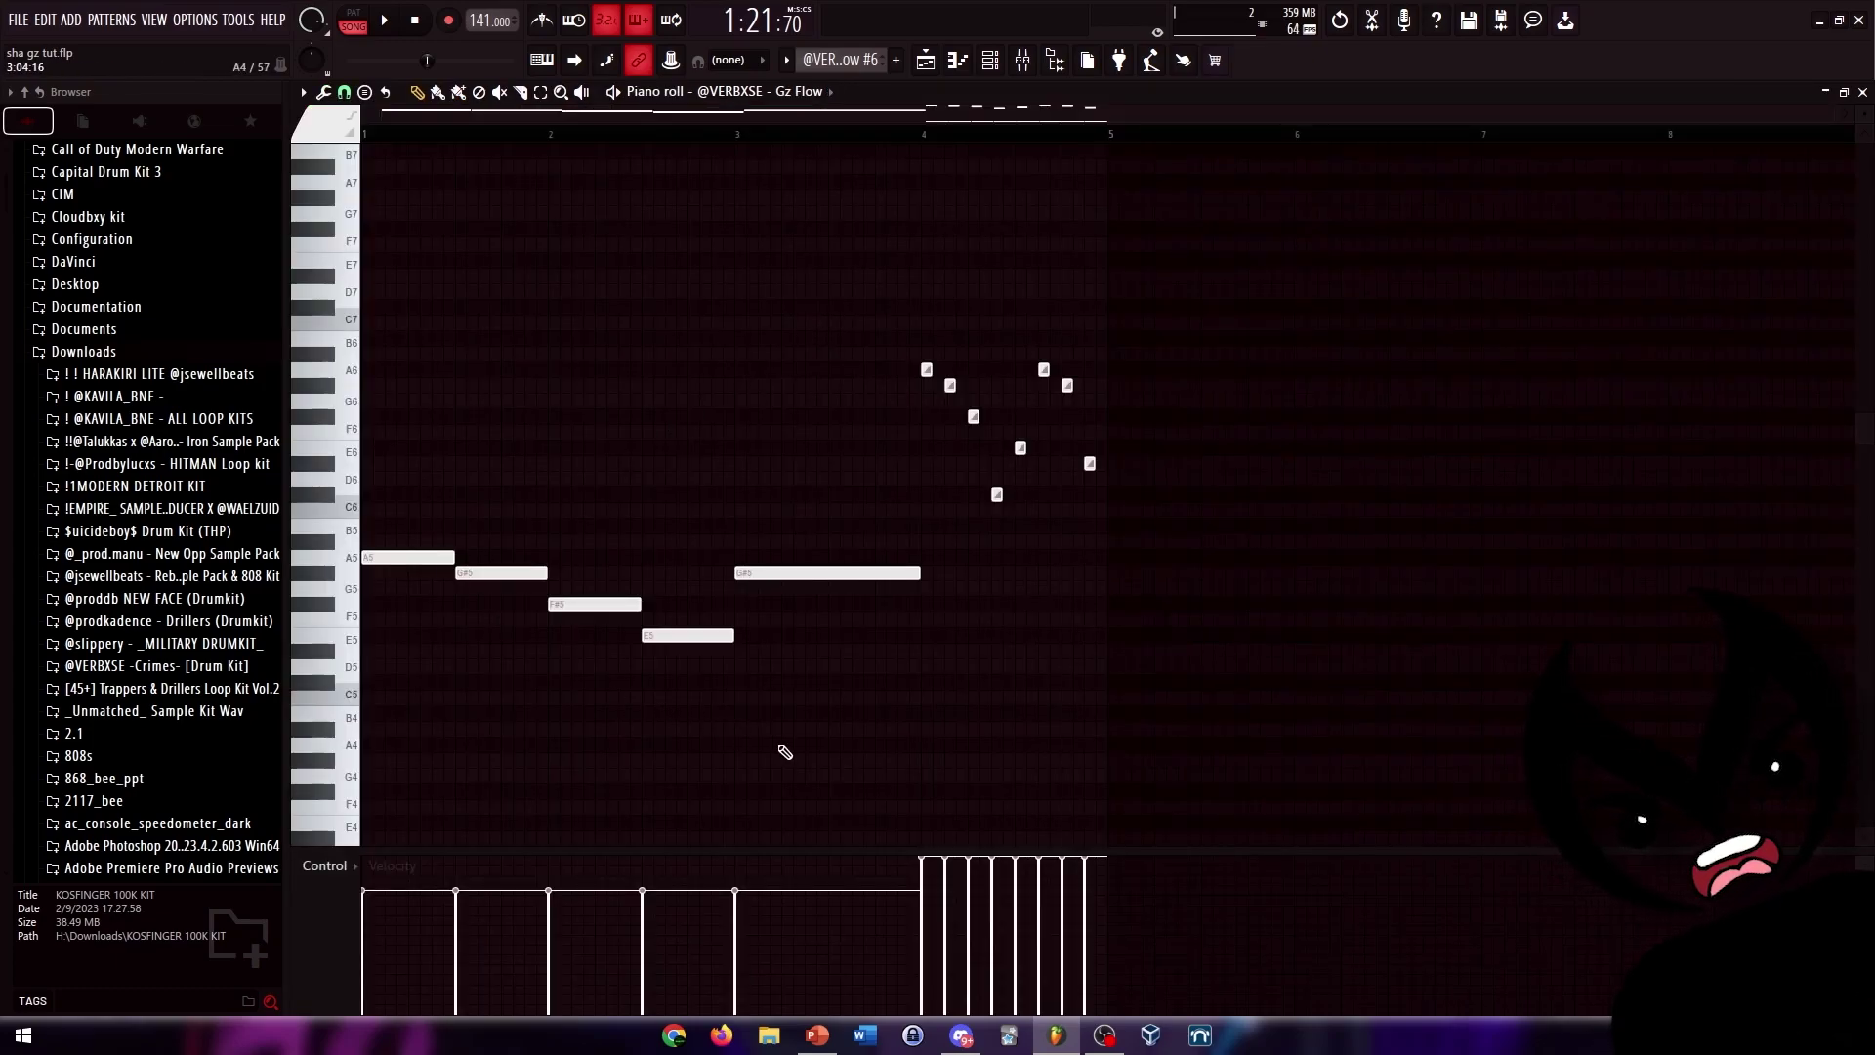
pyautogui.click(345, 566)
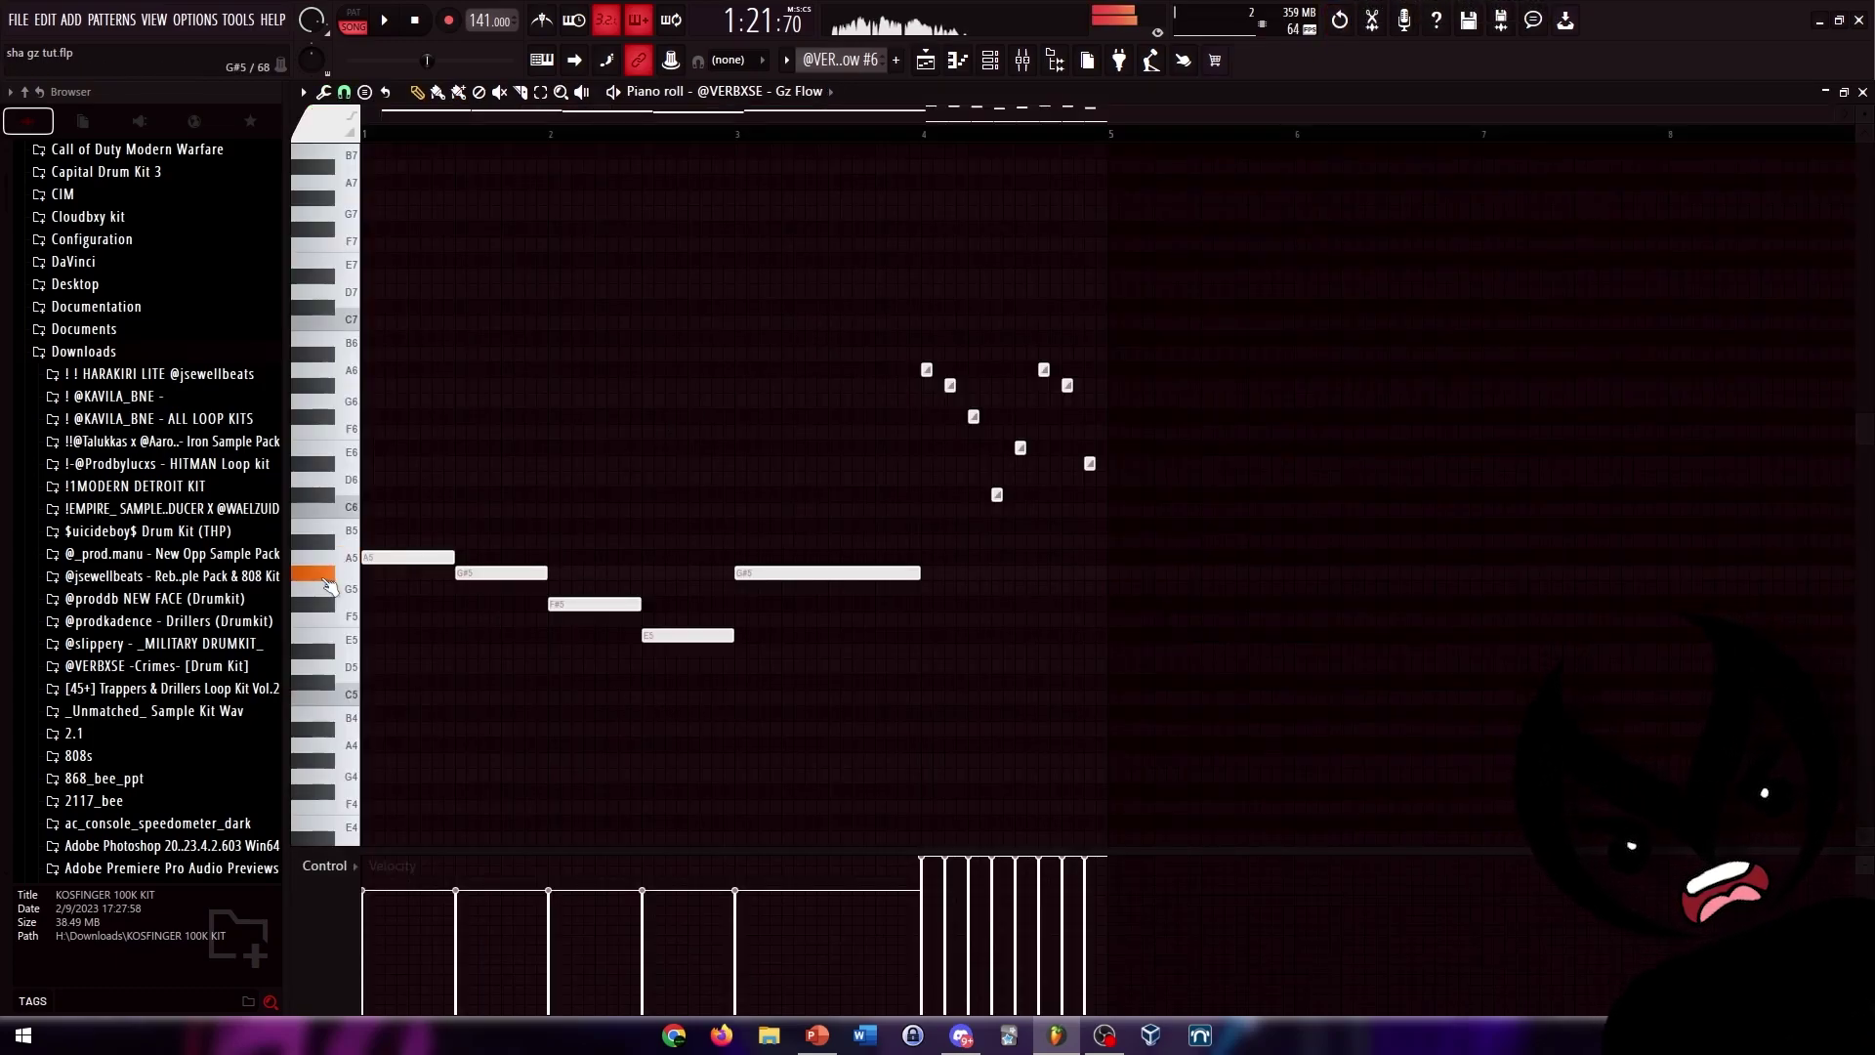
pyautogui.click(322, 580)
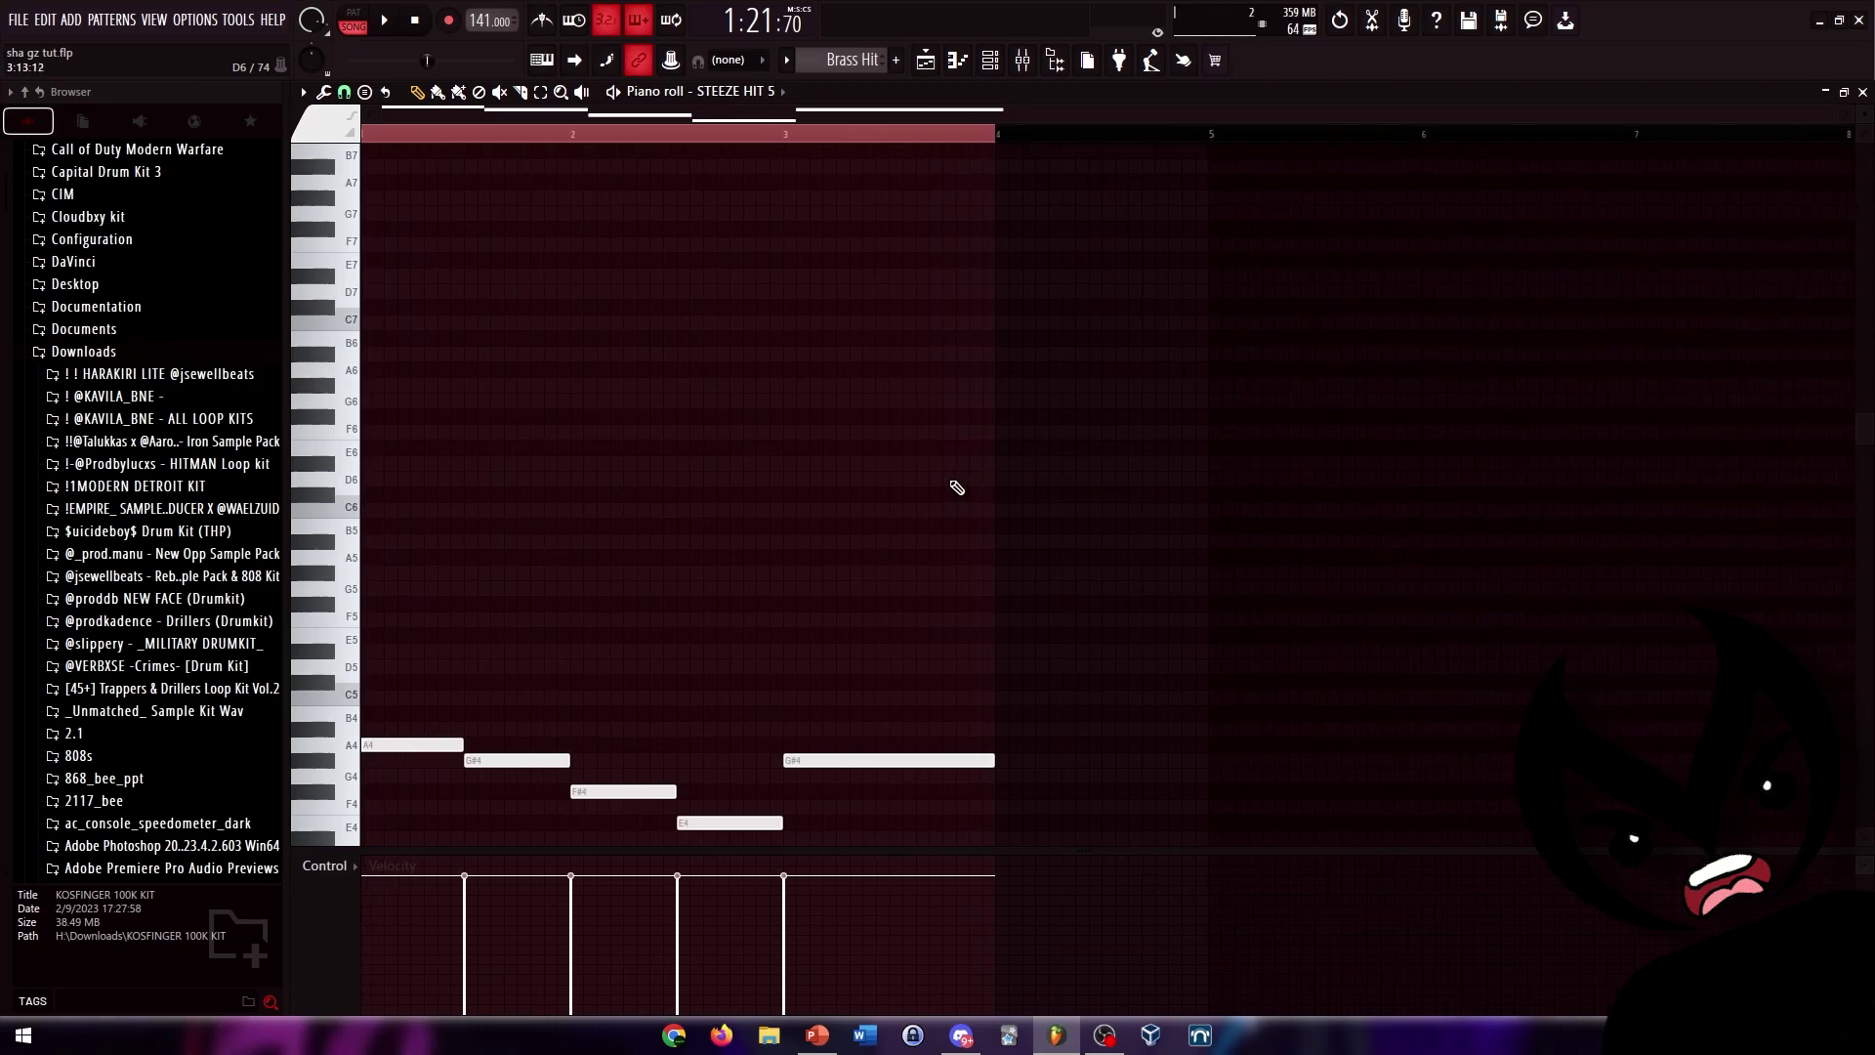
# - Examine the five notes of the Brass Hit pattern and play them back in the piano roll
pyautogui.scroll(-5, 957, 489)
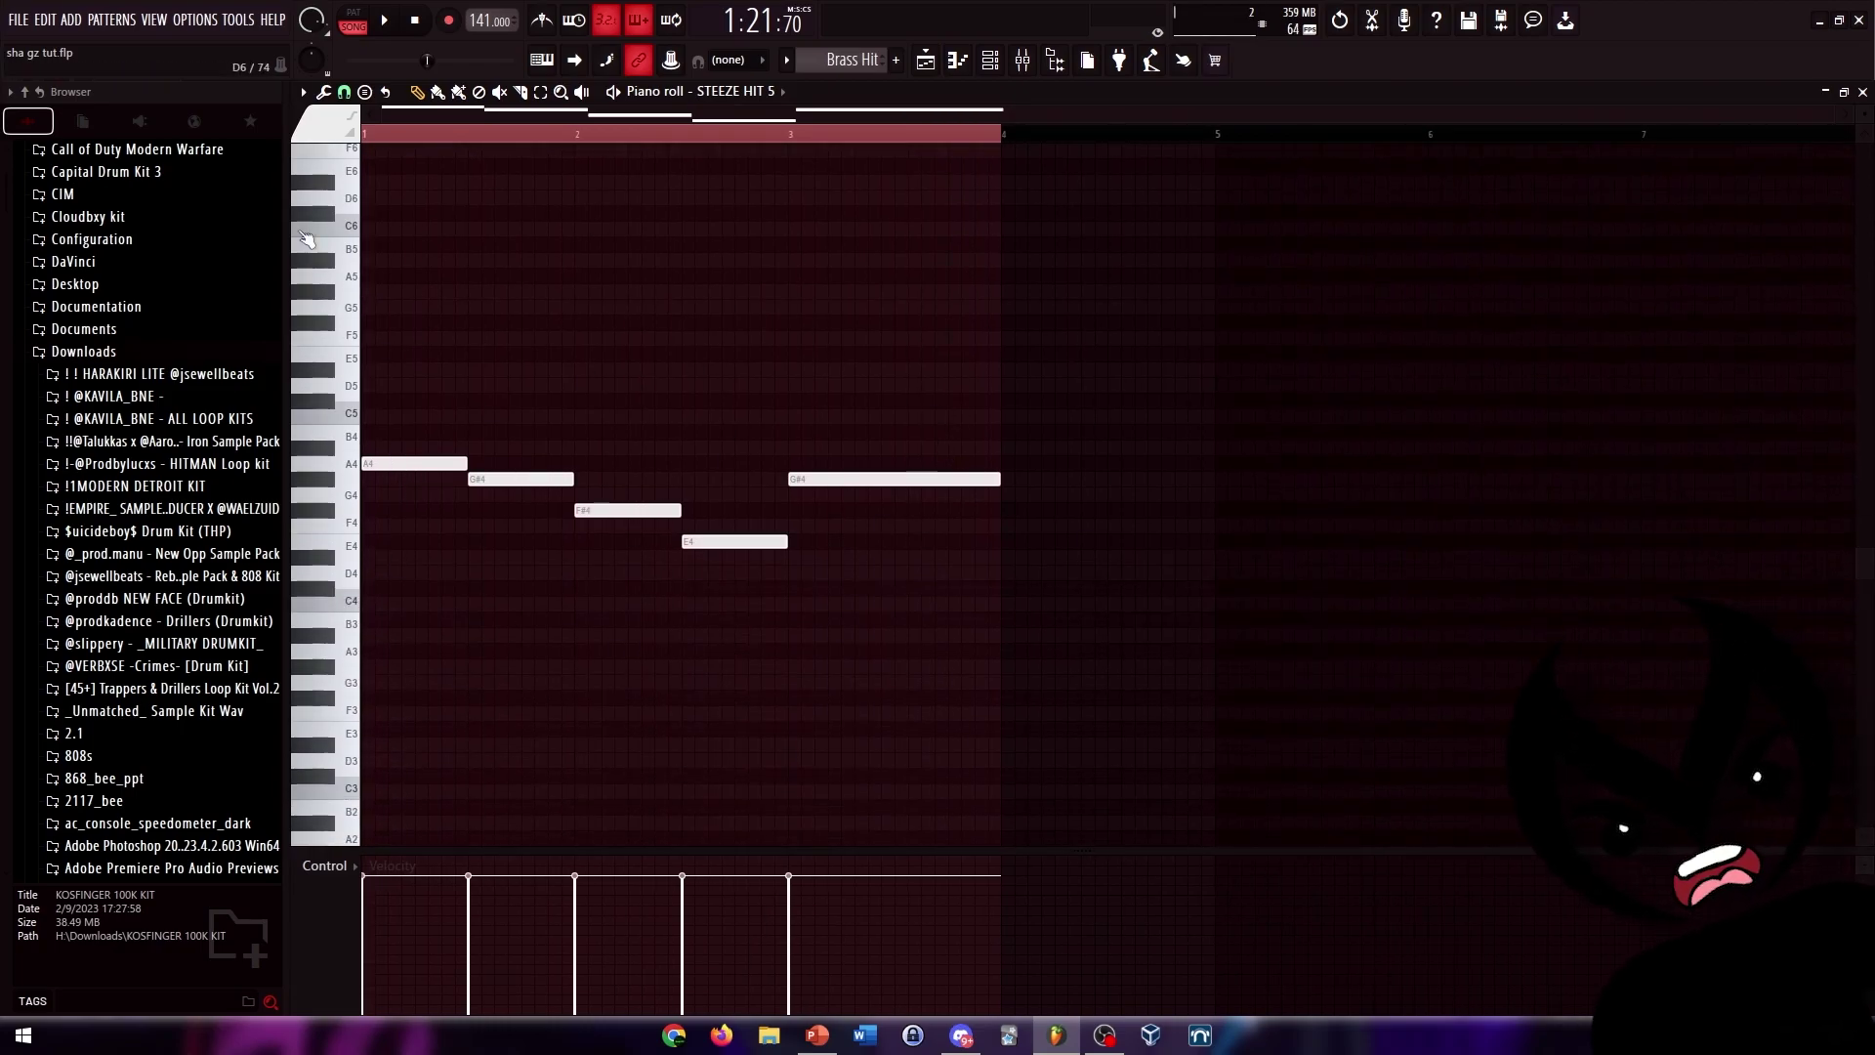
pyautogui.click(615, 94)
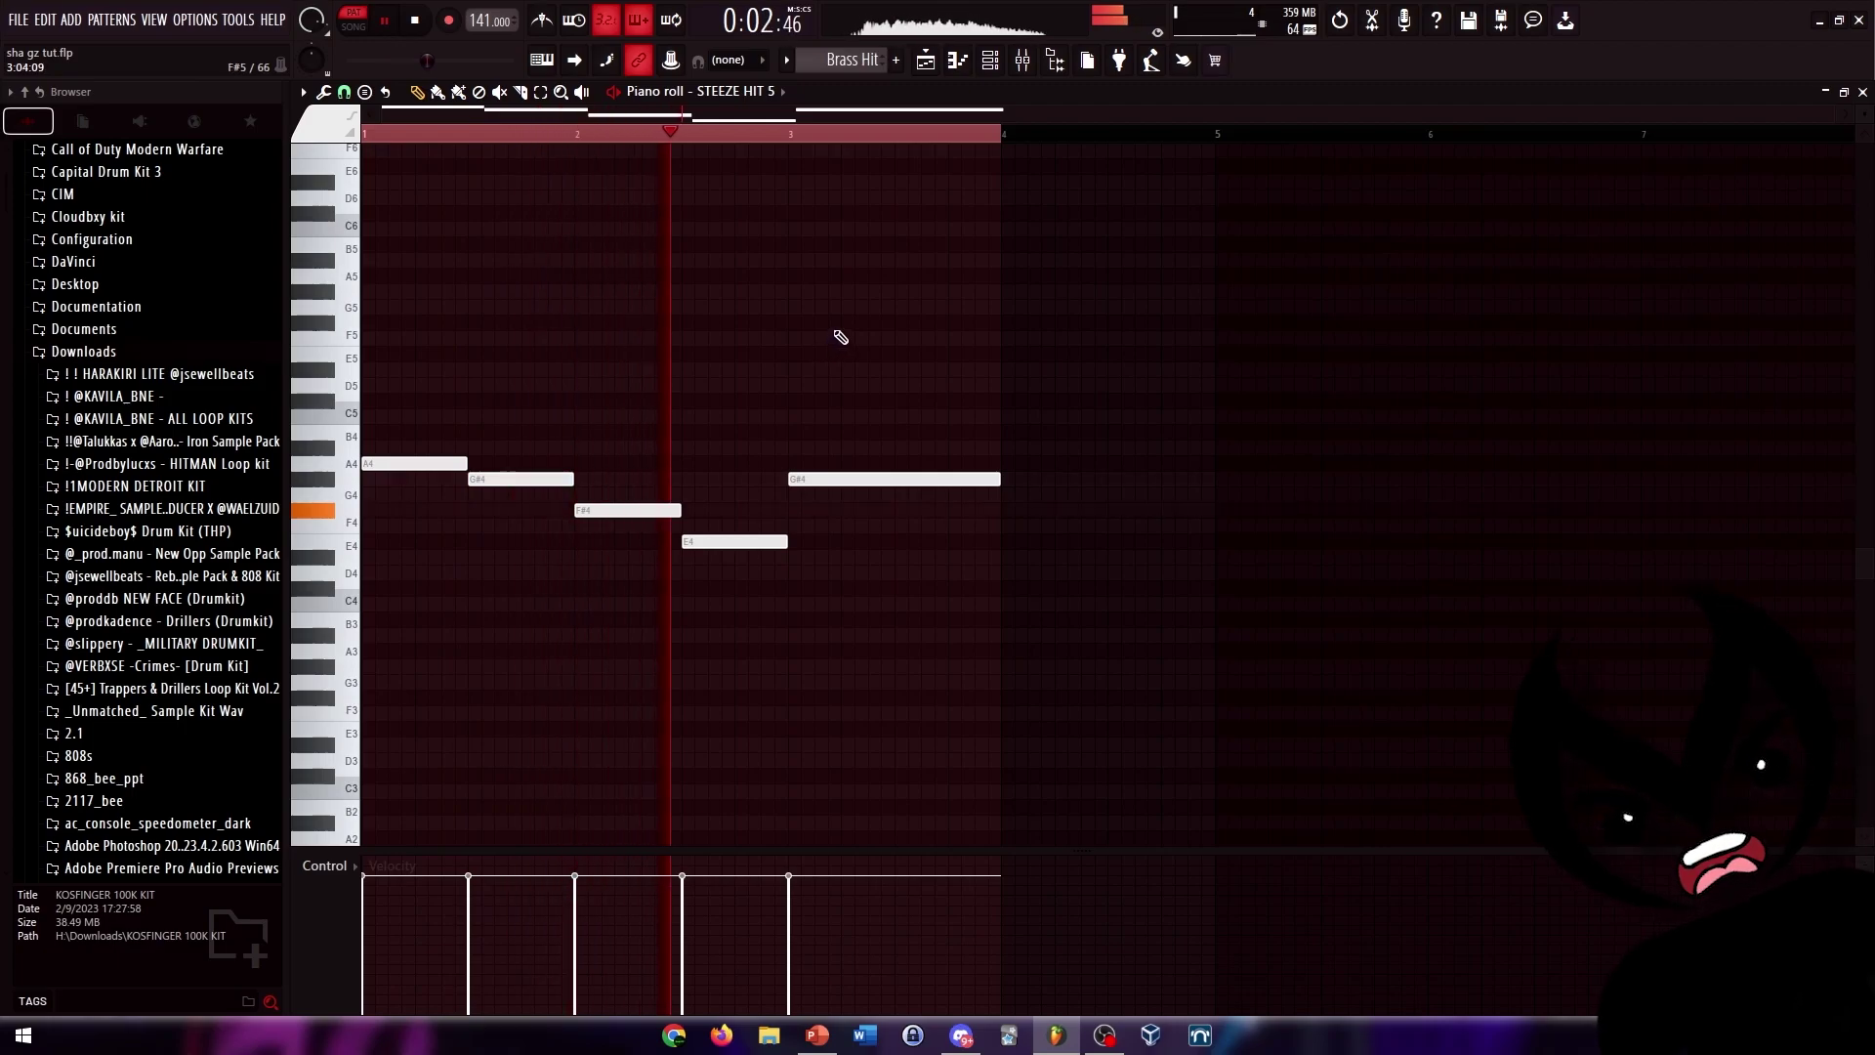
pyautogui.press('space')
# - Return to the playlist, play the arrangement from bar 49, extend the time selection through bar 56, and clear it
pyautogui.click(928, 62)
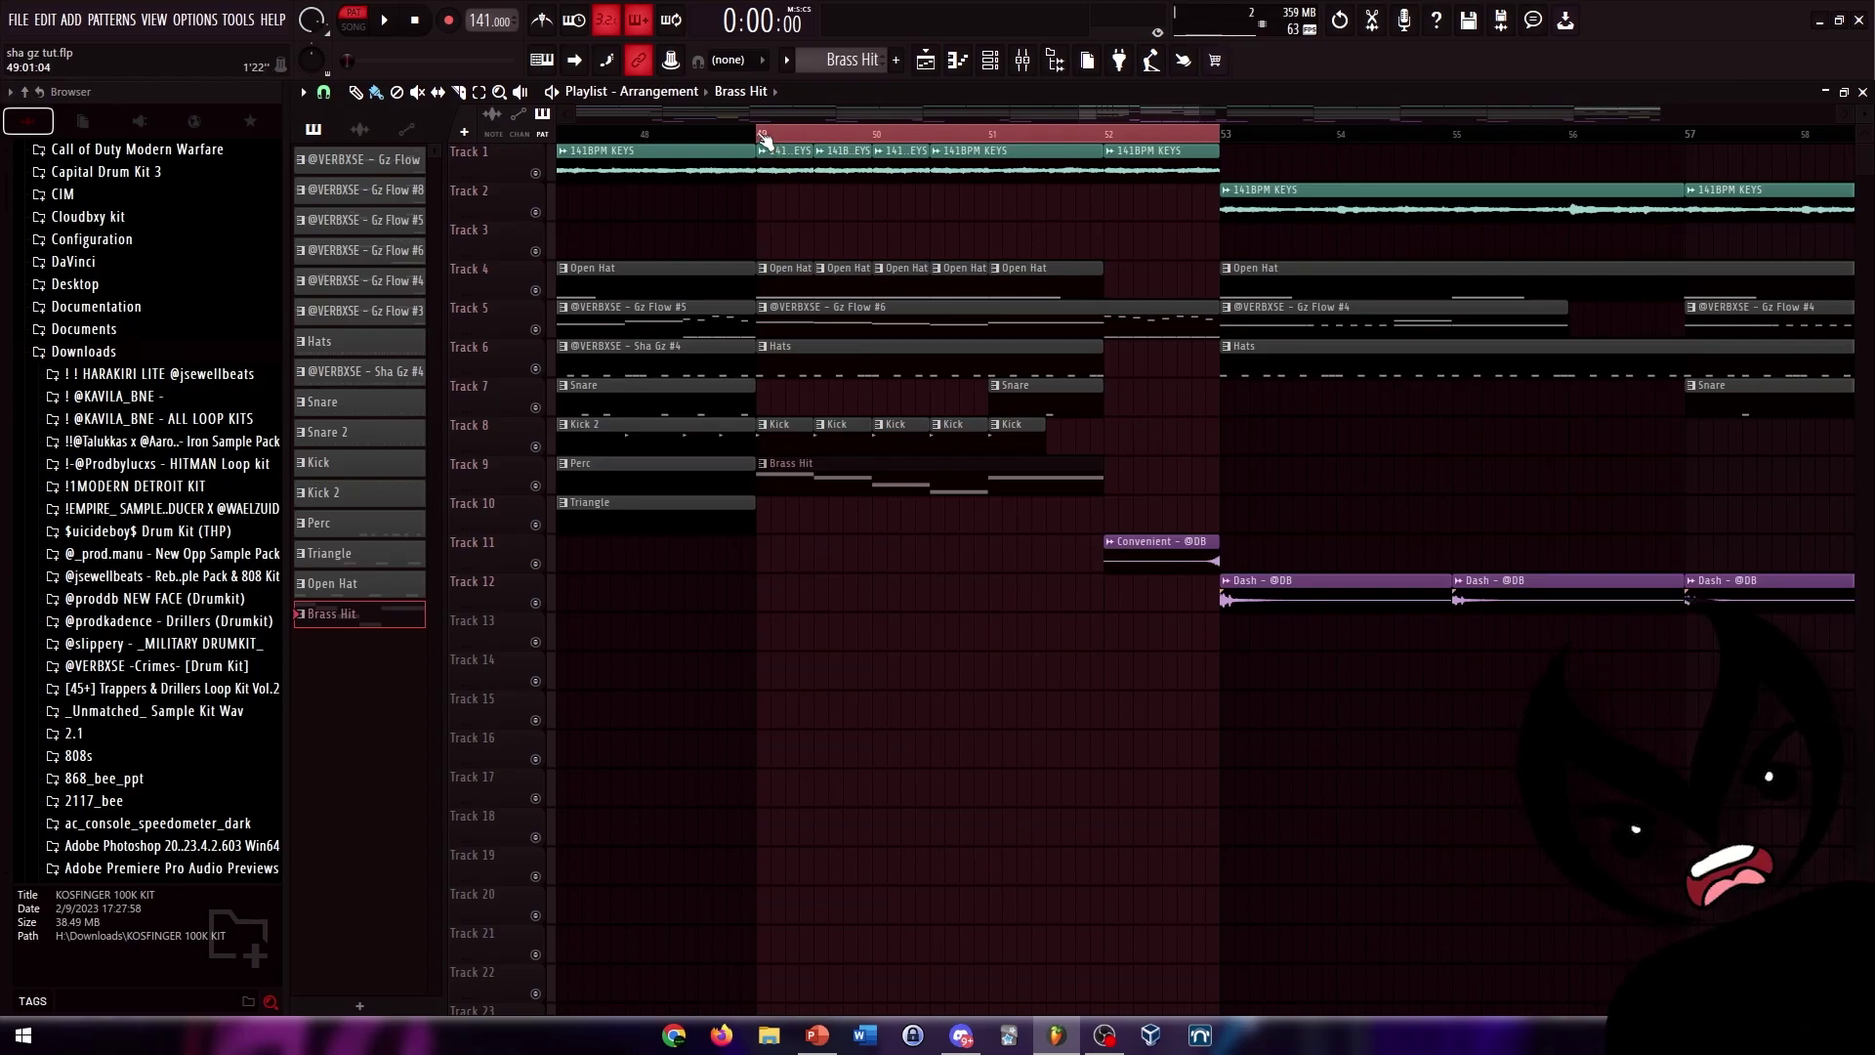
pyautogui.moveTo(912, 141); pyautogui.dragTo(1227, 118)
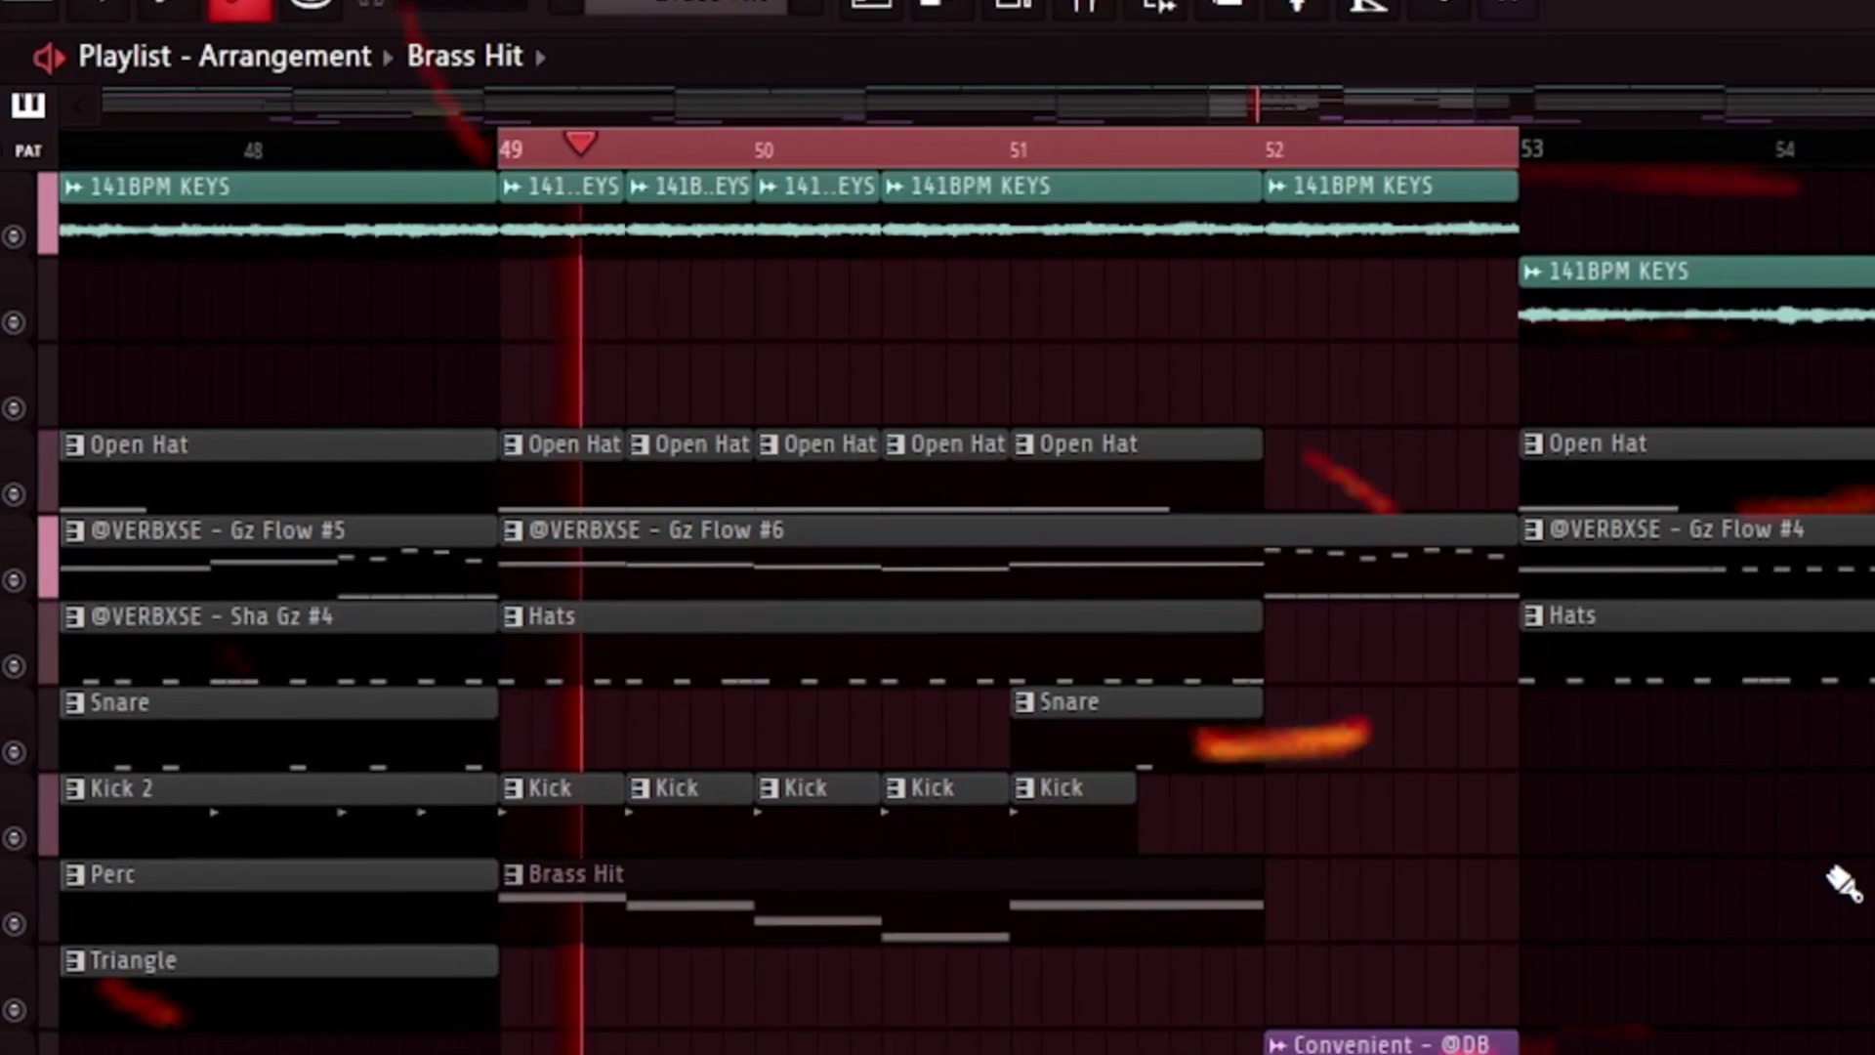
pyautogui.moveTo(1525, 157); pyautogui.dragTo(1870, 157)
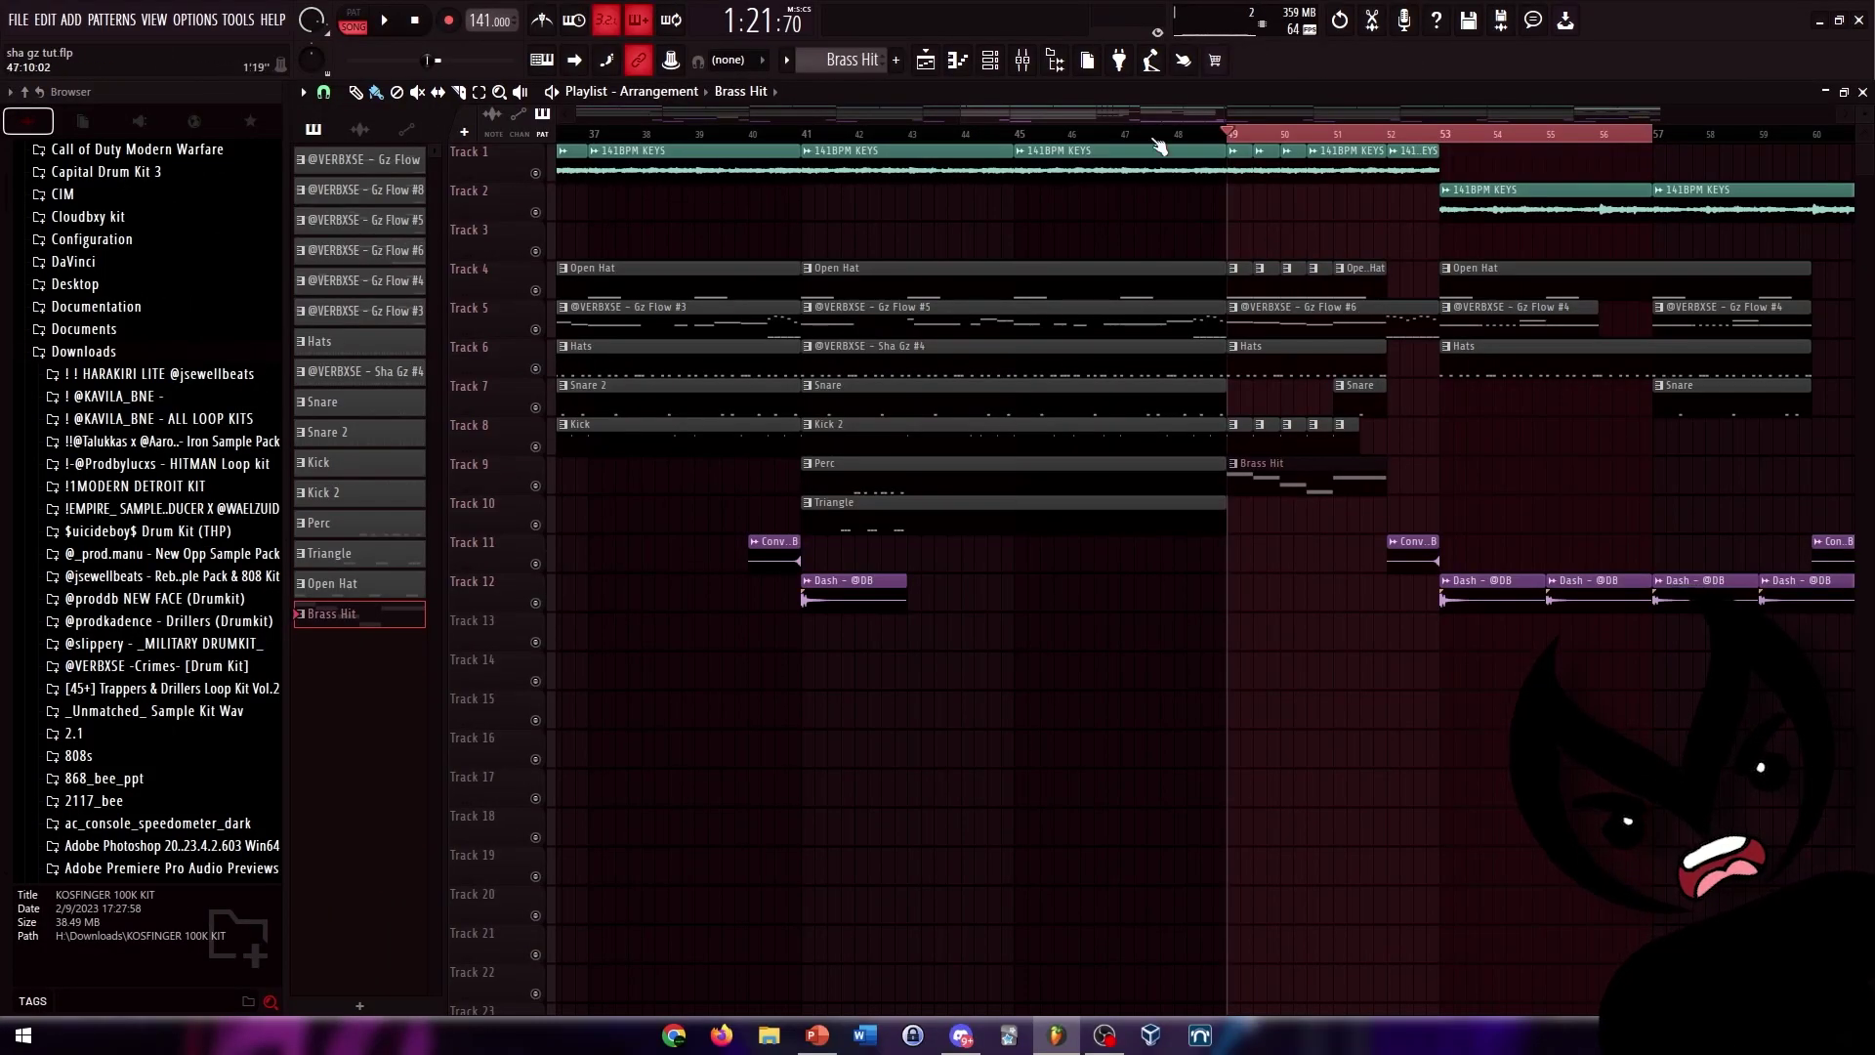
pyautogui.moveTo(1172, 110); pyautogui.dragTo(1258, 98)
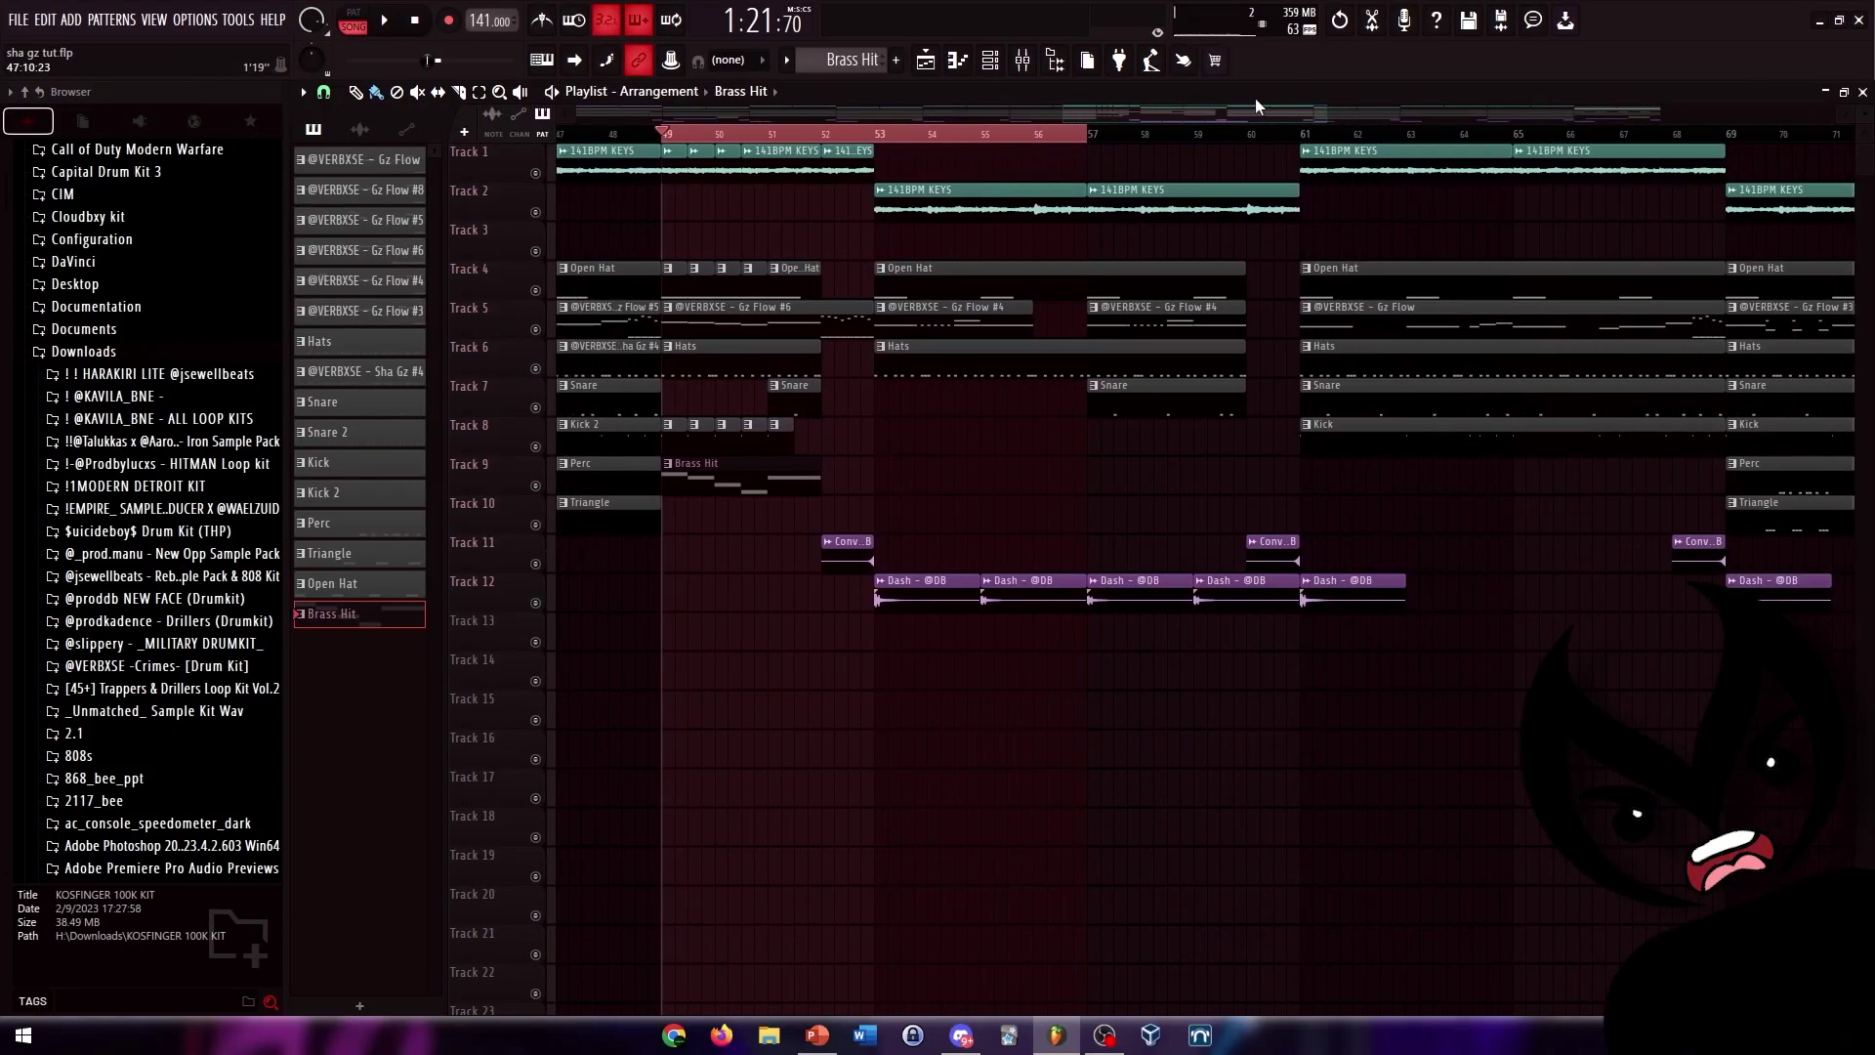
pyautogui.click(948, 203)
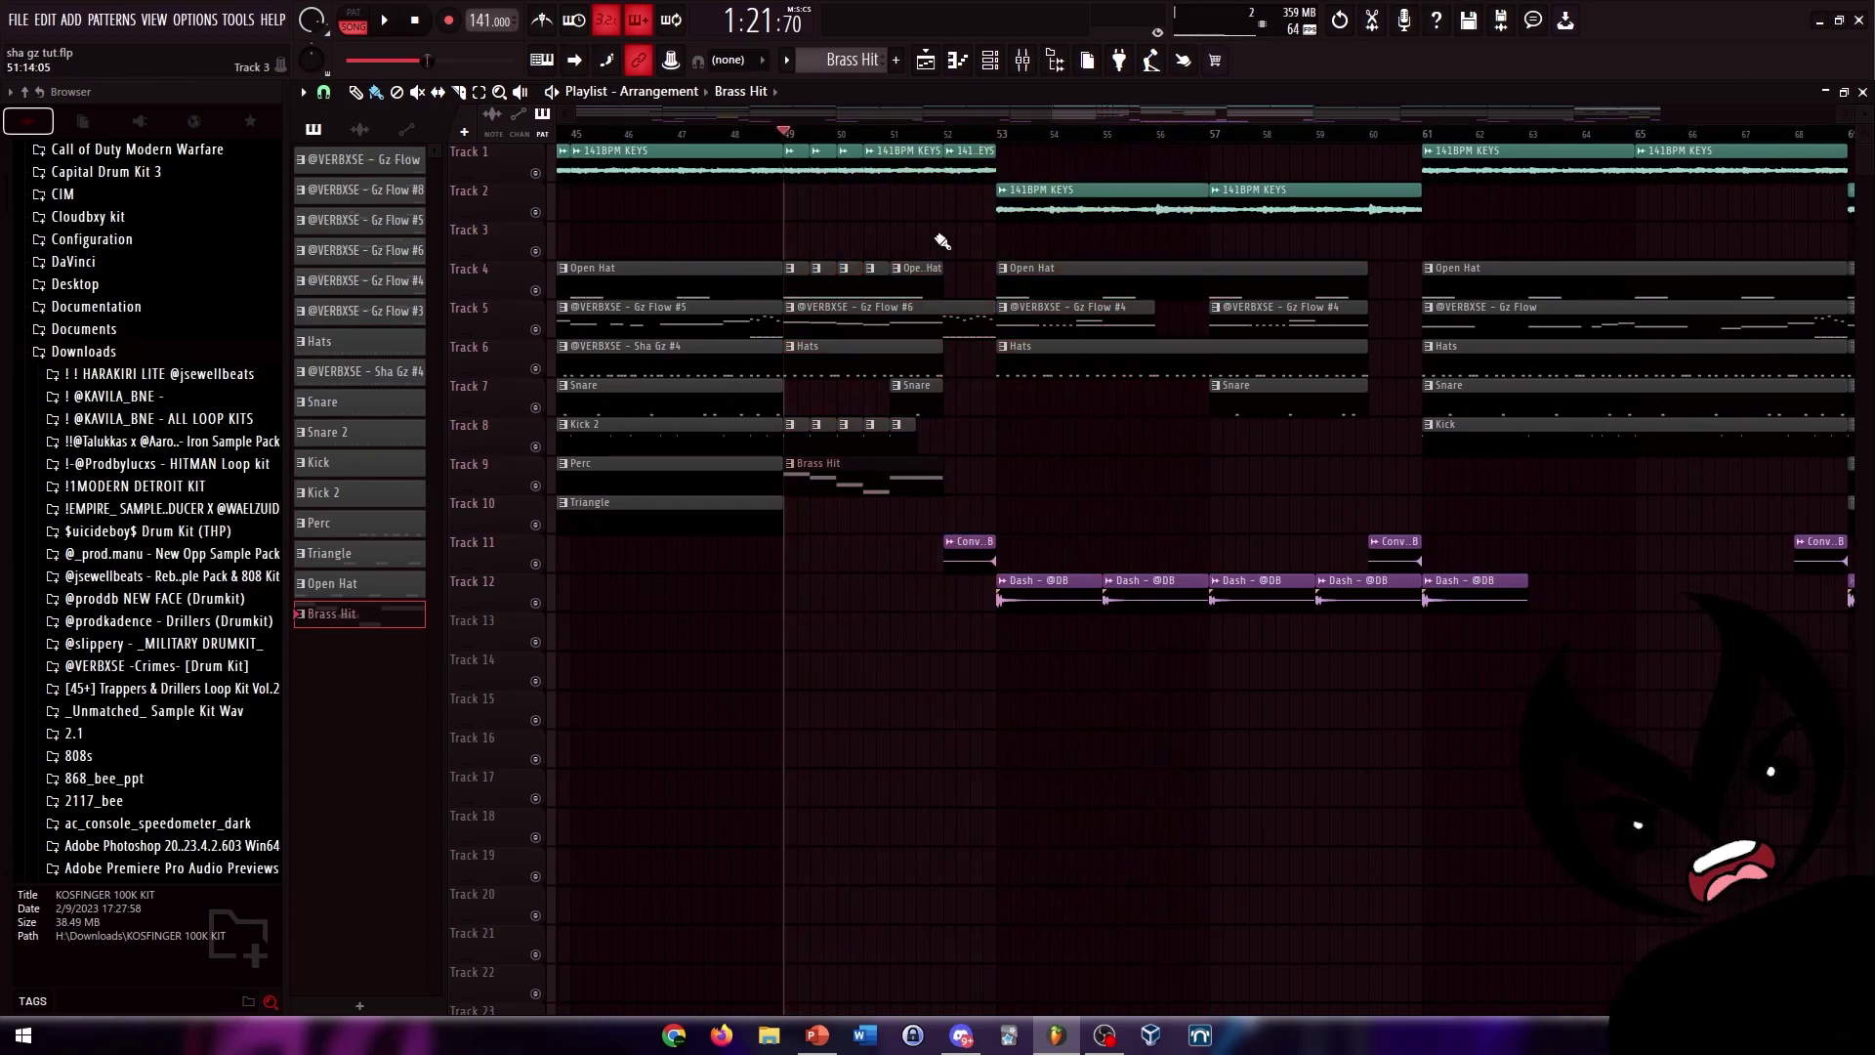
# - Isolate Tracks 11 and 12, play the Convenient and Dash clips around bar 17, and unmute all tracks again
pyautogui.keyDown('ctrl'); pyautogui.scroll(-5, 906, 169); pyautogui.keyUp('ctrl')
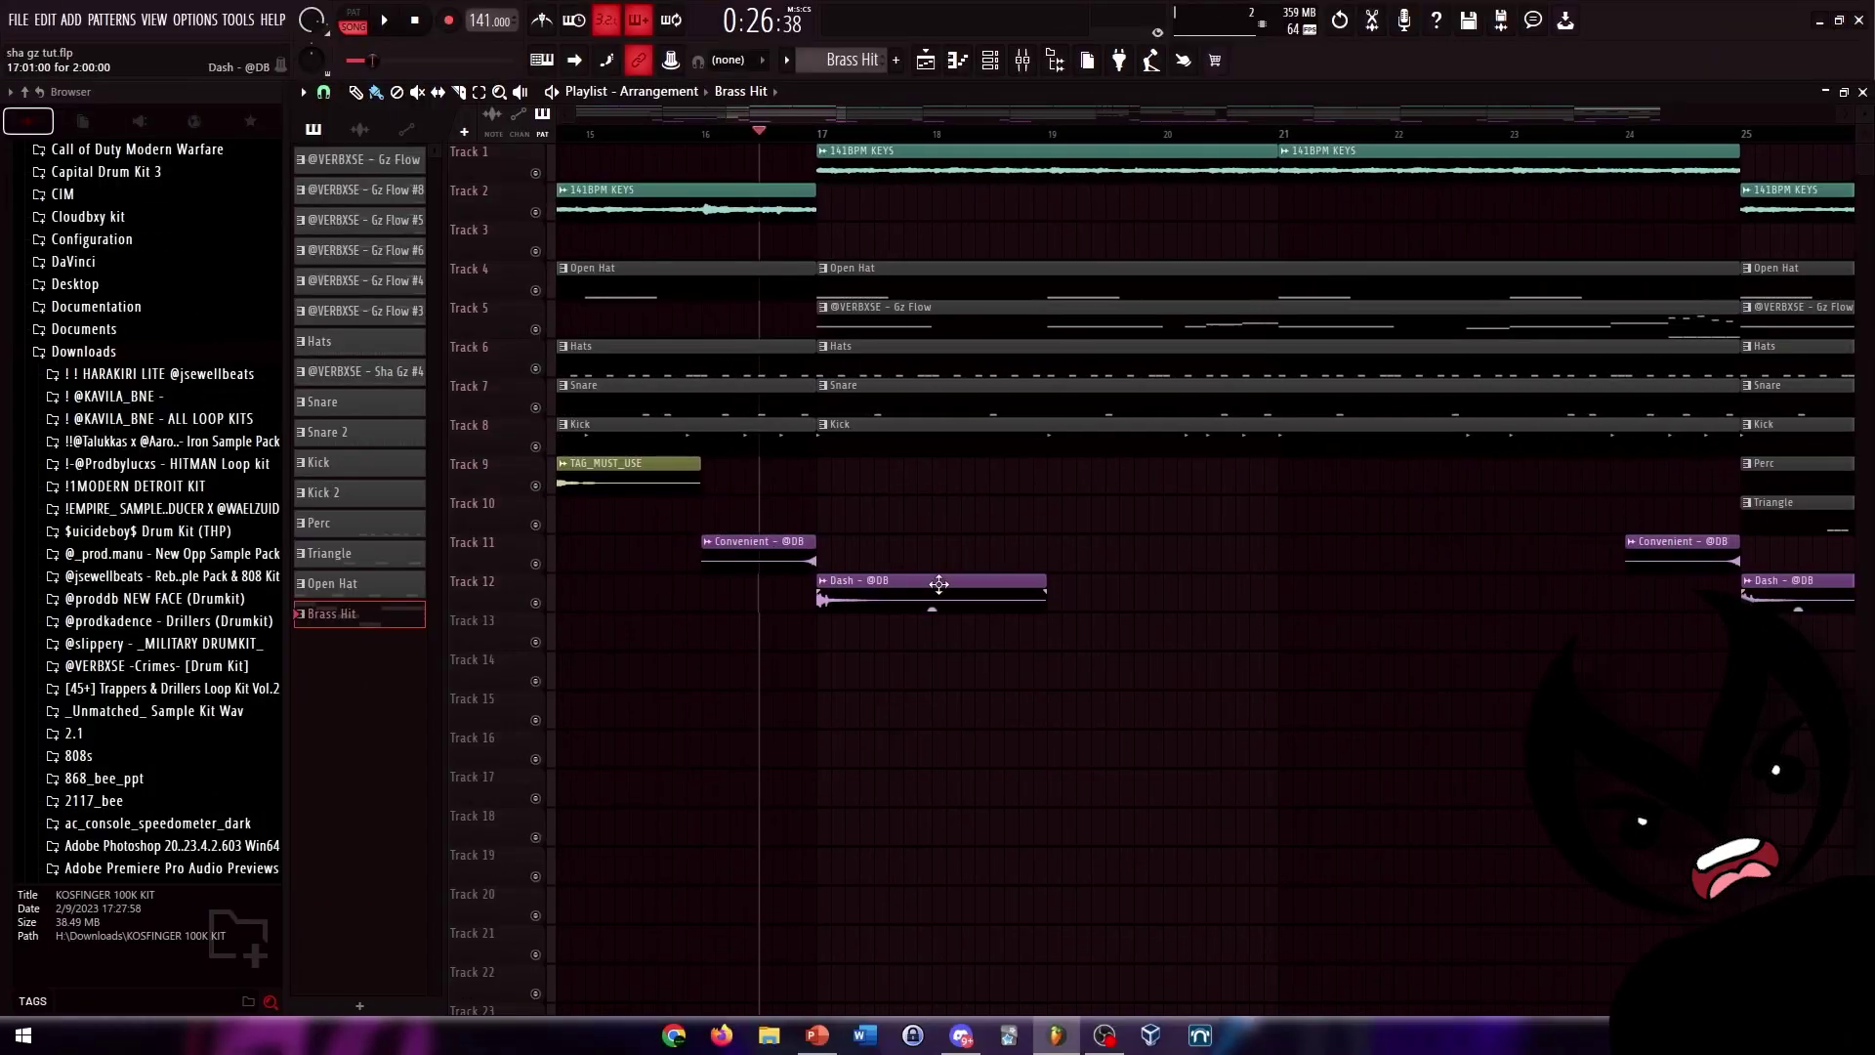
pyautogui.rightClick(535, 565)
pyautogui.click(535, 603)
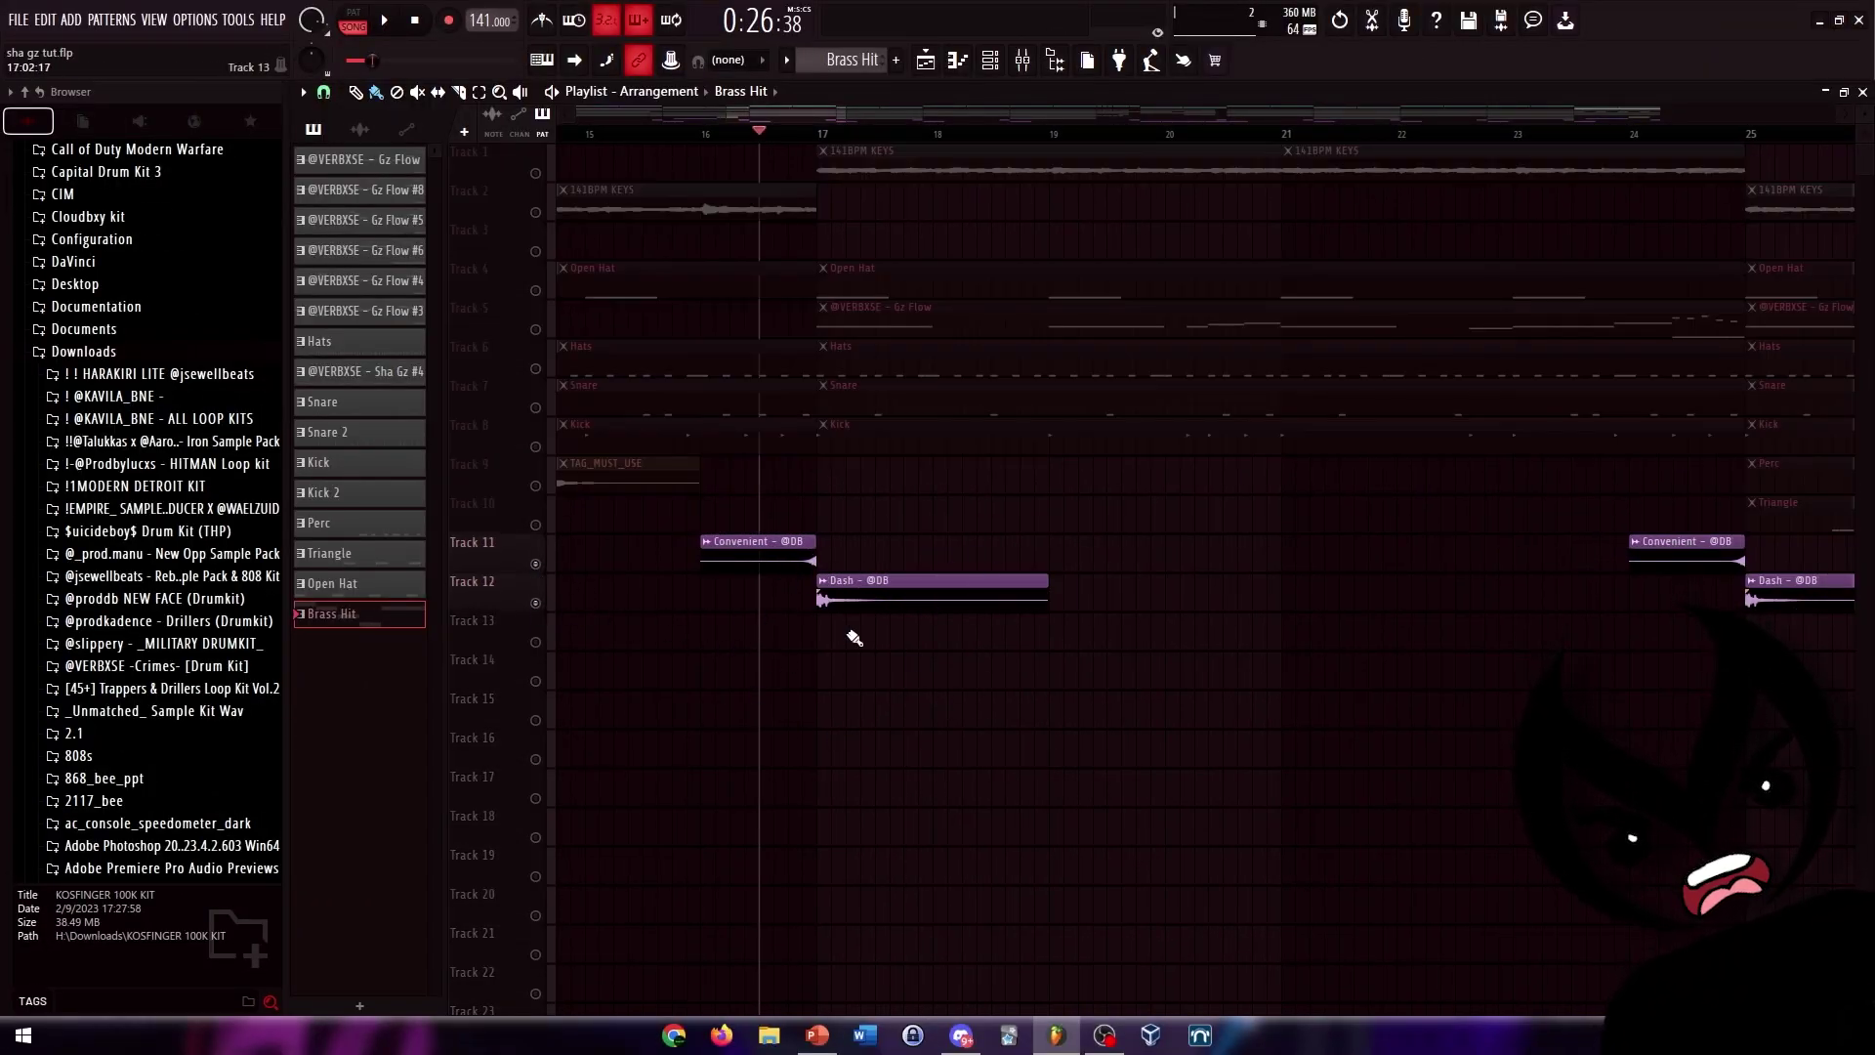
pyautogui.press('space')
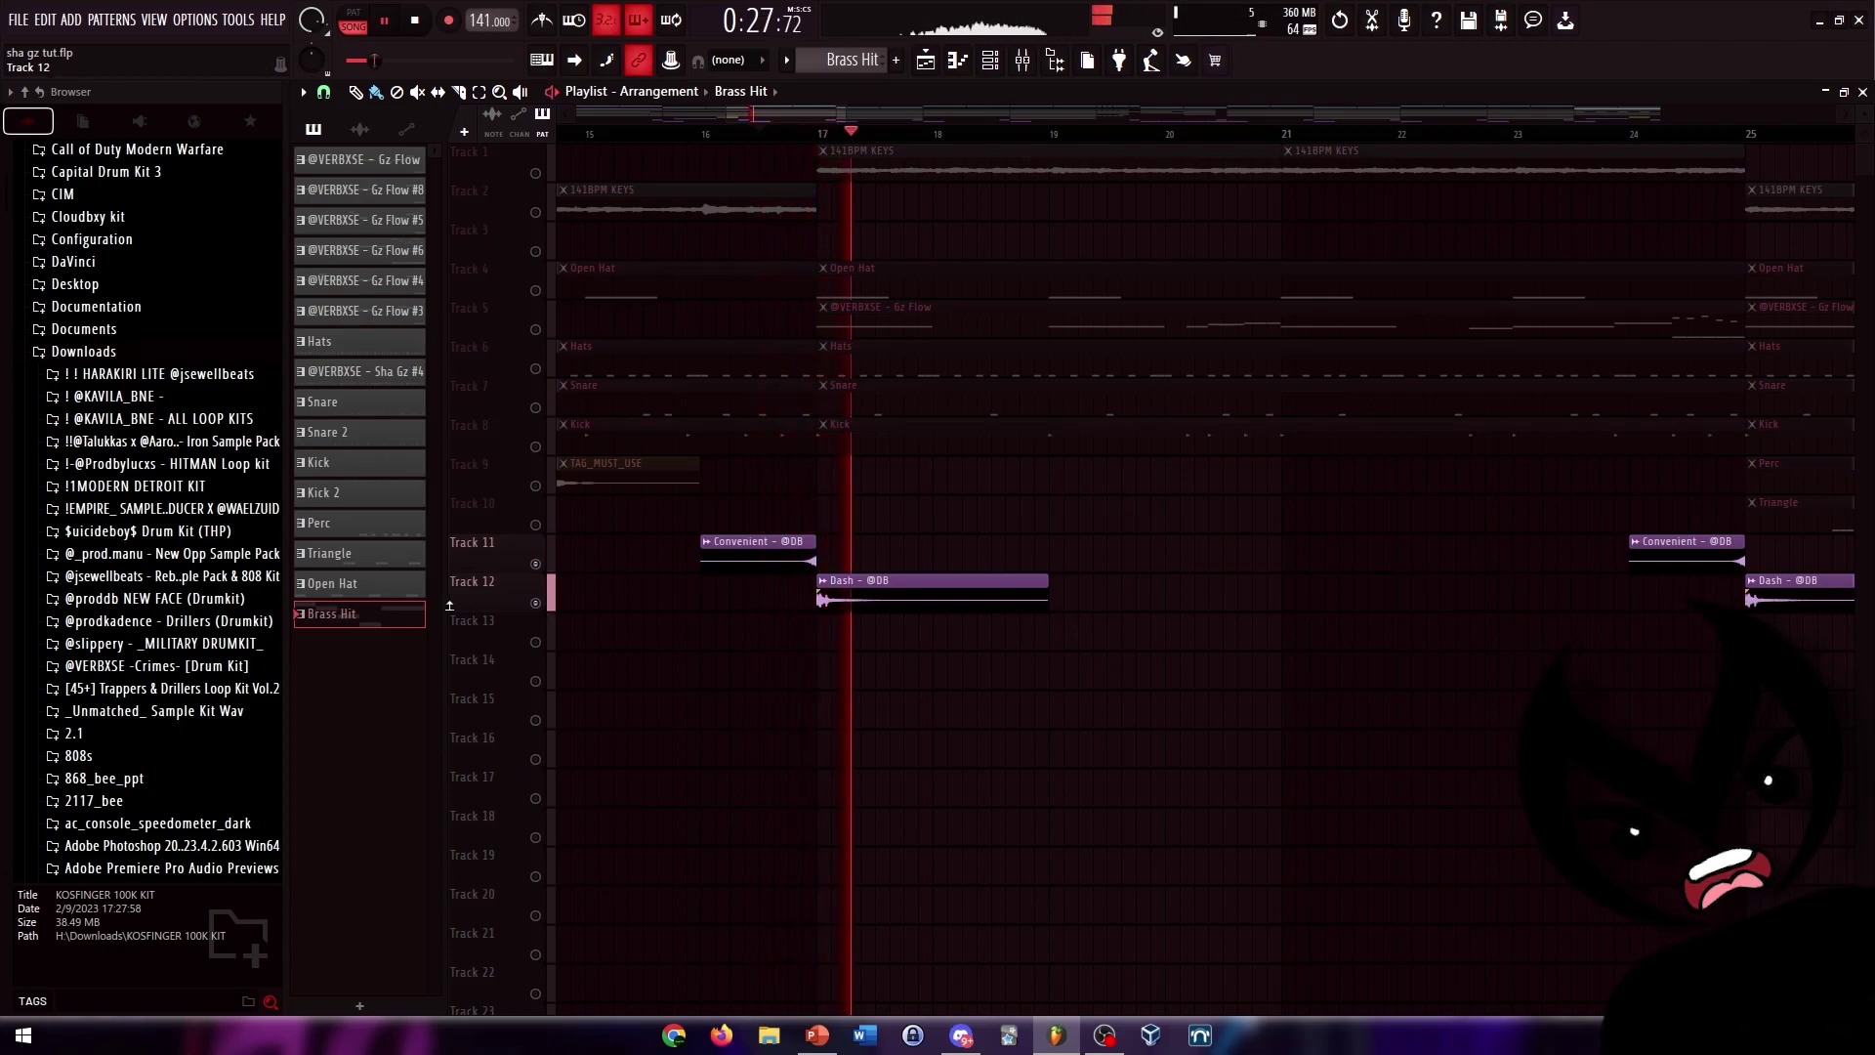
pyautogui.press('space')
pyautogui.click(535, 604)
pyautogui.click(535, 564)
pyautogui.rightClick(536, 565)
pyautogui.rightClick(535, 565)
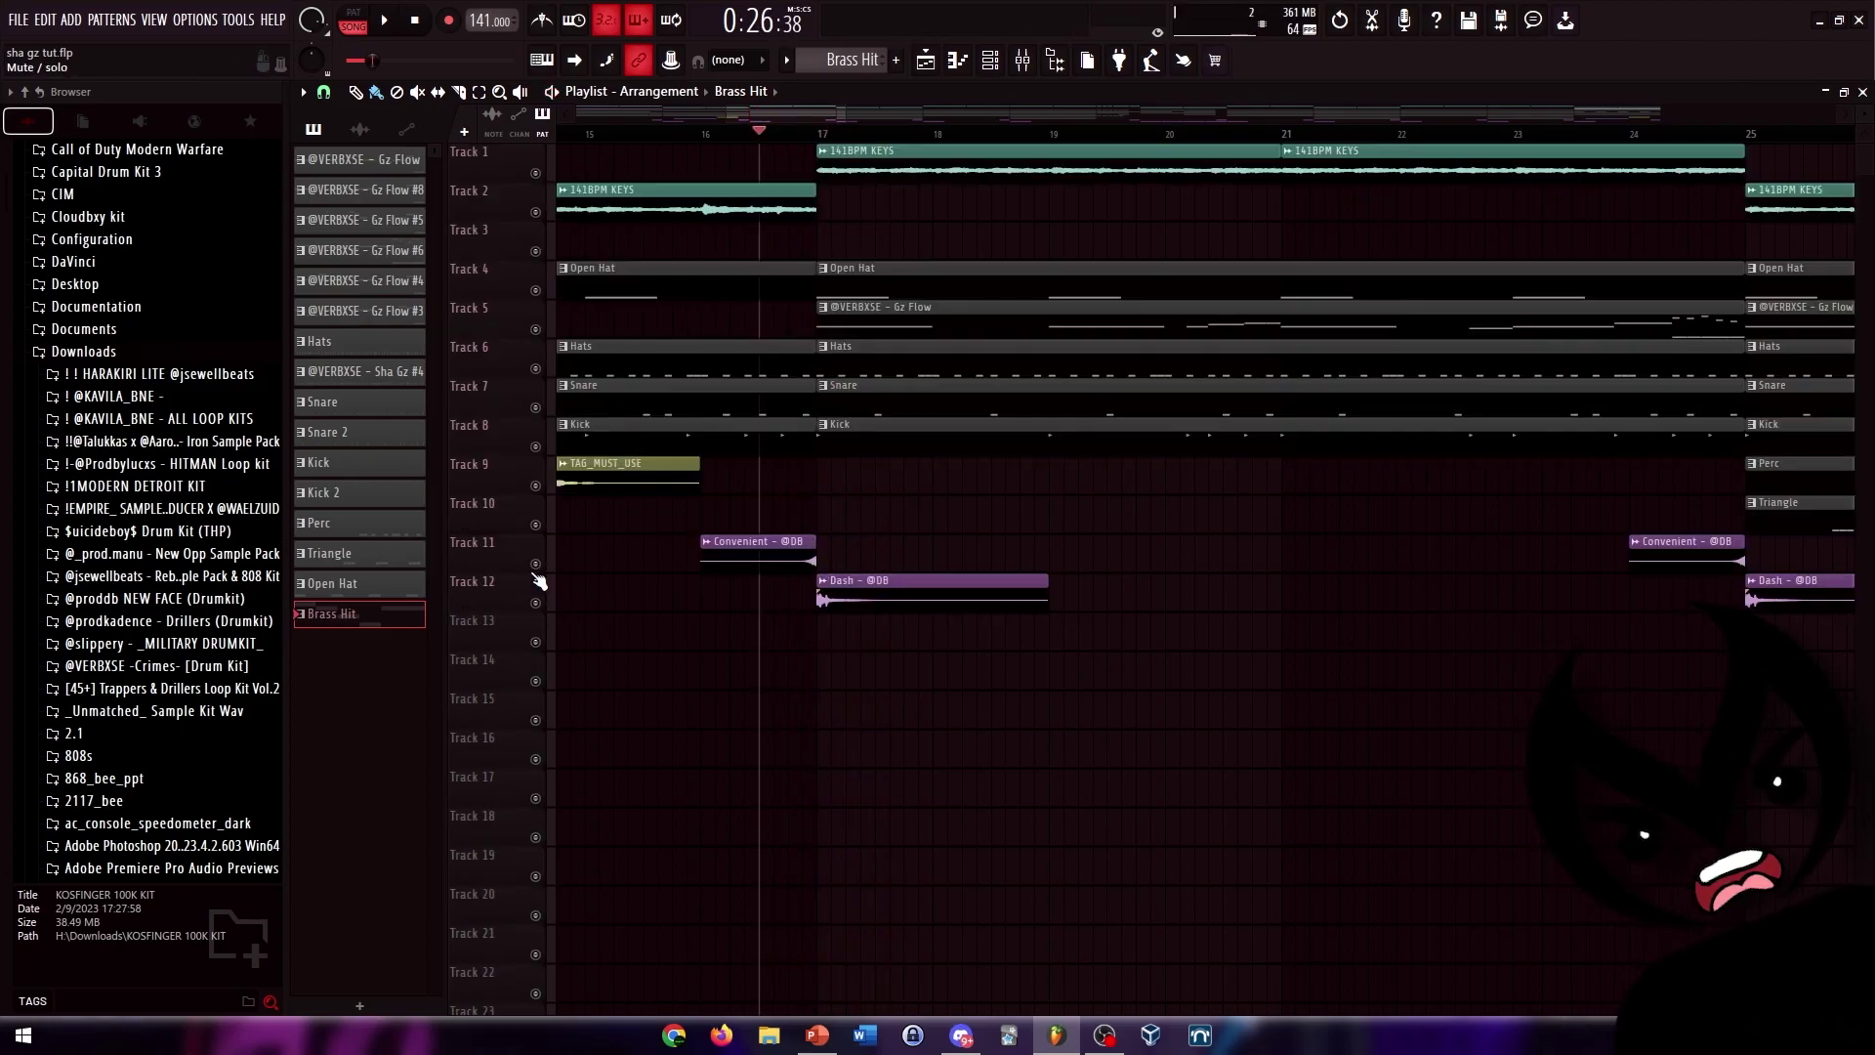
# - Open the mixer and inspect the Fruity parametric EQ 2 curve on the Piano track
pyautogui.scroll(-5, 928, 723)
pyautogui.press('F9')
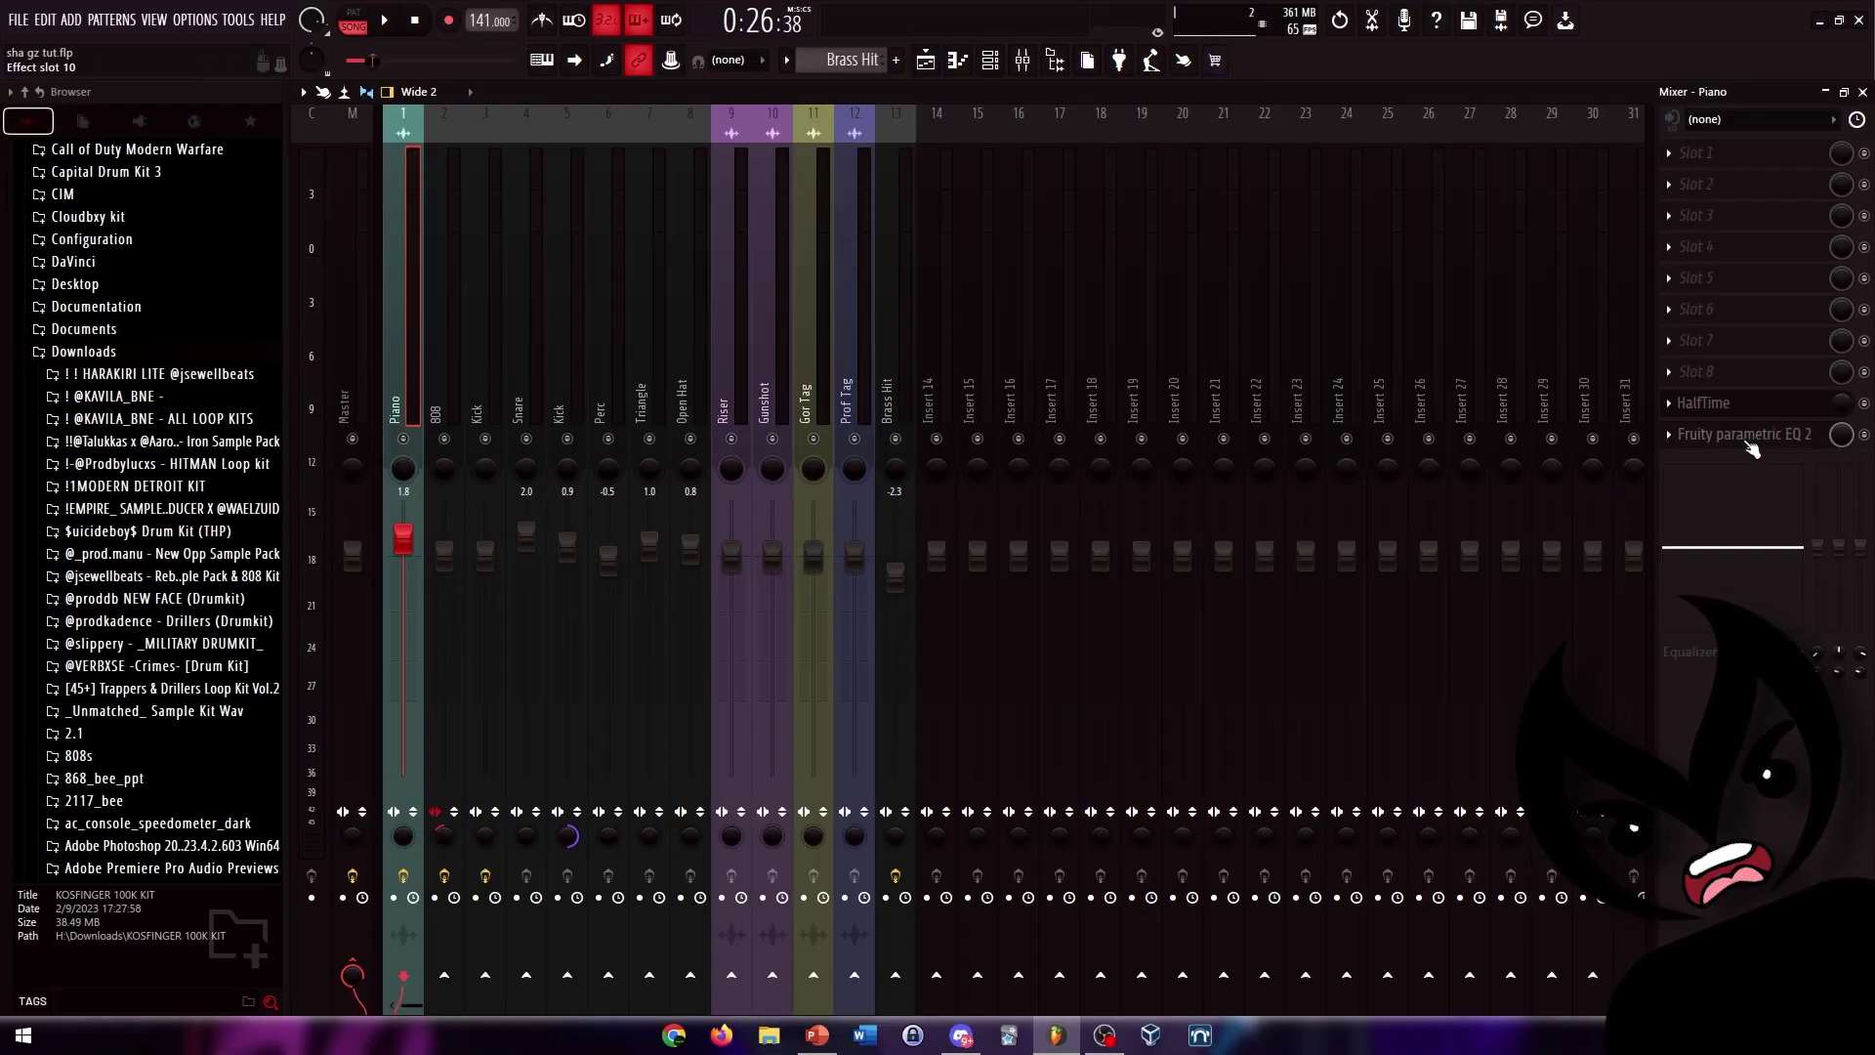
pyautogui.click(1747, 441)
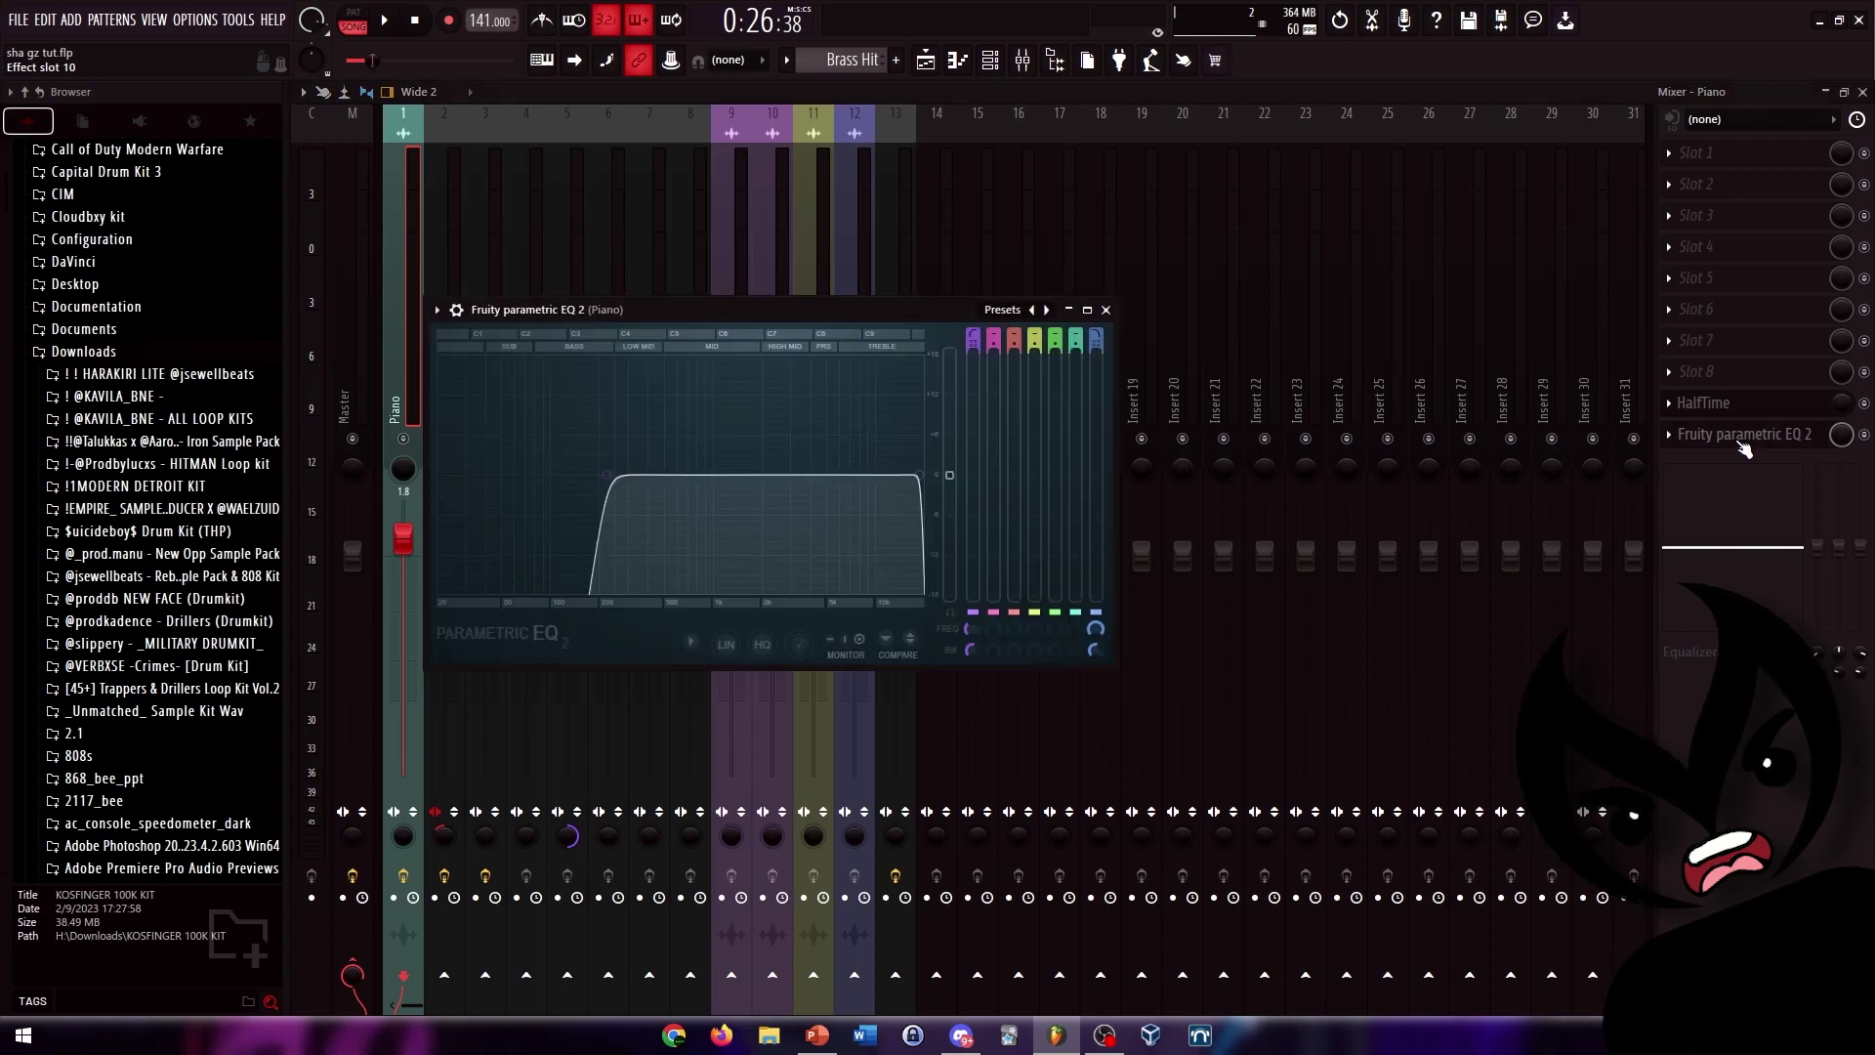
pyautogui.click(1107, 310)
# - Inspect the 808 mixer track's stereo separation and its Fruity parametric EQ 2 curve
pyautogui.click(455, 360)
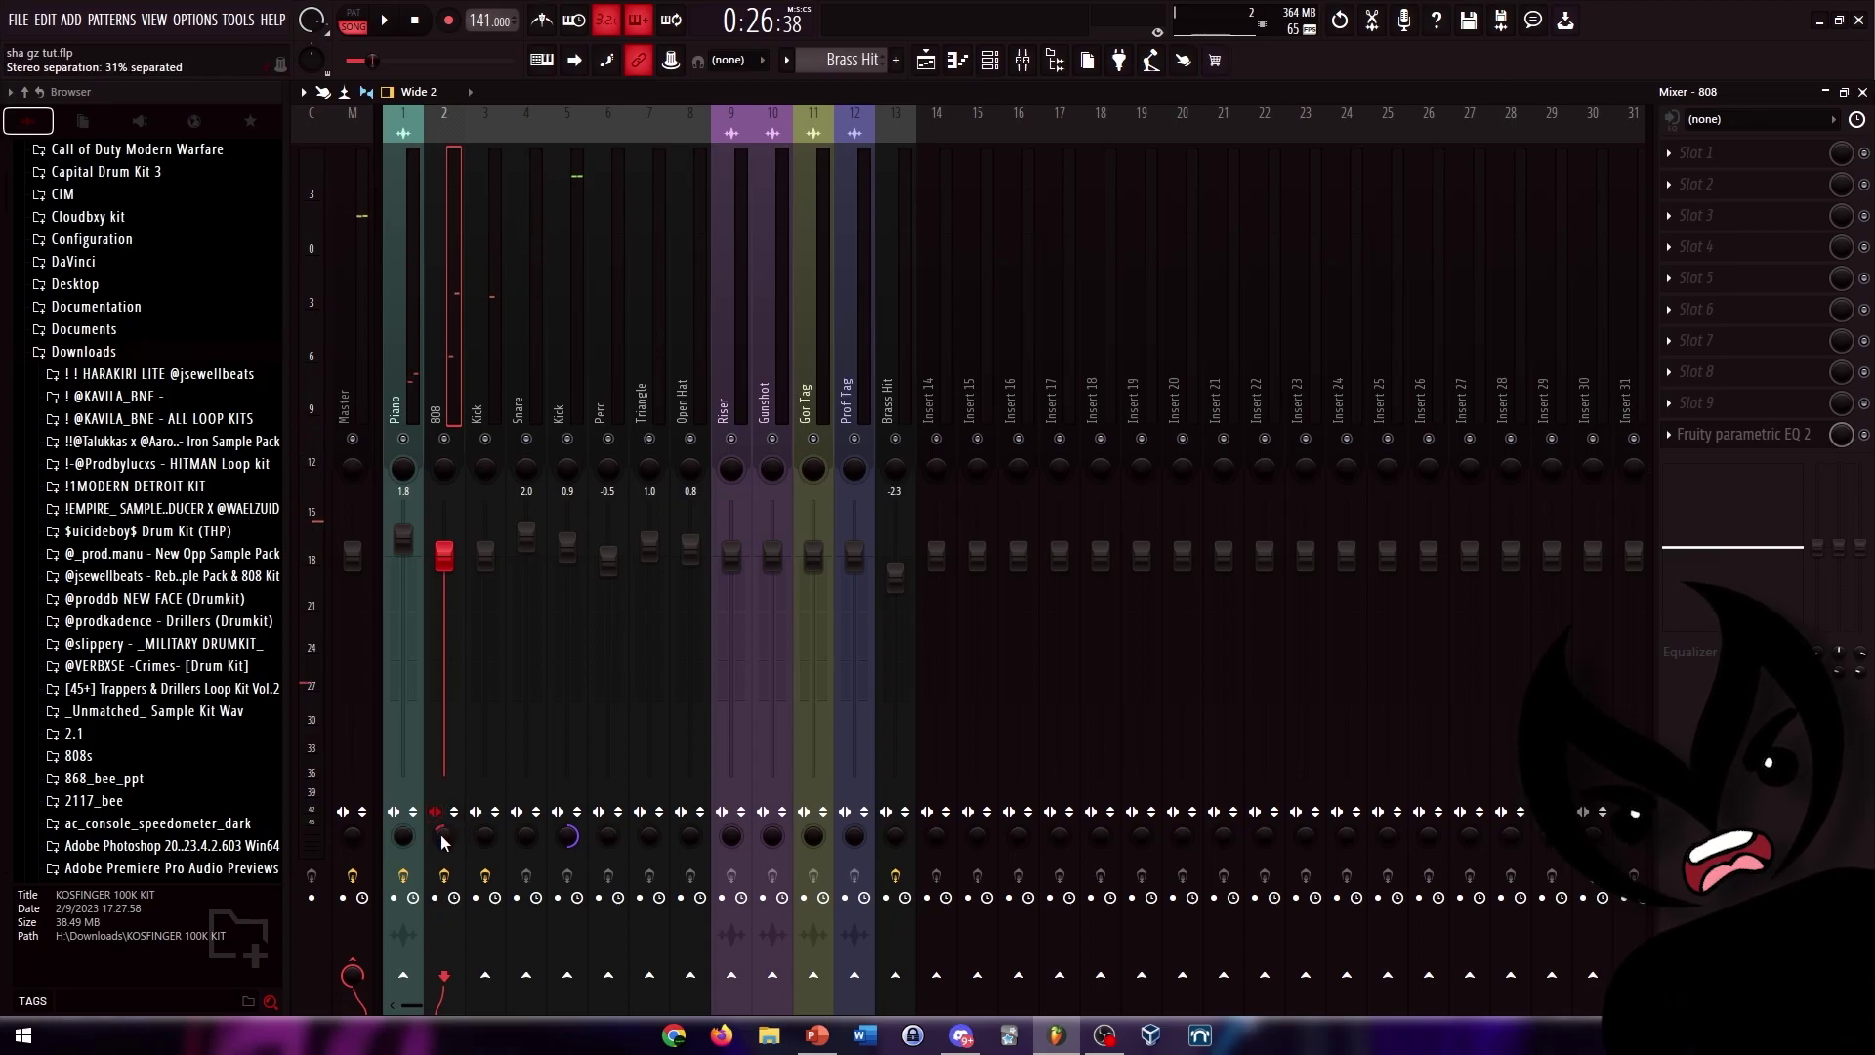
pyautogui.click(1723, 438)
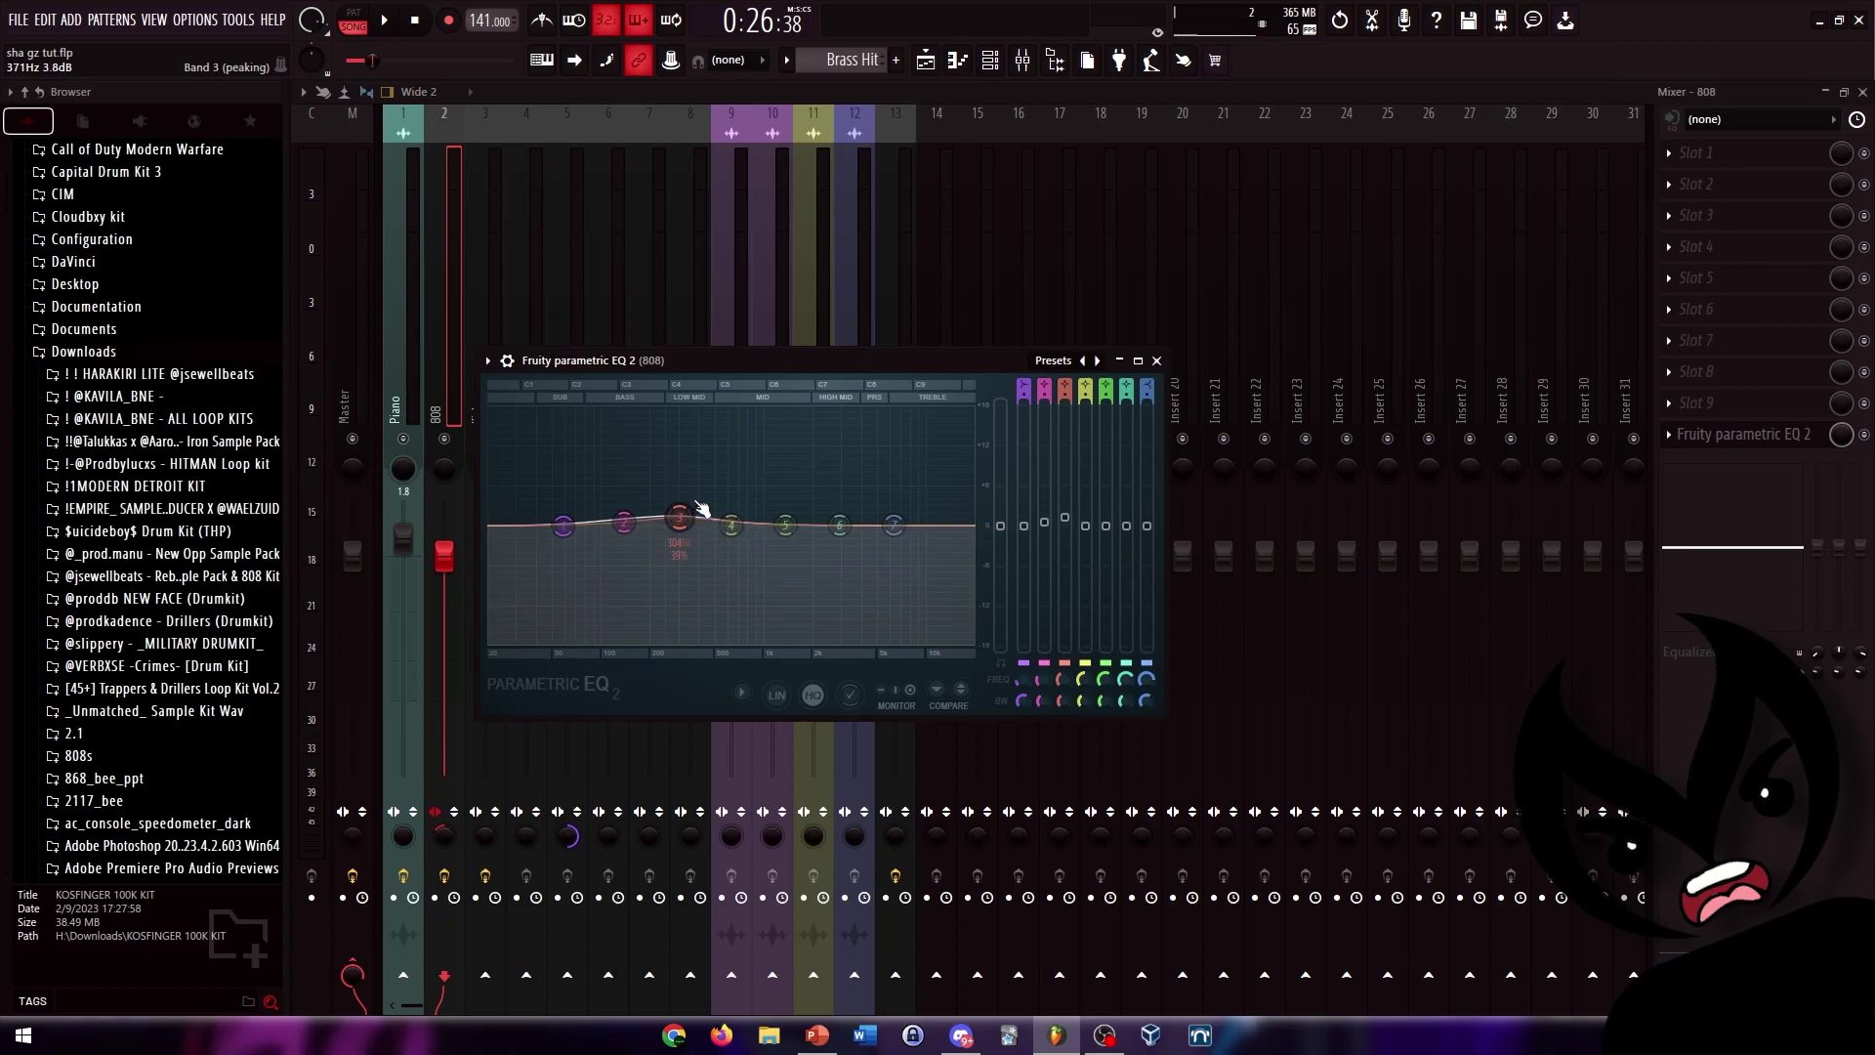
pyautogui.click(1156, 360)
# - Inspect the Wider and PanCake2 effect settings on the Hat mixer track
pyautogui.click(503, 807)
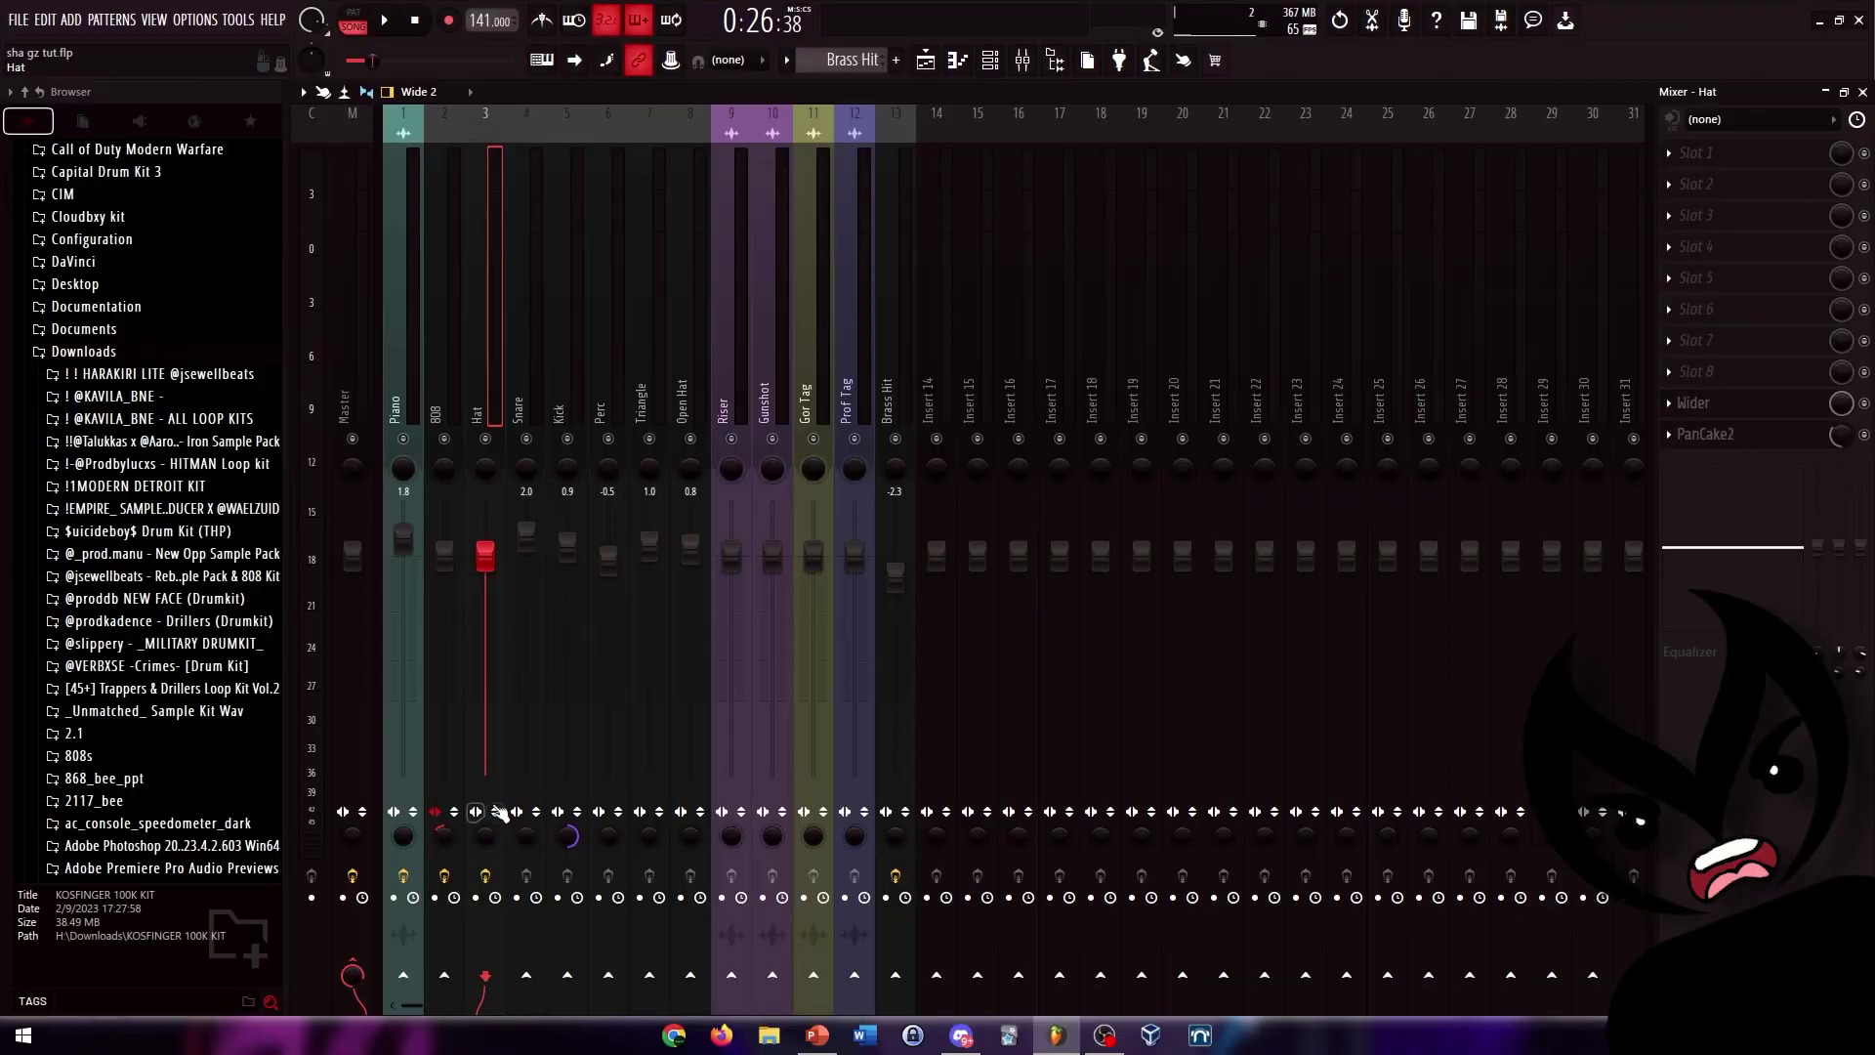
pyautogui.click(1788, 439)
pyautogui.click(1776, 406)
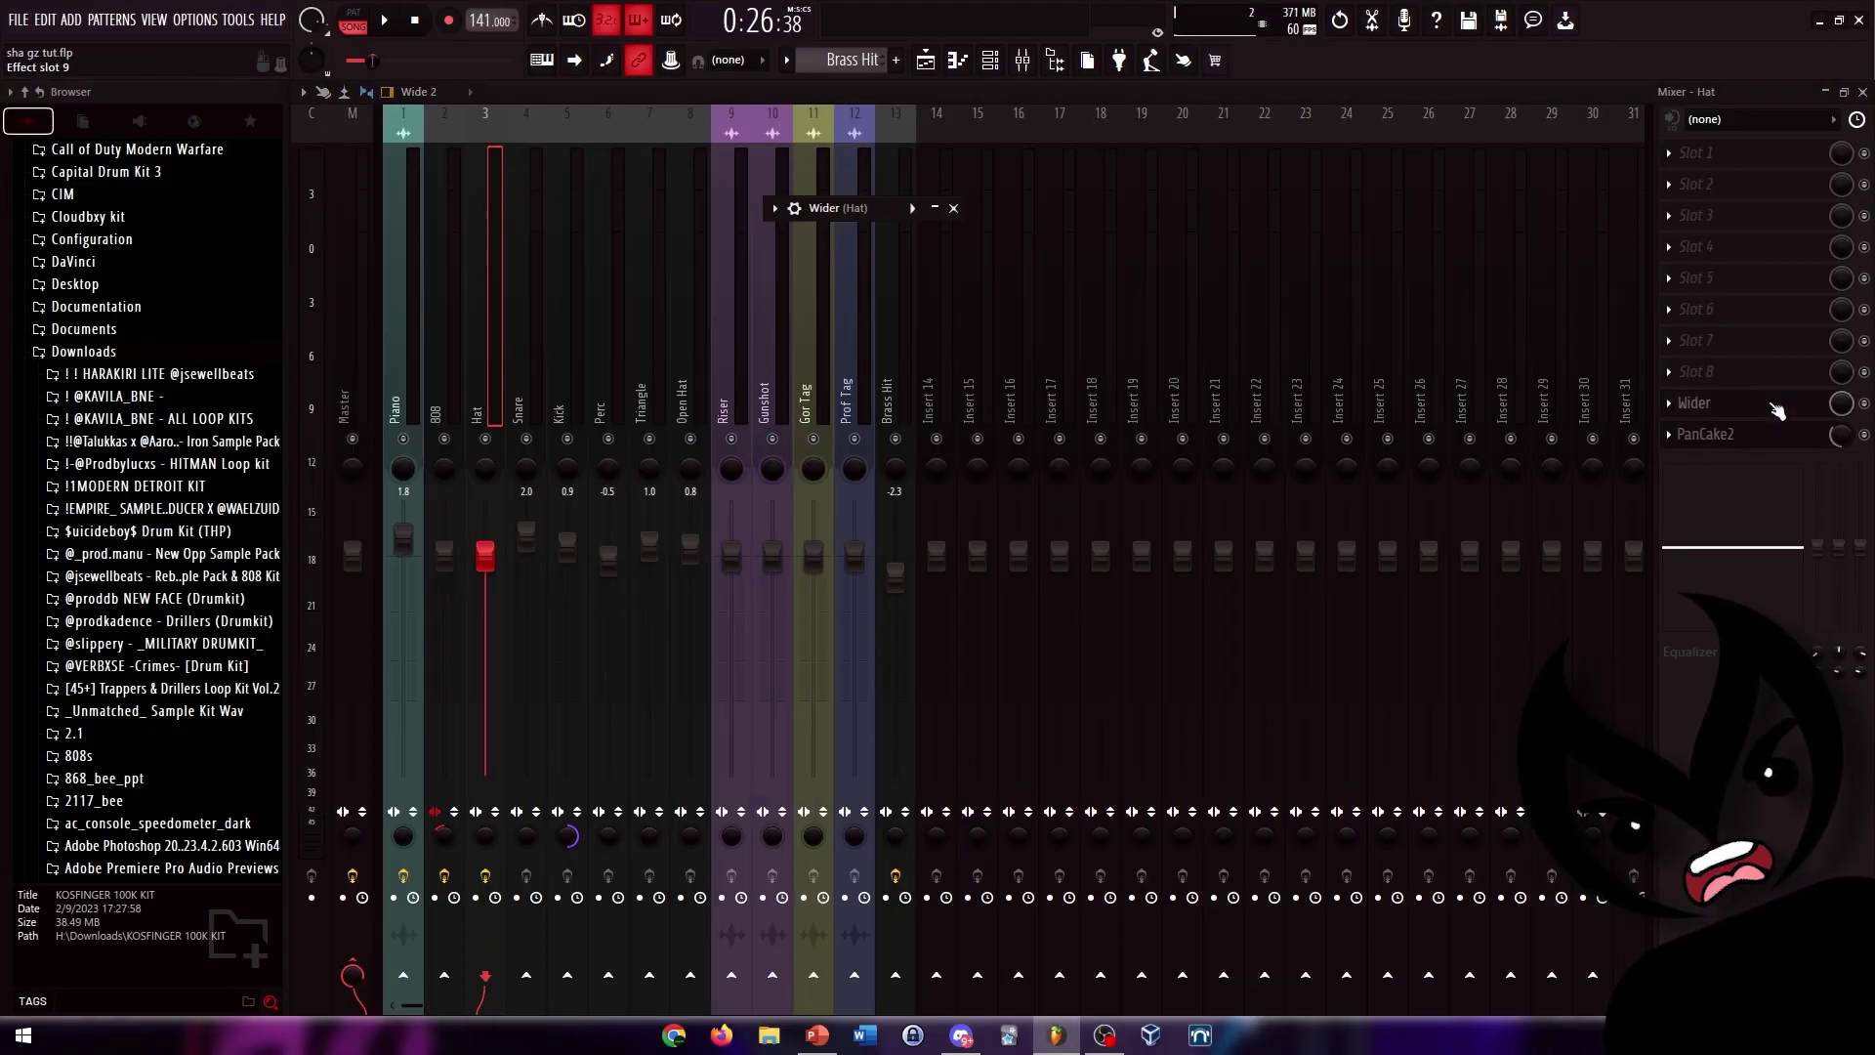
pyautogui.click(935, 208)
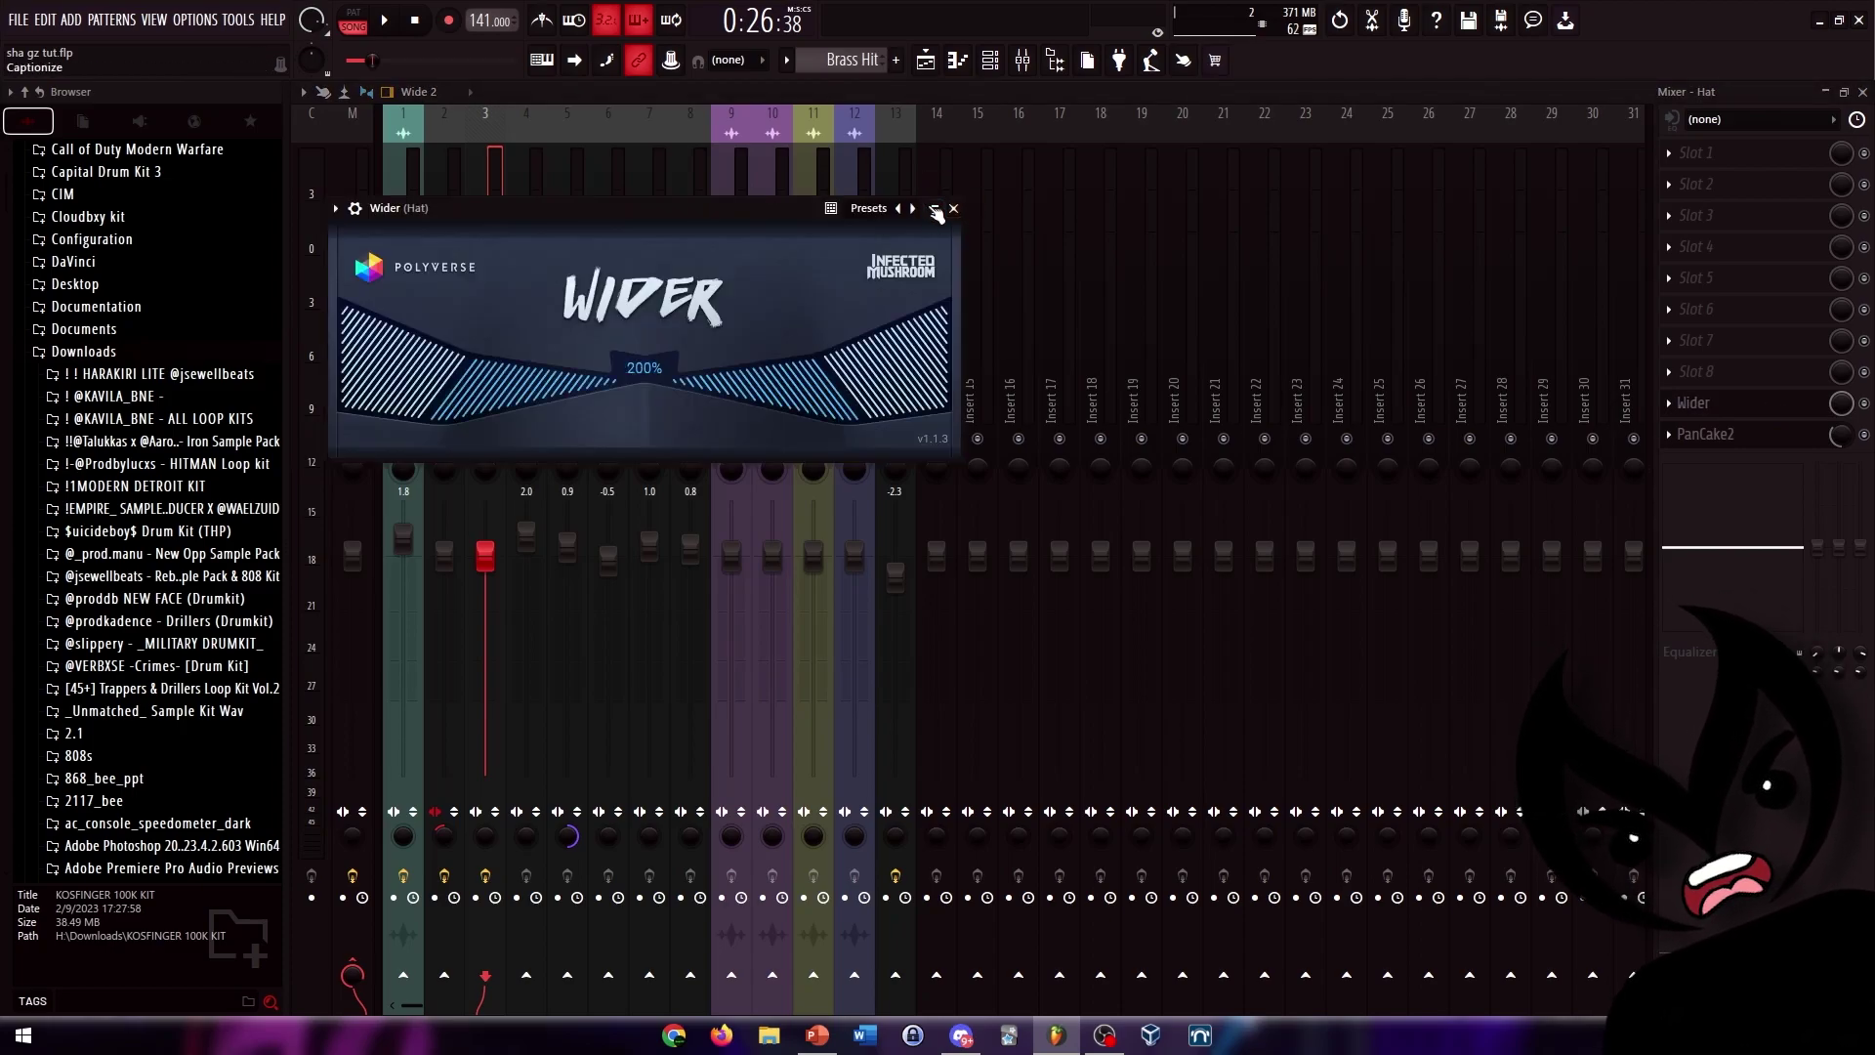
pyautogui.click(953, 208)
pyautogui.click(1786, 440)
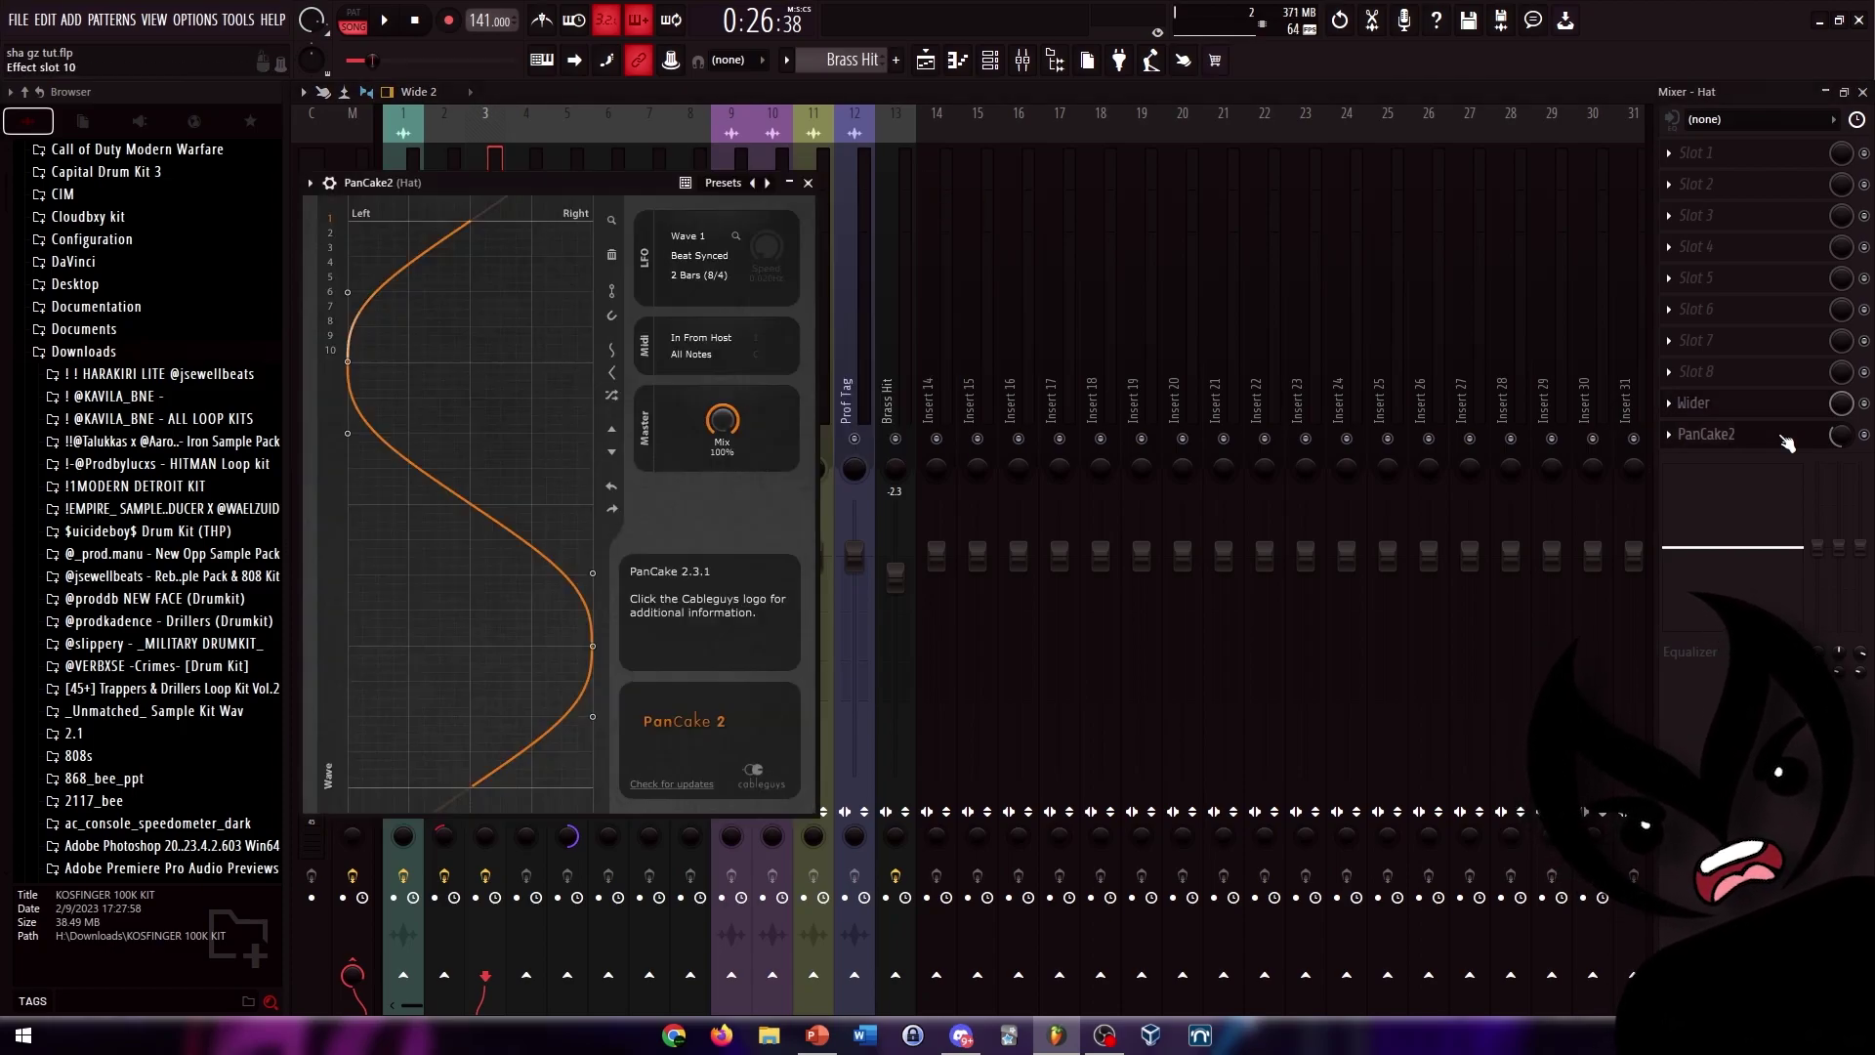
pyautogui.click(808, 183)
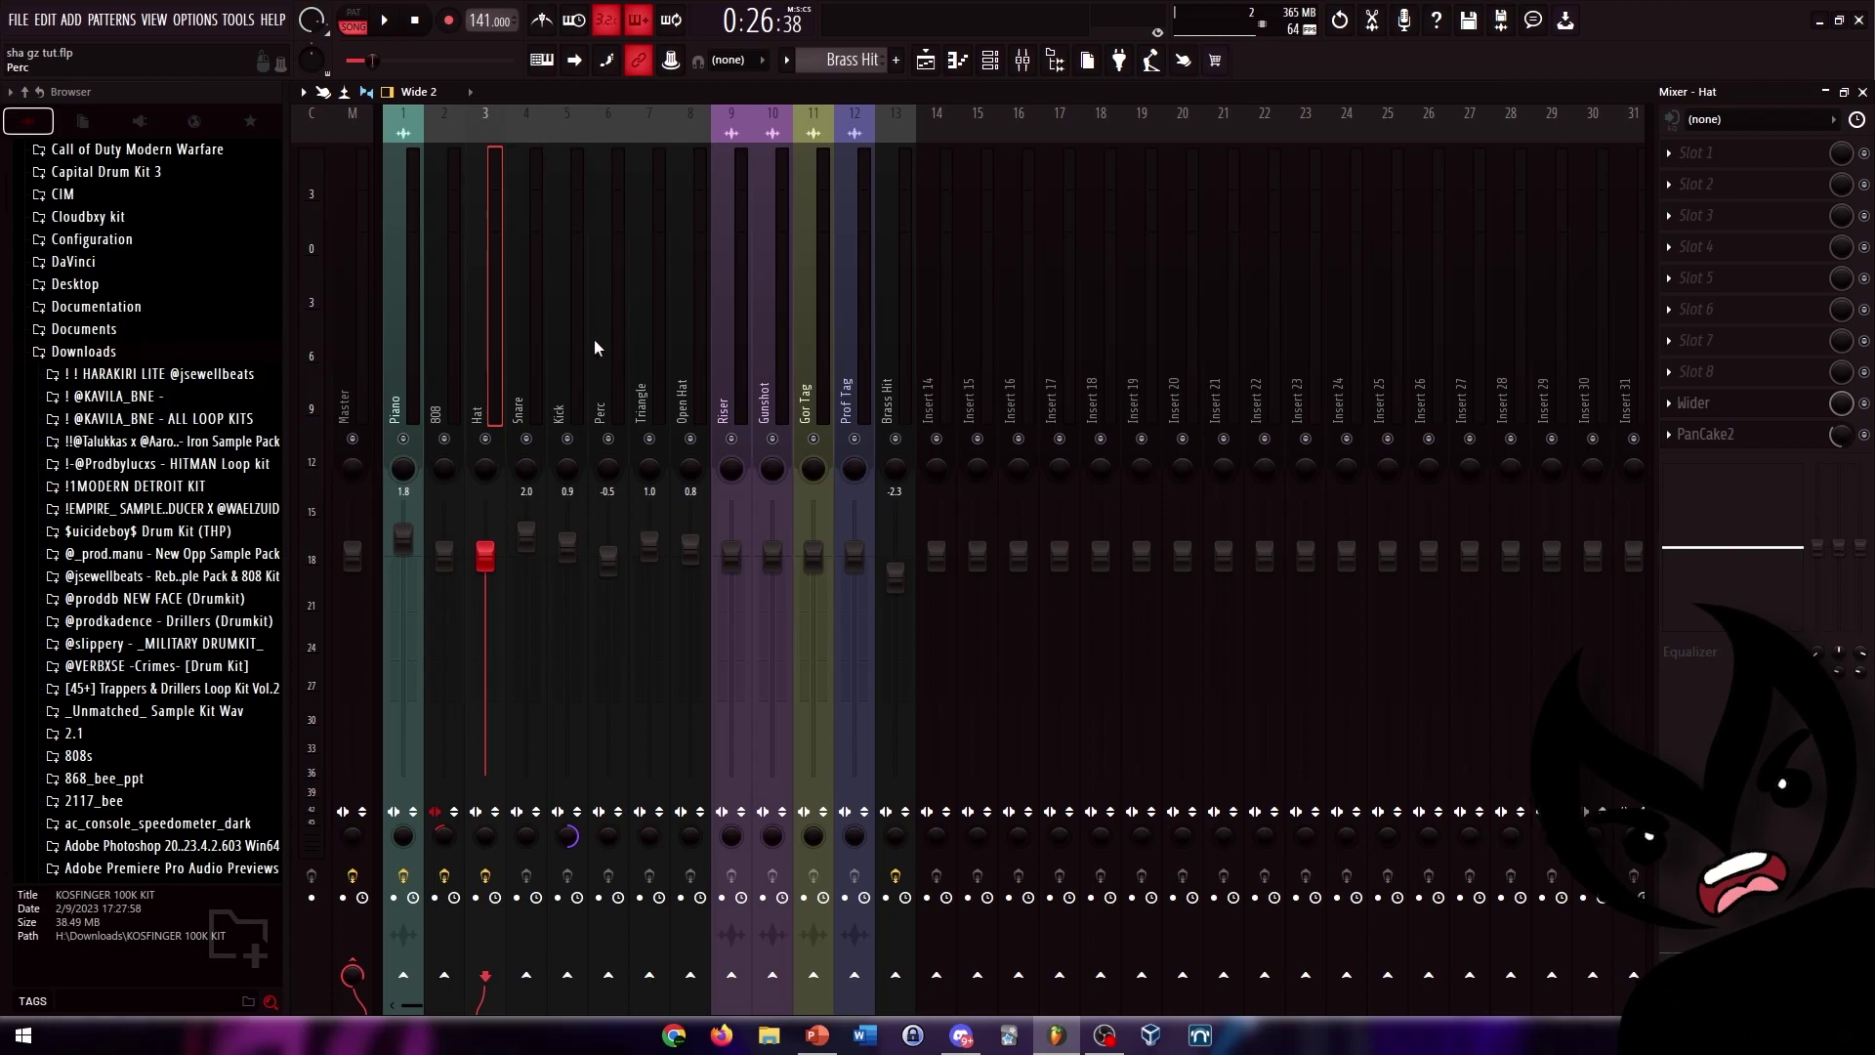
# - Review the Snare, Kick, Perc, Triangle, Open Hat and tag mixer tracks for their levels and effects
pyautogui.click(529, 324)
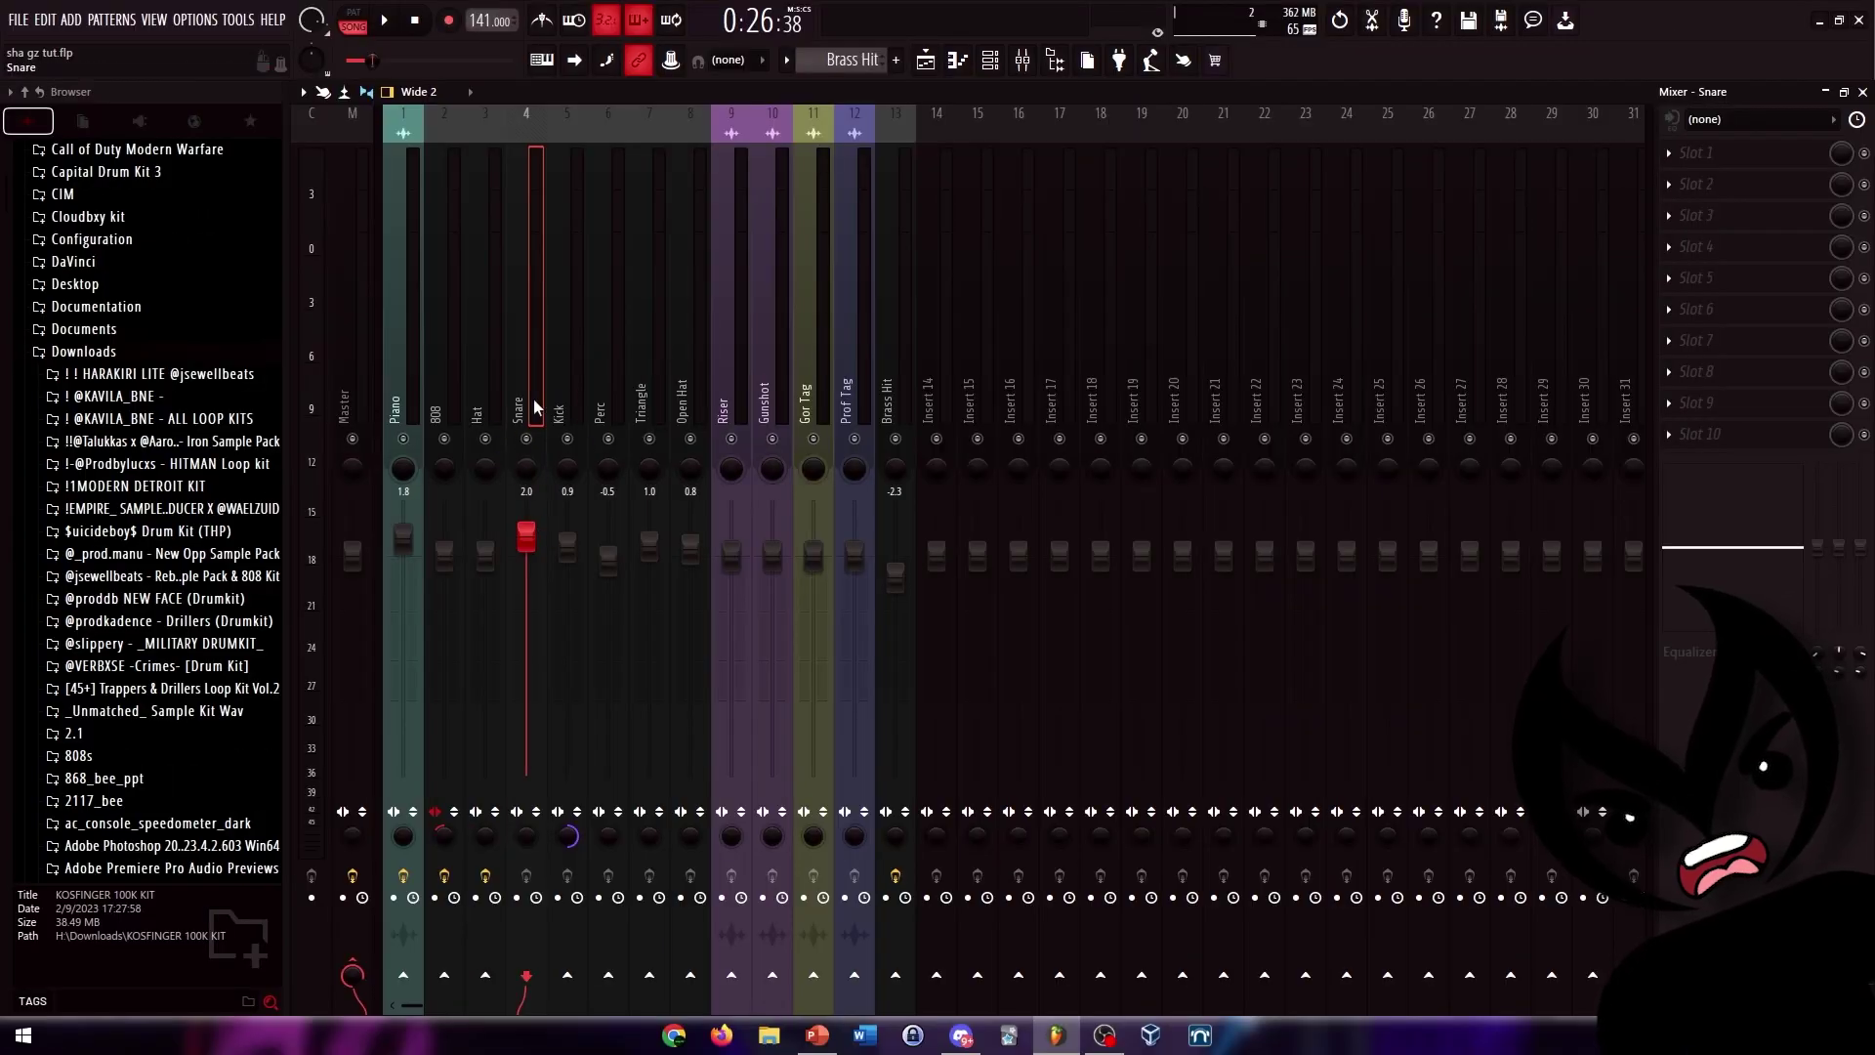
pyautogui.click(569, 379)
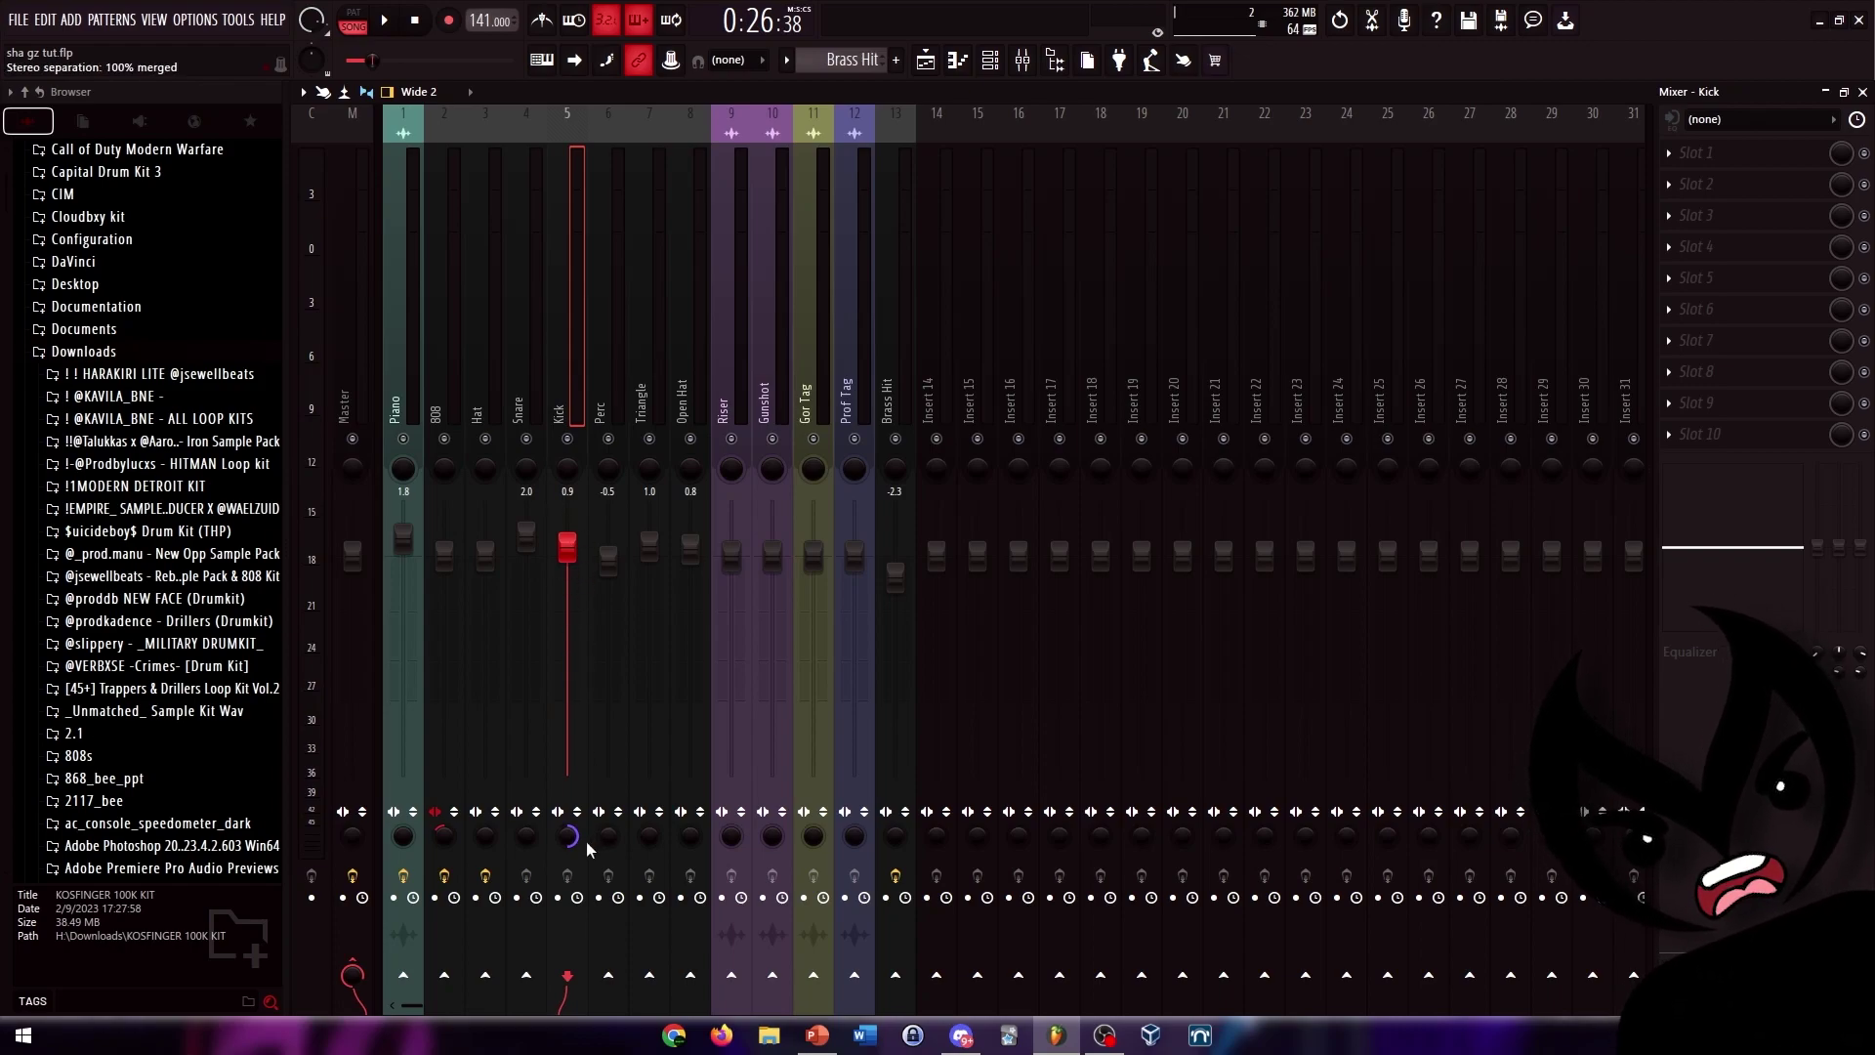
pyautogui.click(600, 332)
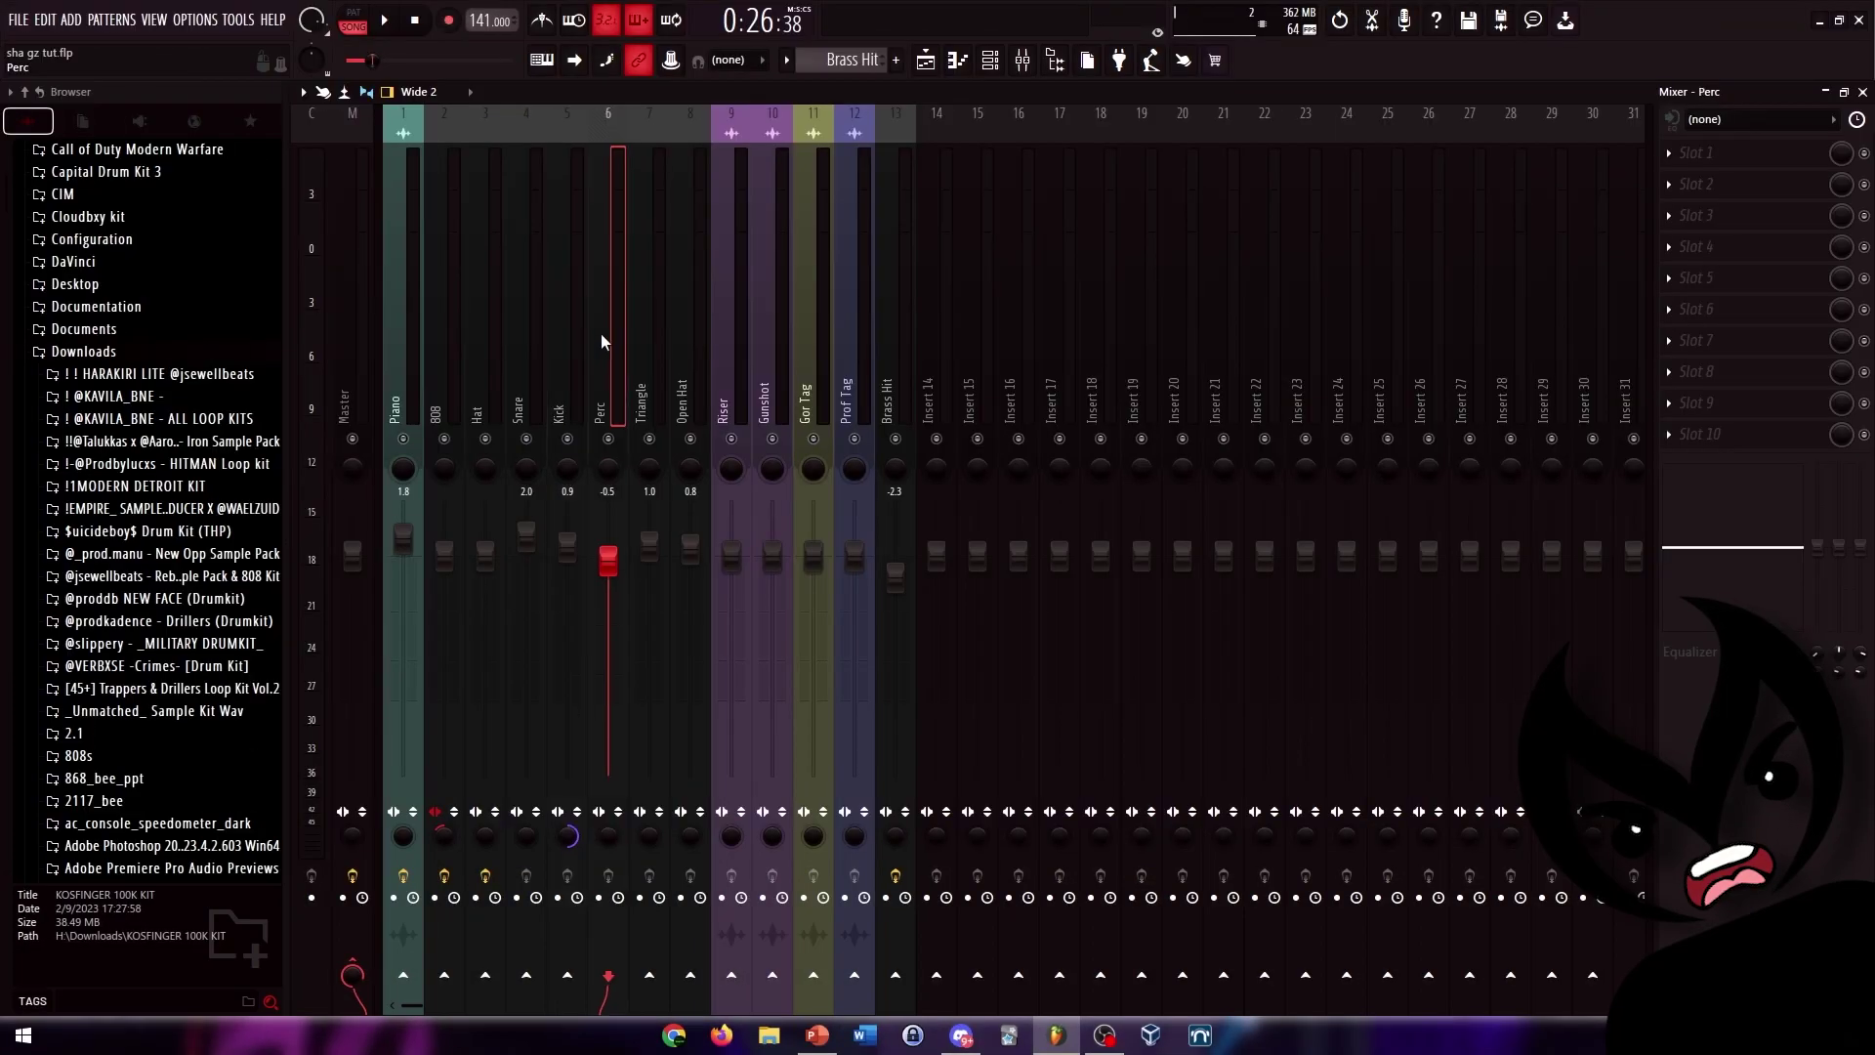
pyautogui.click(648, 285)
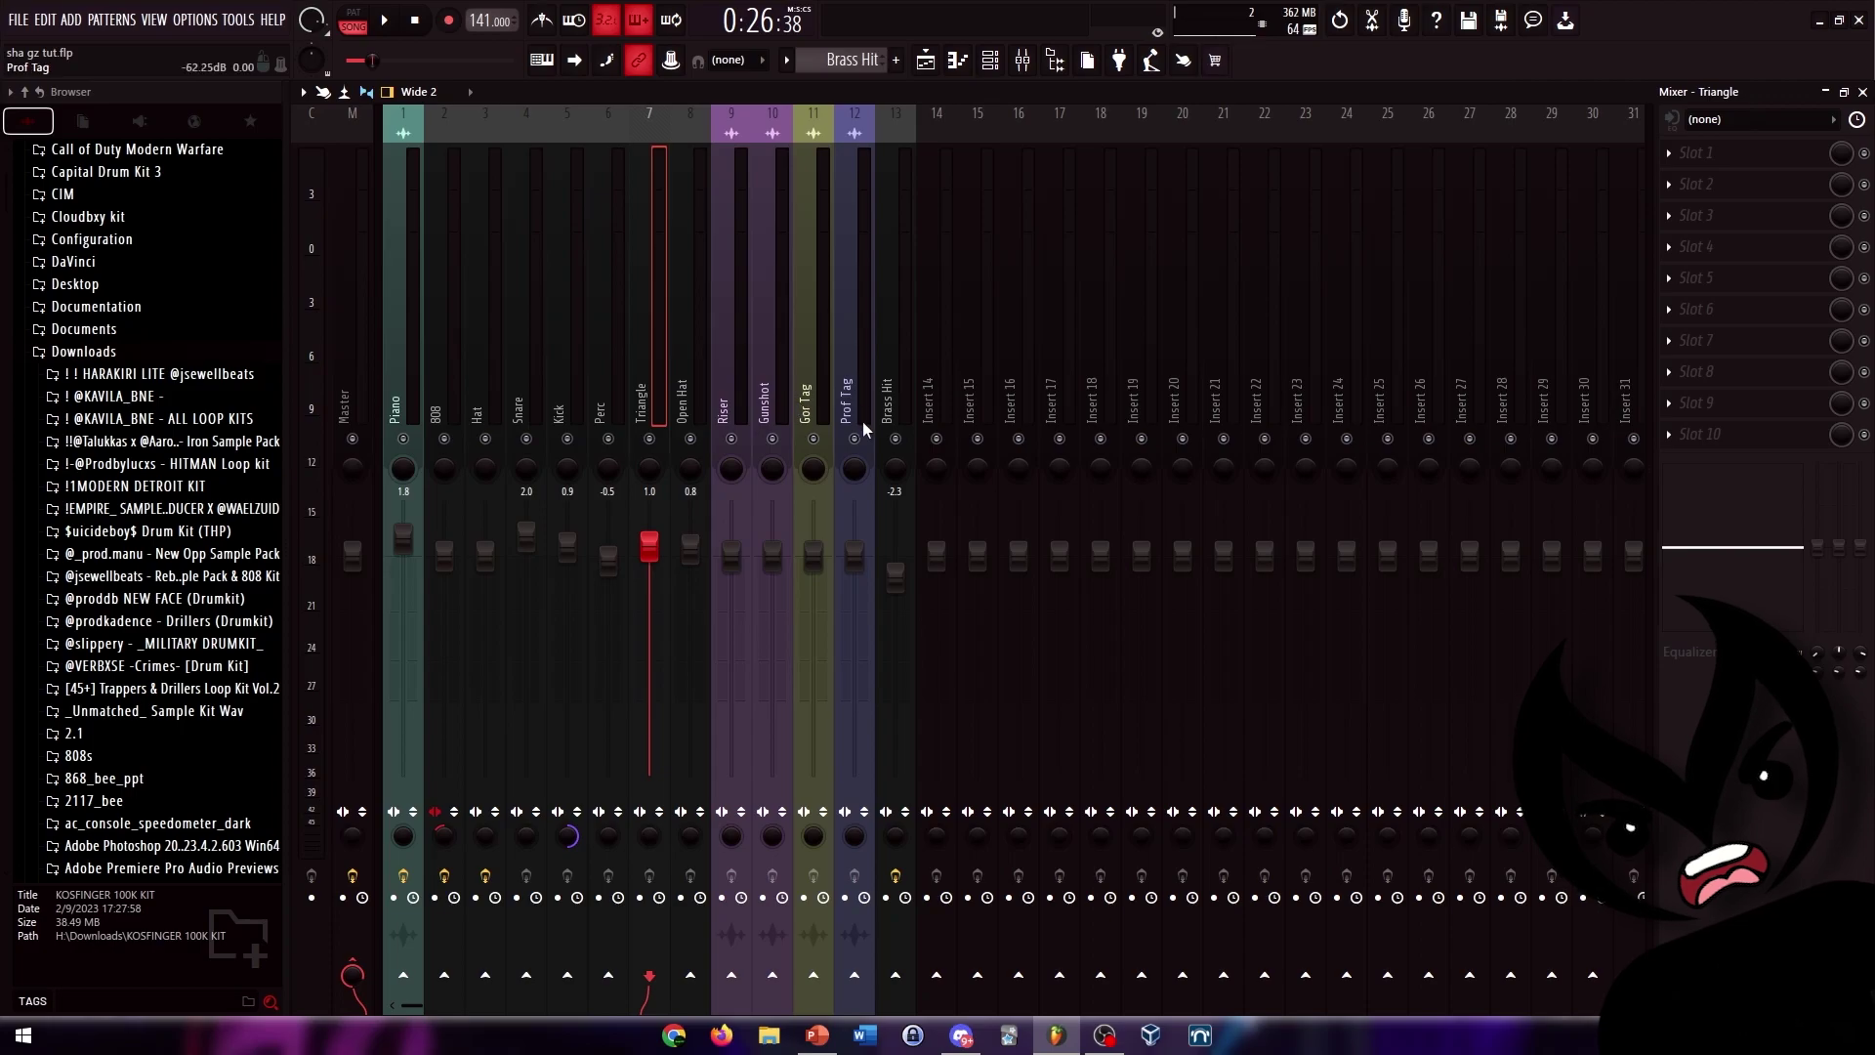
pyautogui.click(689, 355)
pyautogui.click(819, 364)
pyautogui.click(846, 365)
# - Inspect the Fruity parametric EQ 2 curve on the Brass Hit mixer track
pyautogui.click(891, 377)
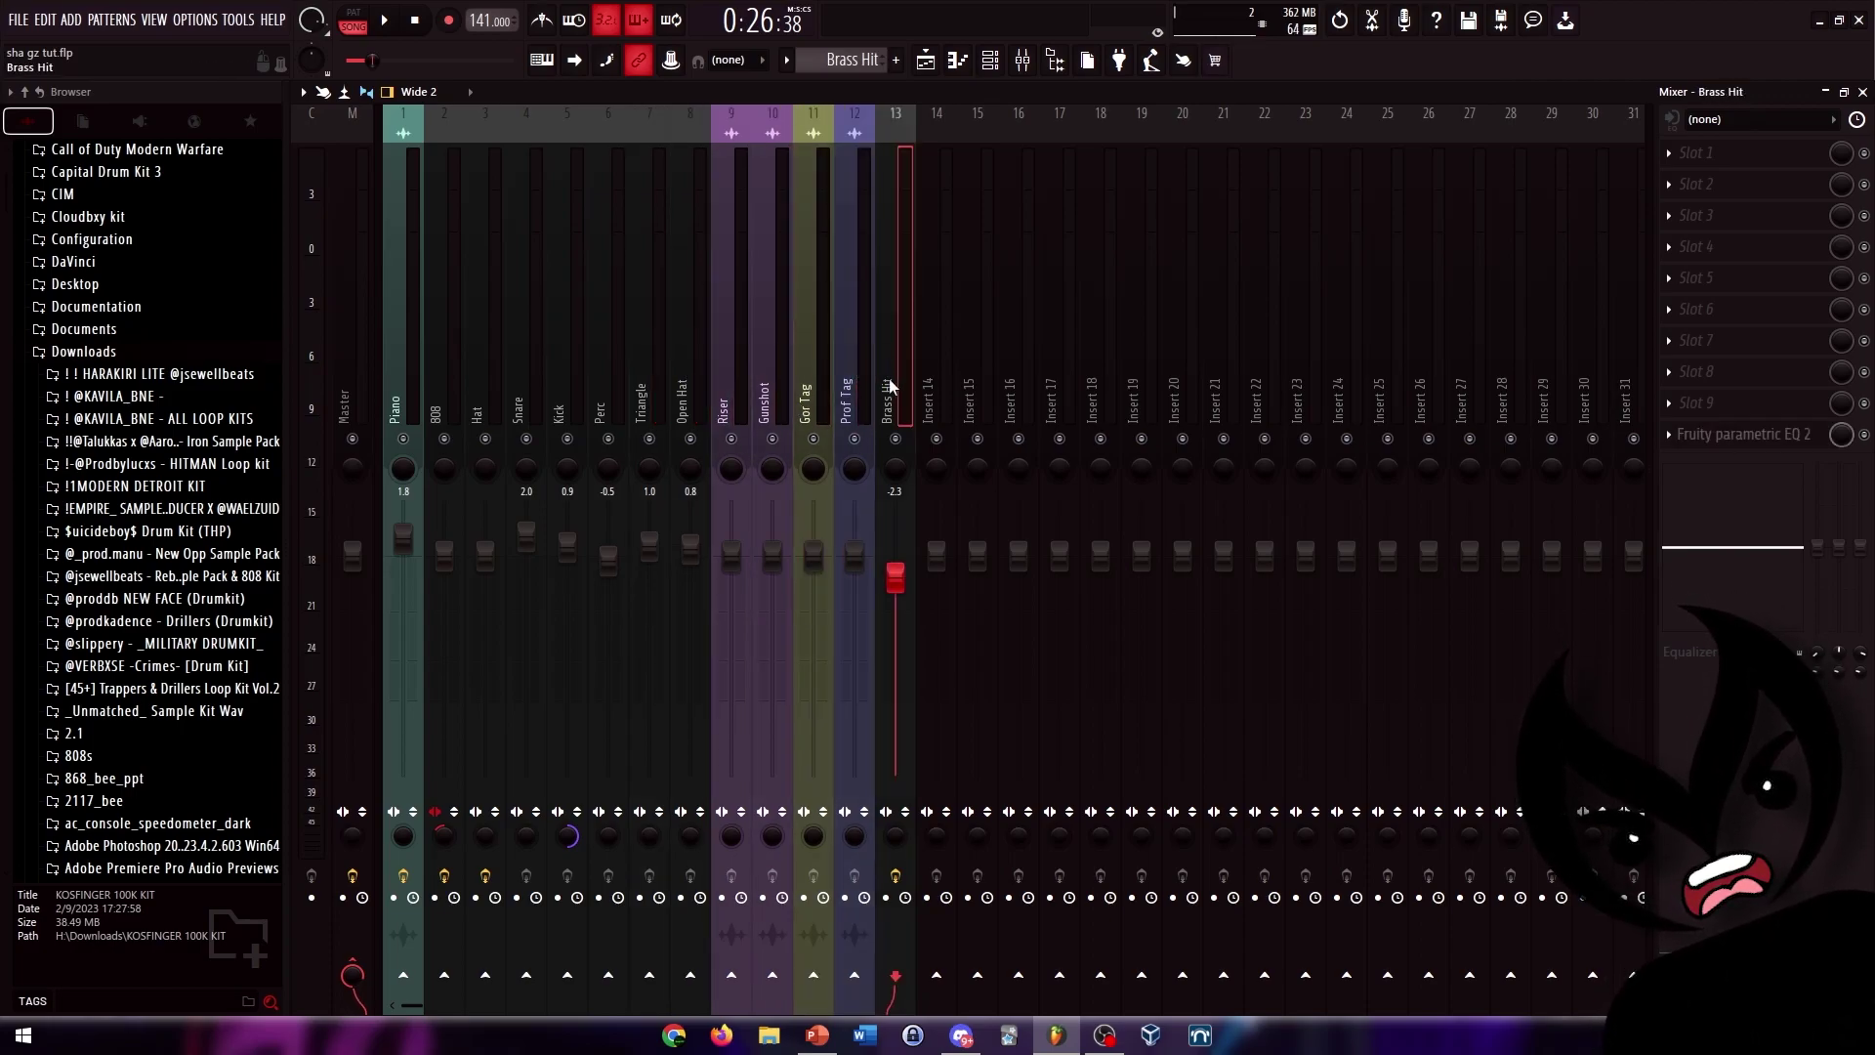
pyautogui.click(1791, 444)
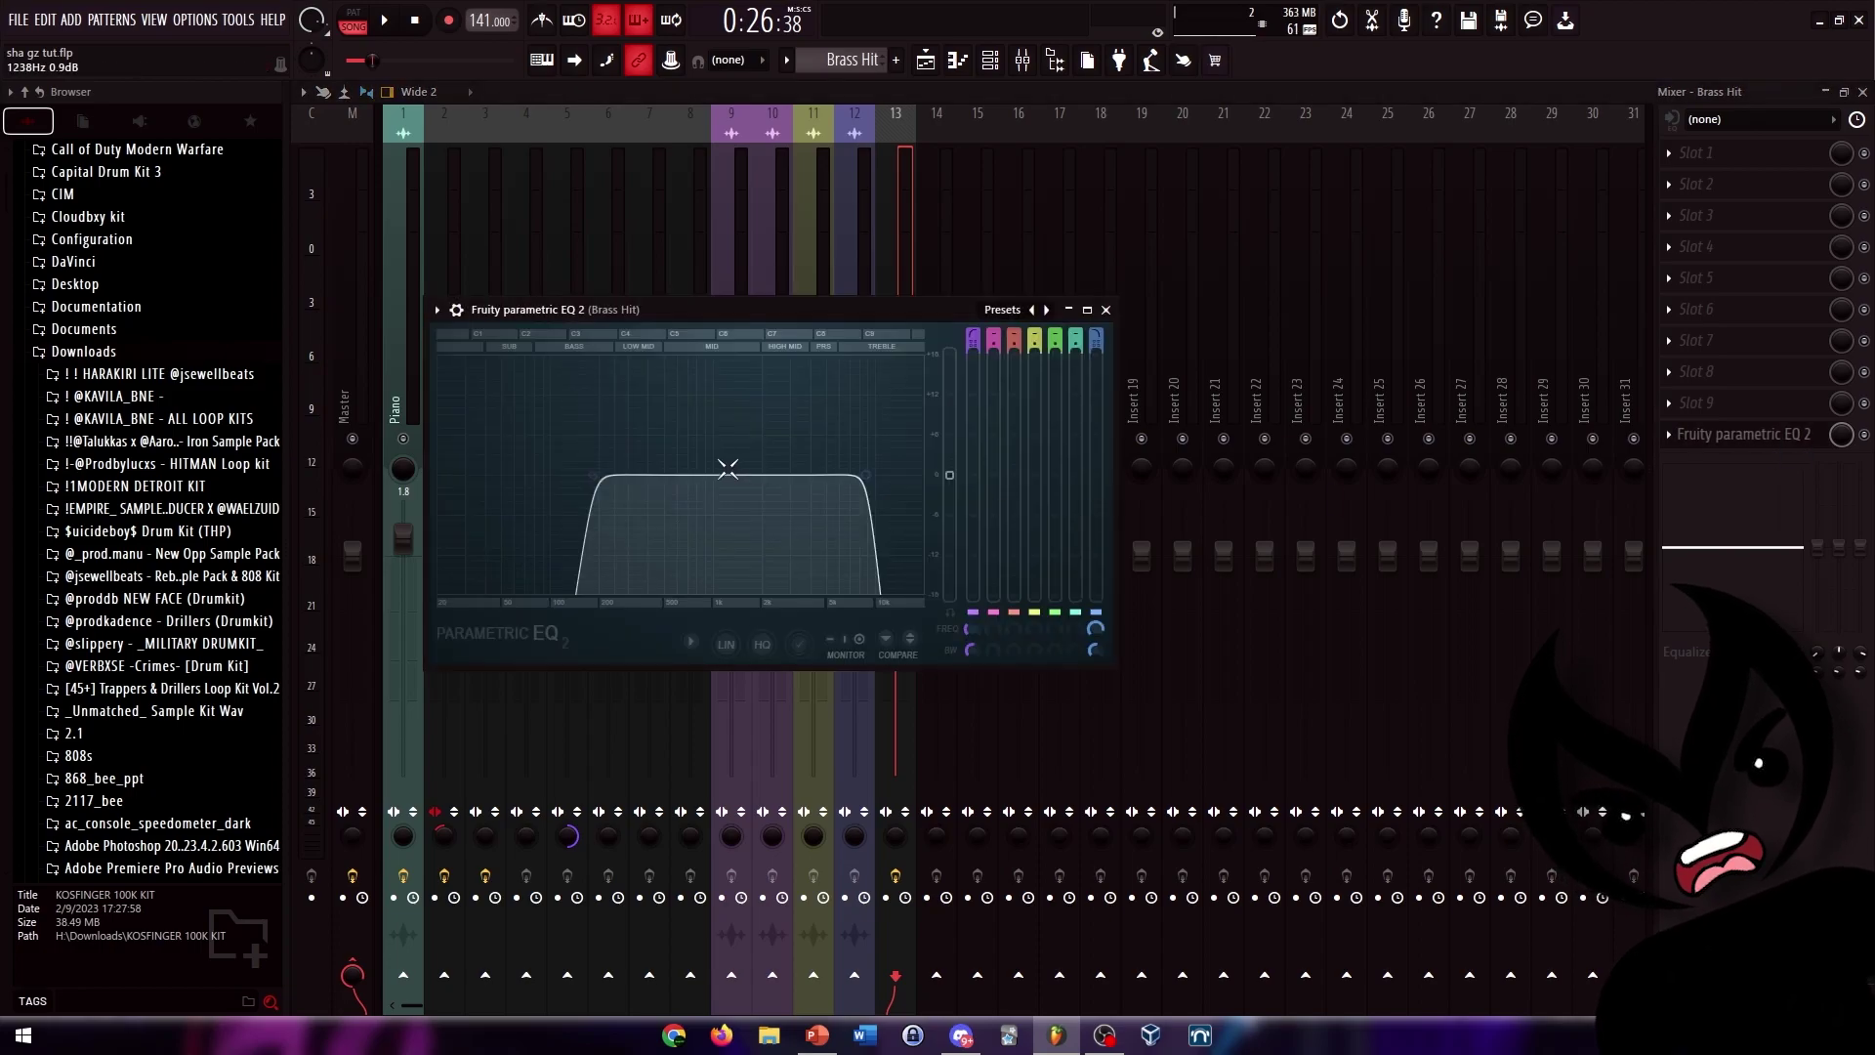
pyautogui.click(1106, 310)
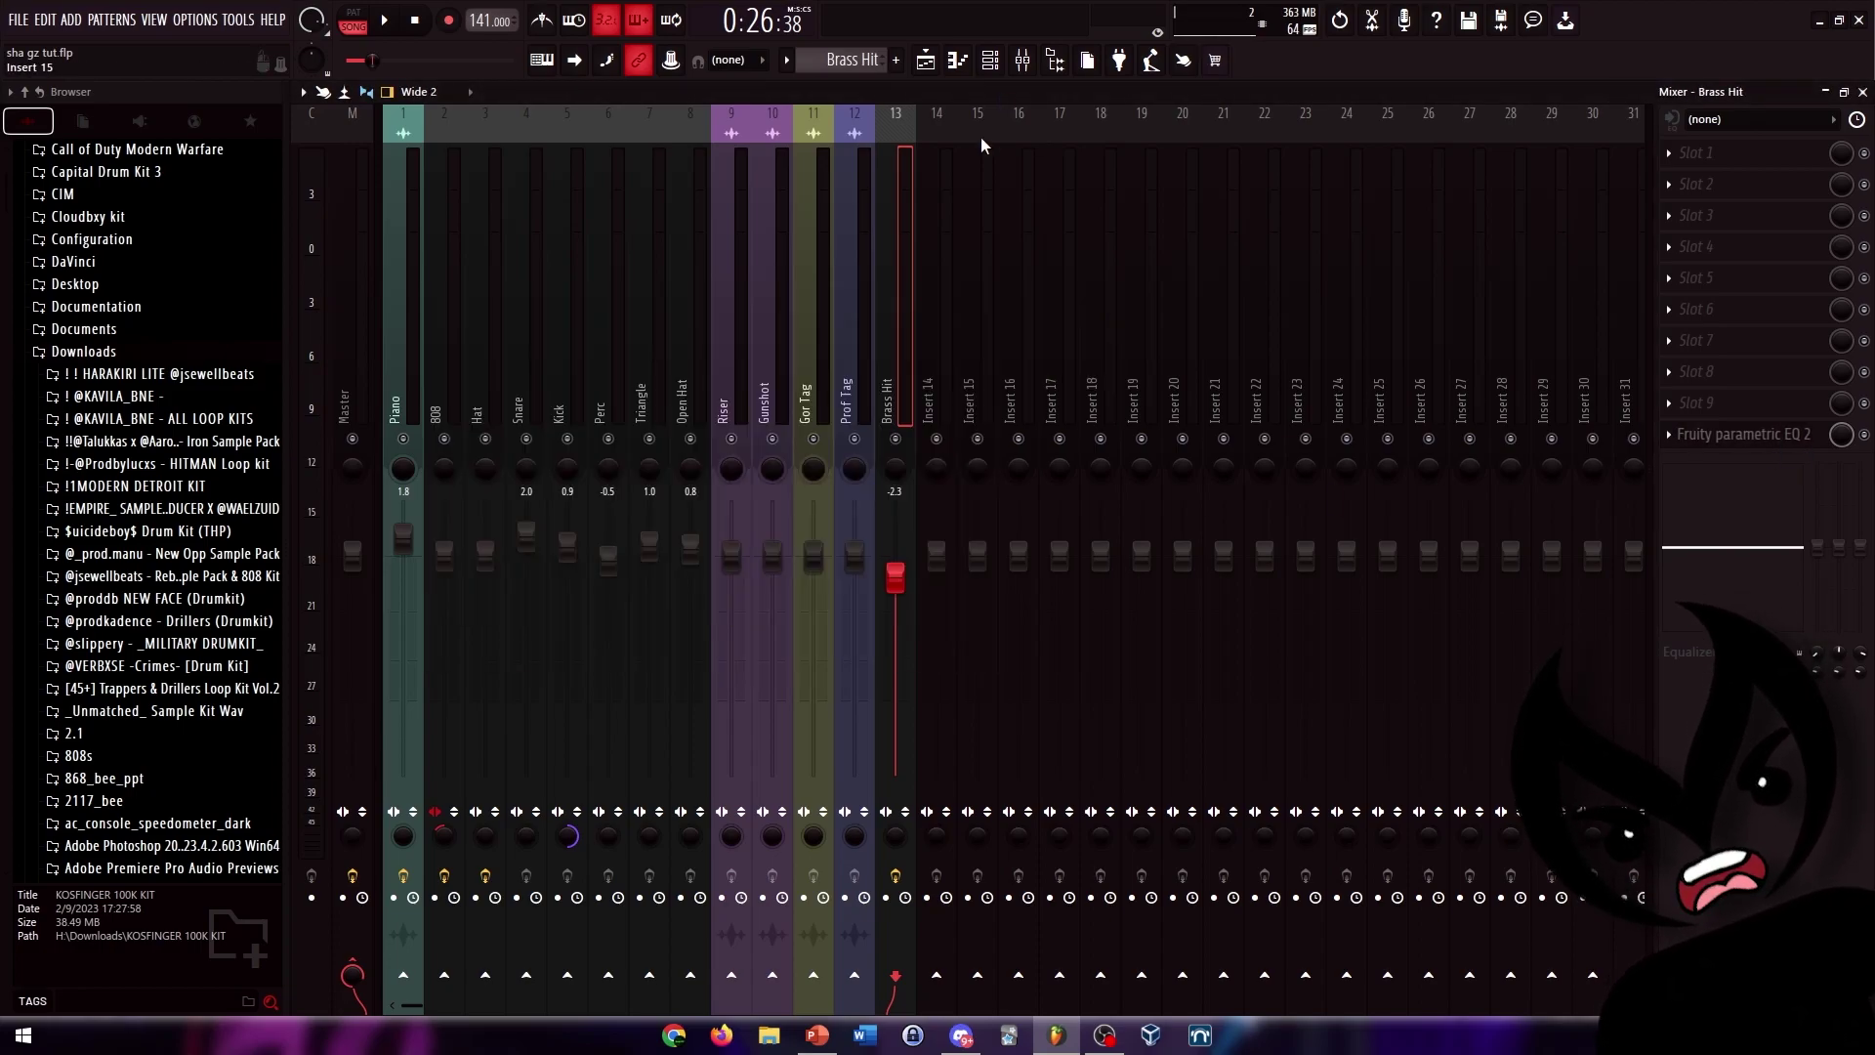